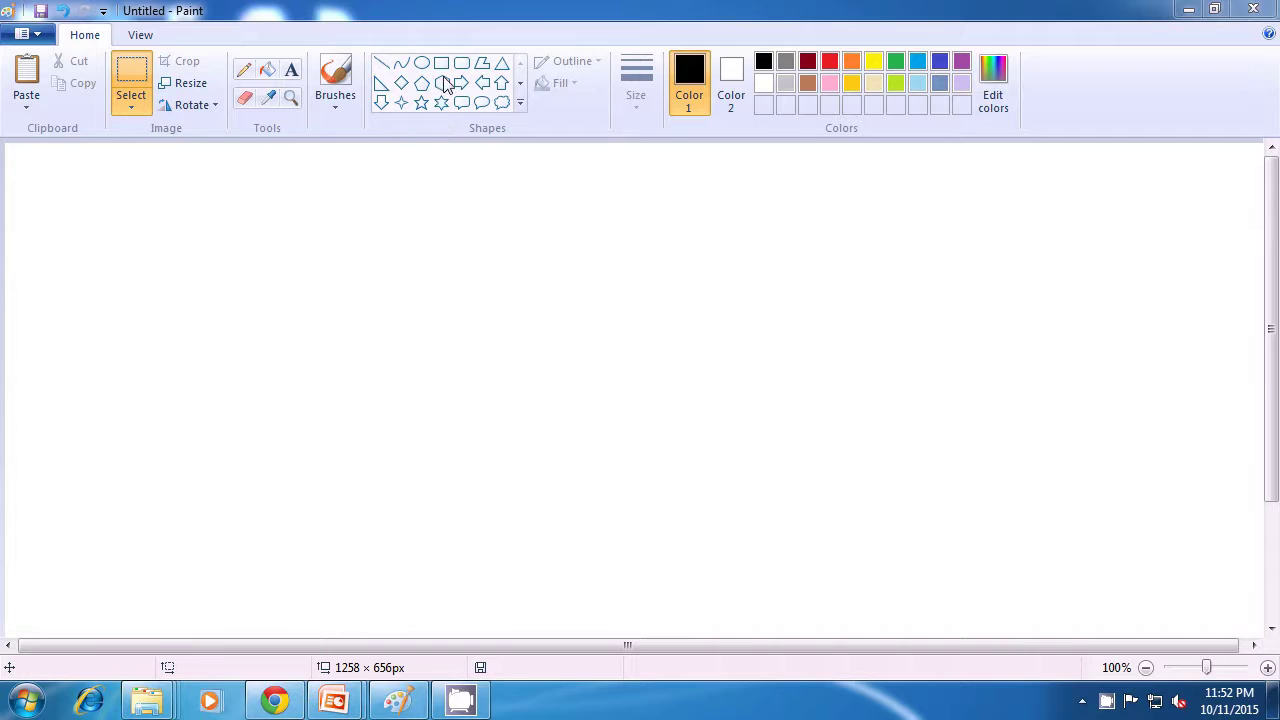
# Step: Draw a solid-filled rectangle about 288 × 249 px near the canvas centre with brown outline and brown fill as the face
pyautogui.click(443, 70)
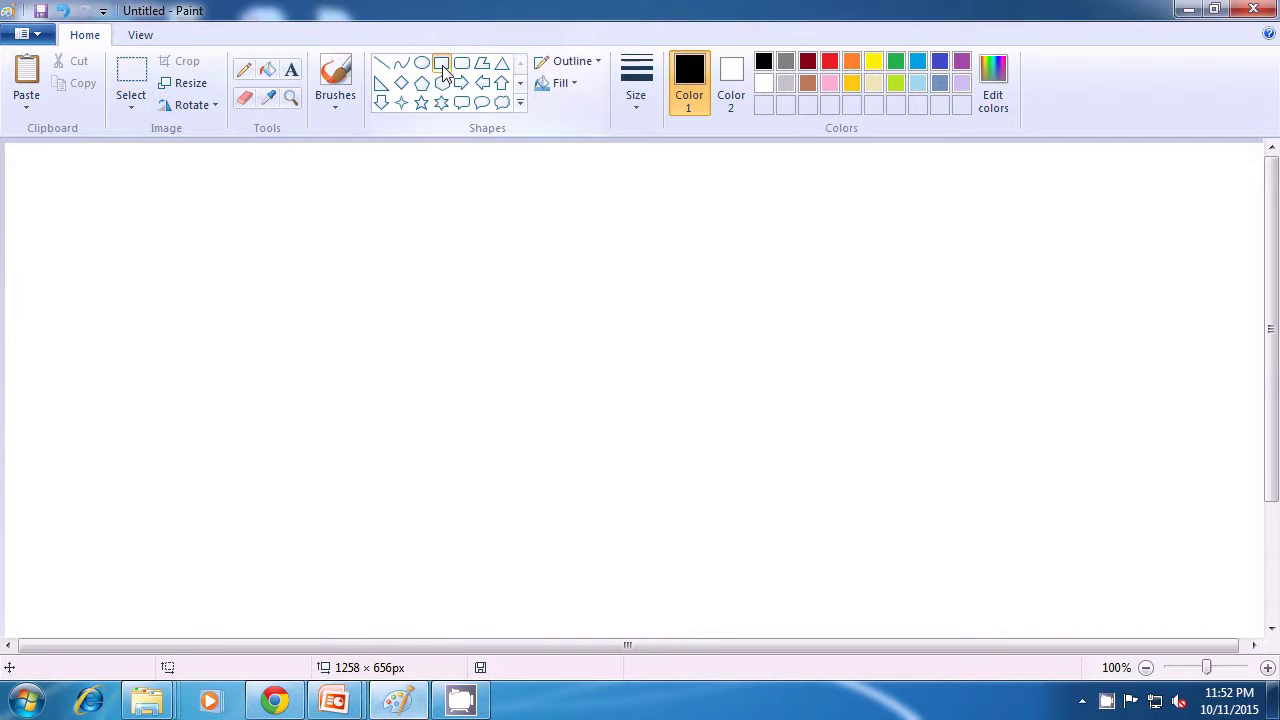
pyautogui.click(805, 84)
pyautogui.click(733, 80)
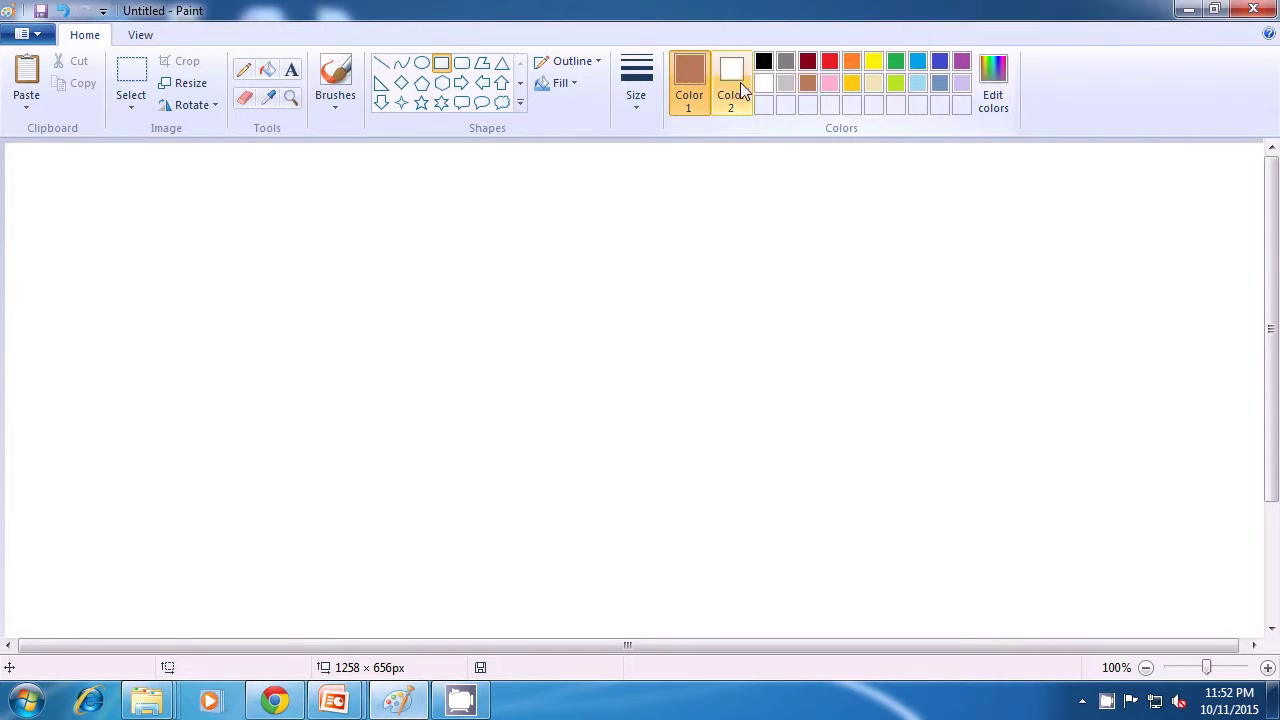
pyautogui.click(803, 84)
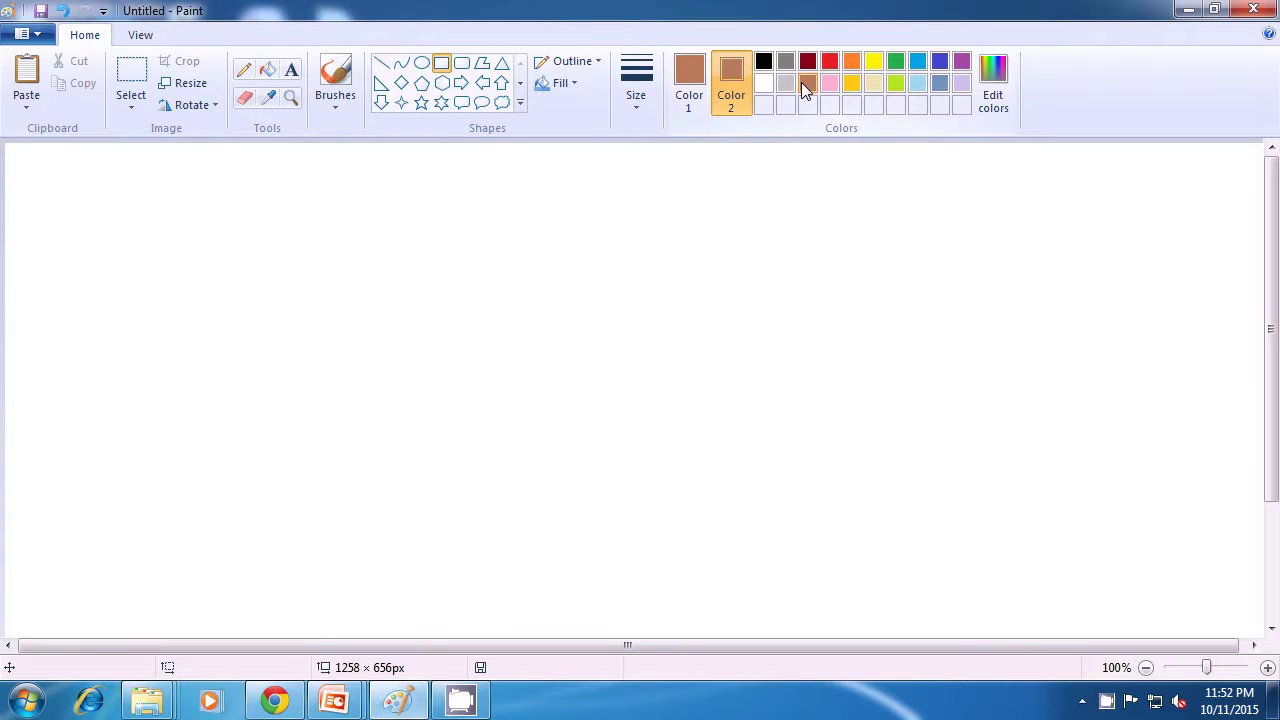
pyautogui.click(578, 84)
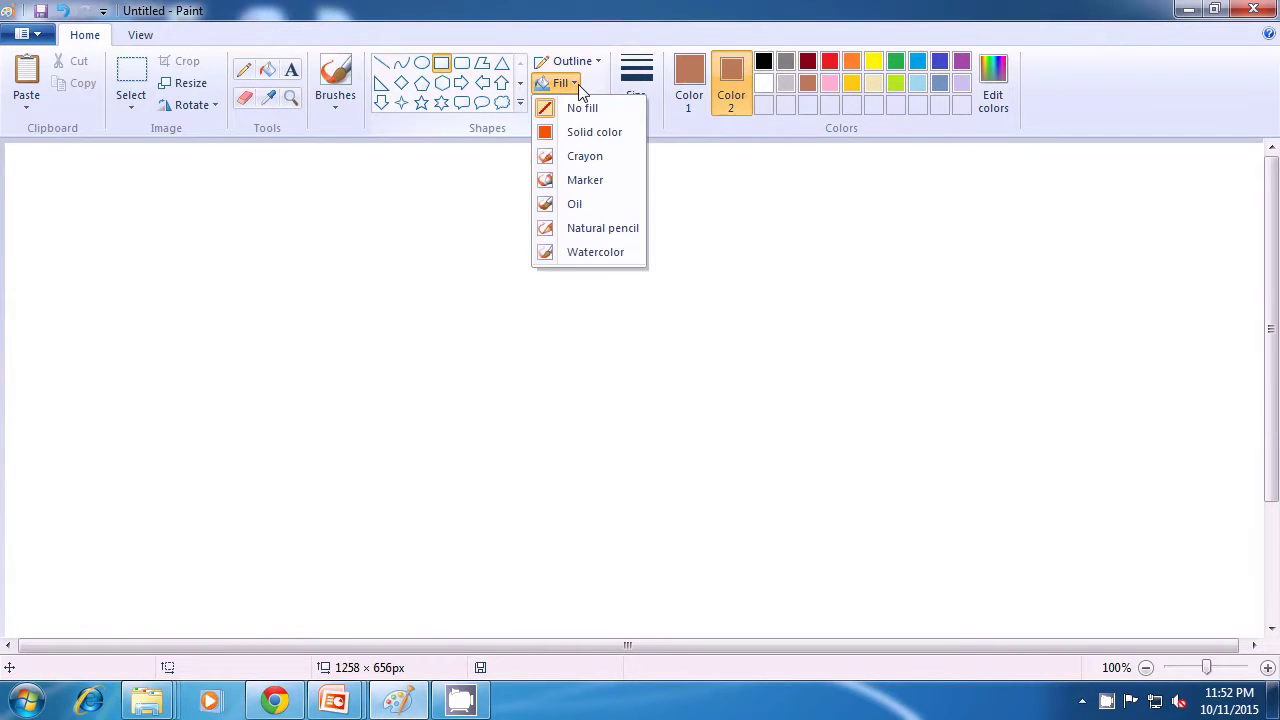
pyautogui.click(586, 134)
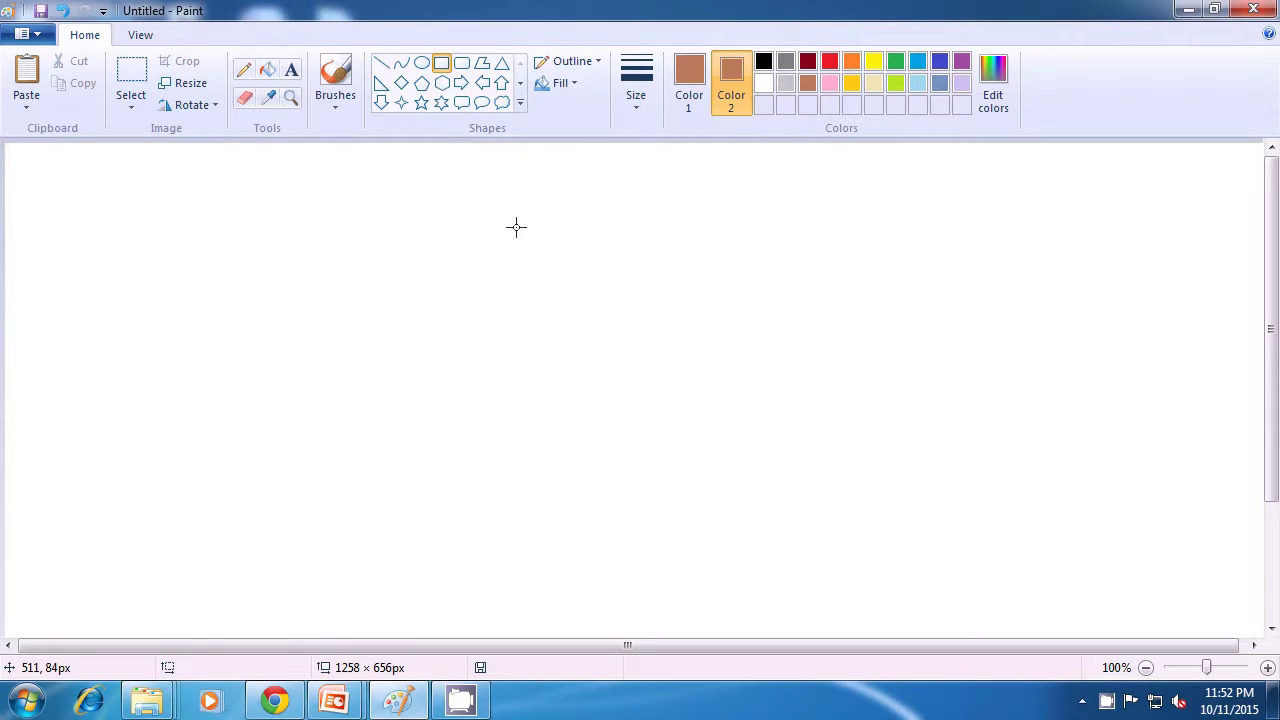
pyautogui.moveTo(516, 227); pyautogui.dragTo(804, 476)
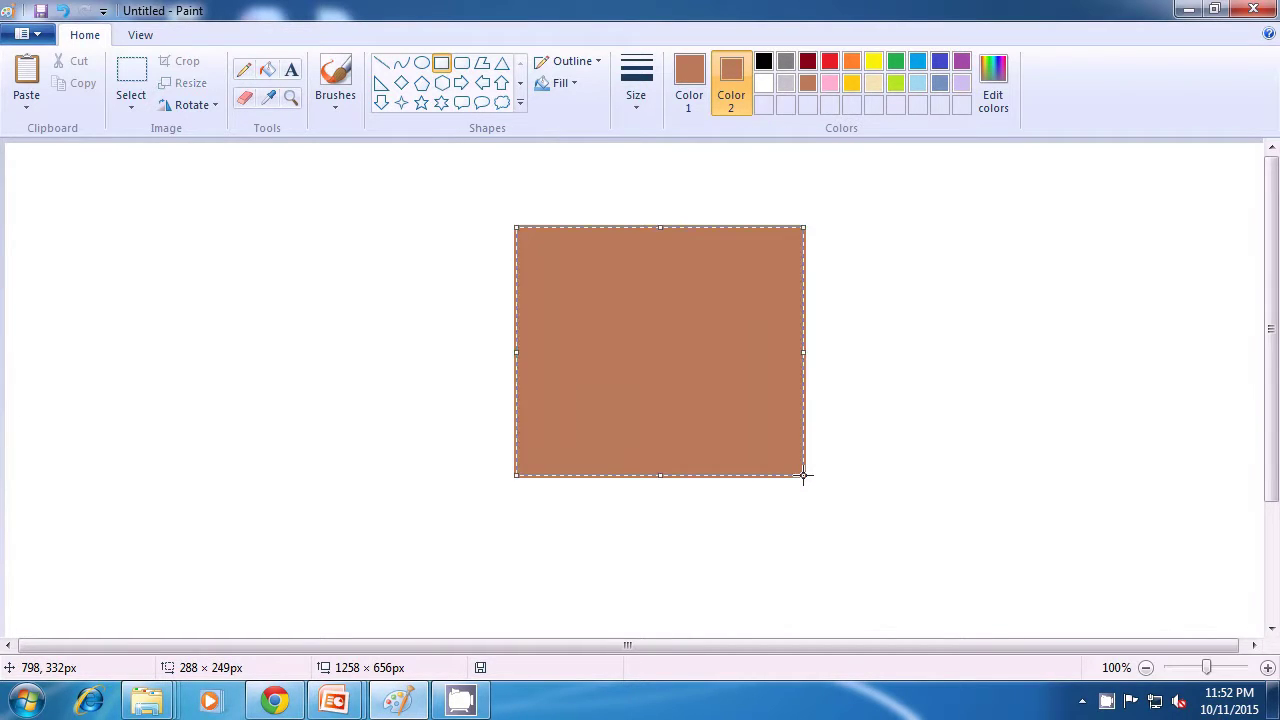
pyautogui.click(929, 468)
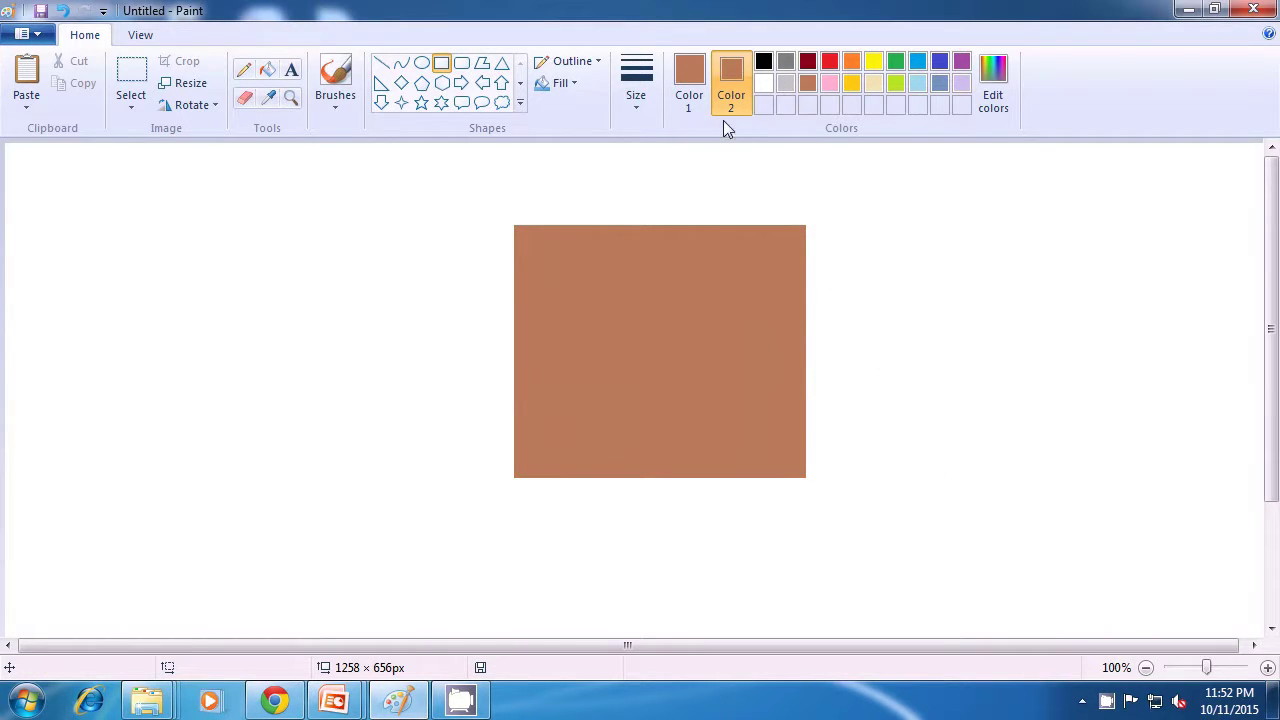
# Step: Draw two solid black rectangles as eyes in the face's upper half, about 36 × 51 px and 32 × 50 px
pyautogui.click(690, 90)
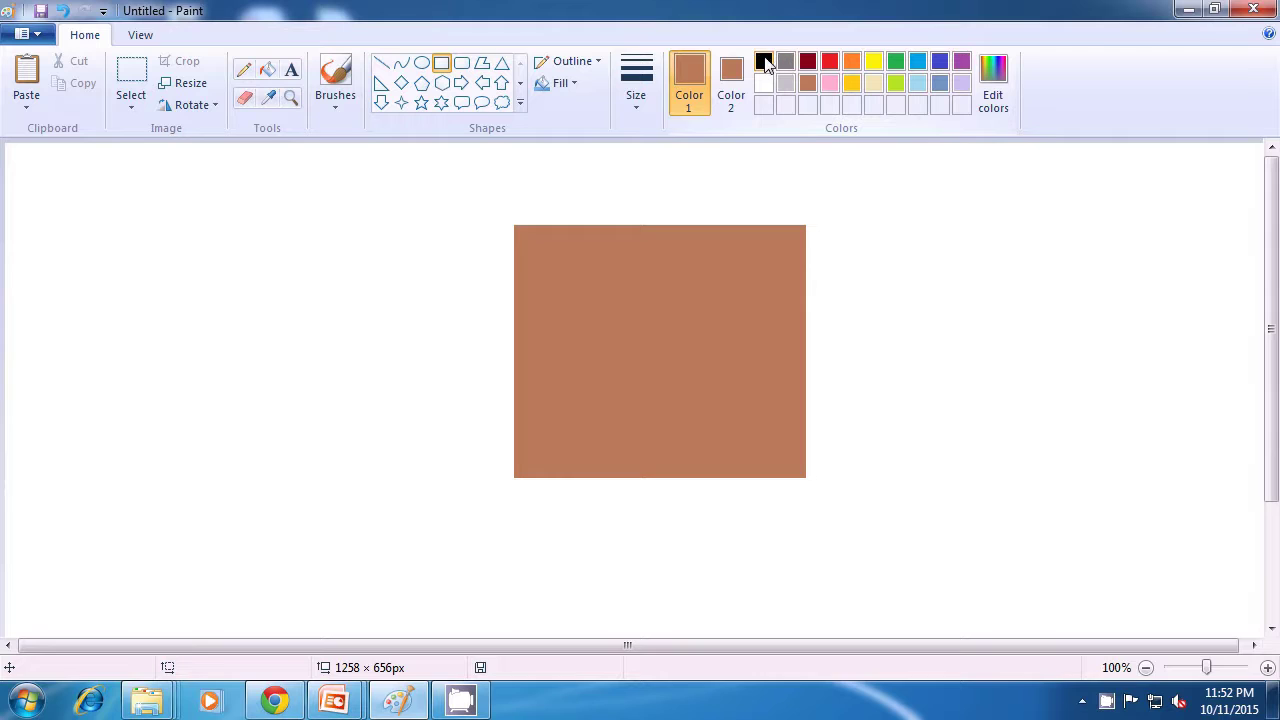
pyautogui.click(764, 62)
pyautogui.click(731, 75)
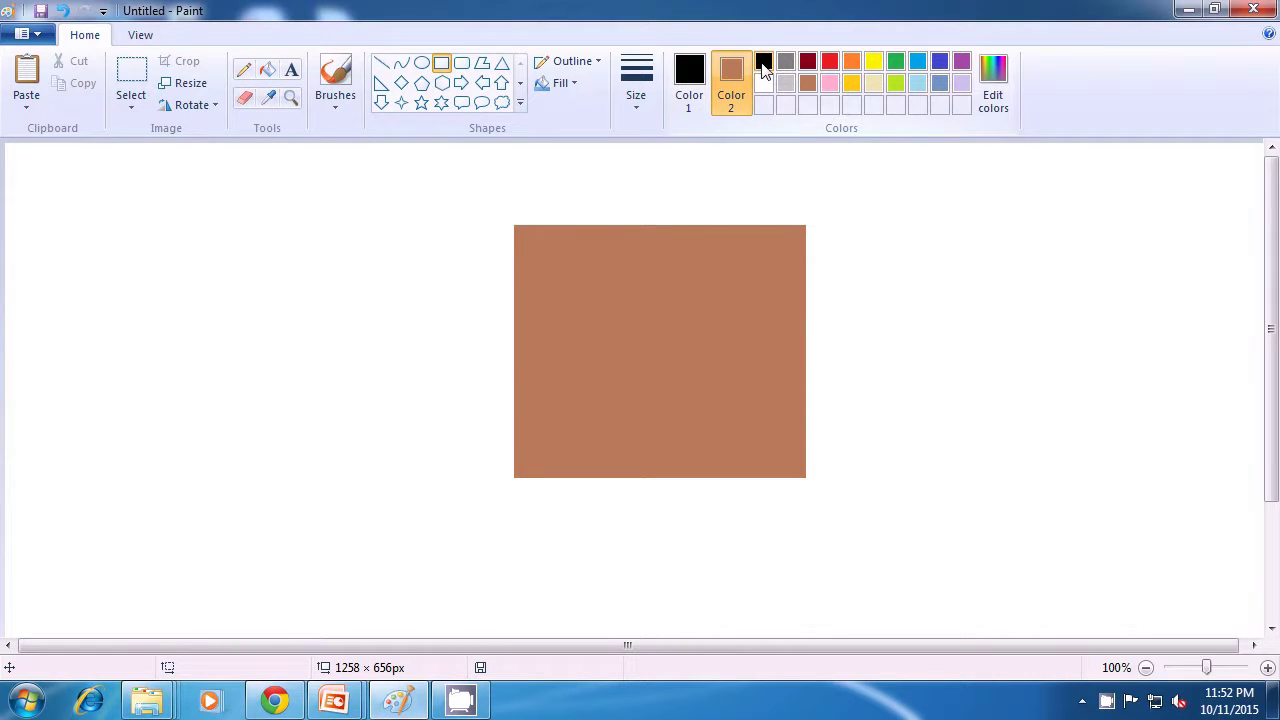
pyautogui.click(763, 63)
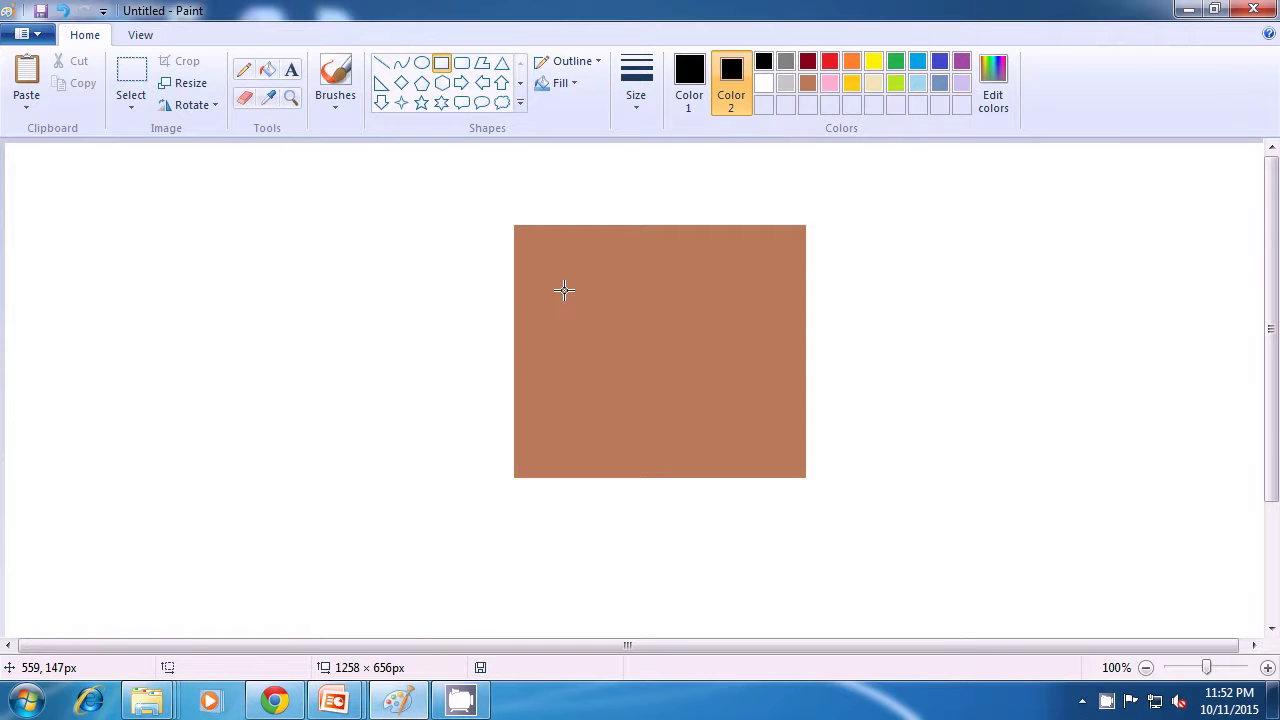
pyautogui.moveTo(563, 290); pyautogui.dragTo(599, 340)
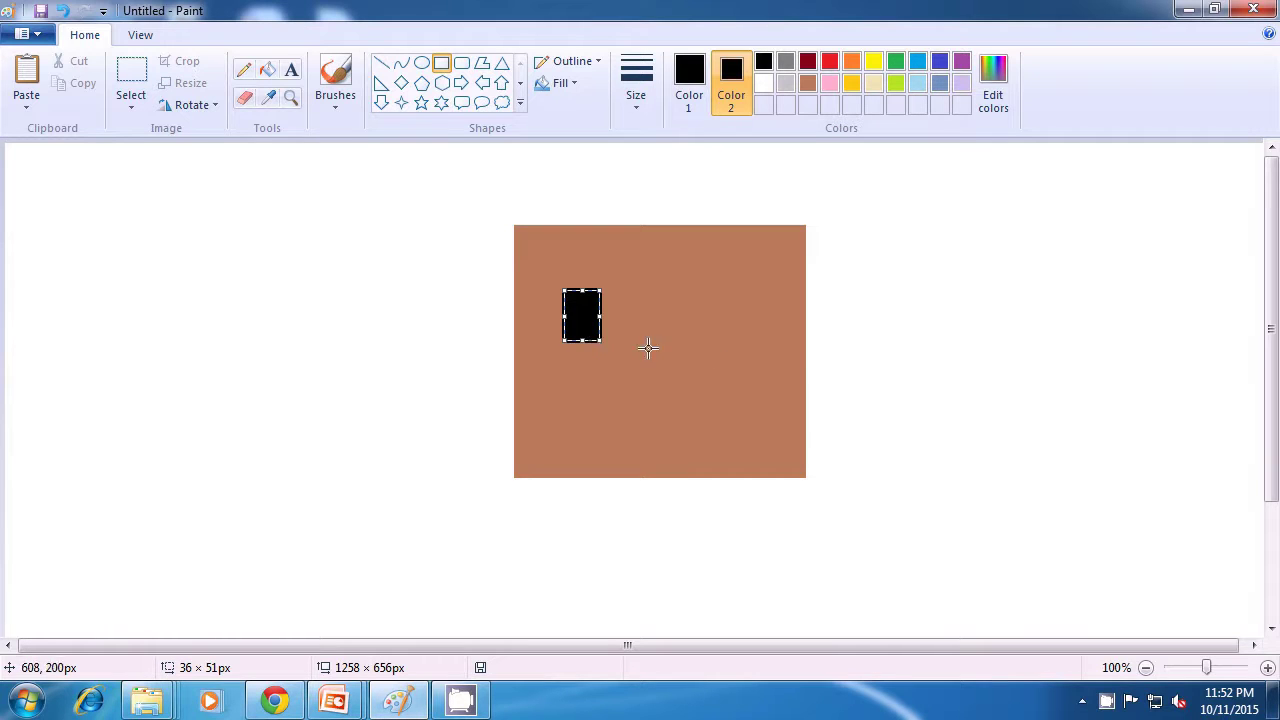
pyautogui.click(845, 347)
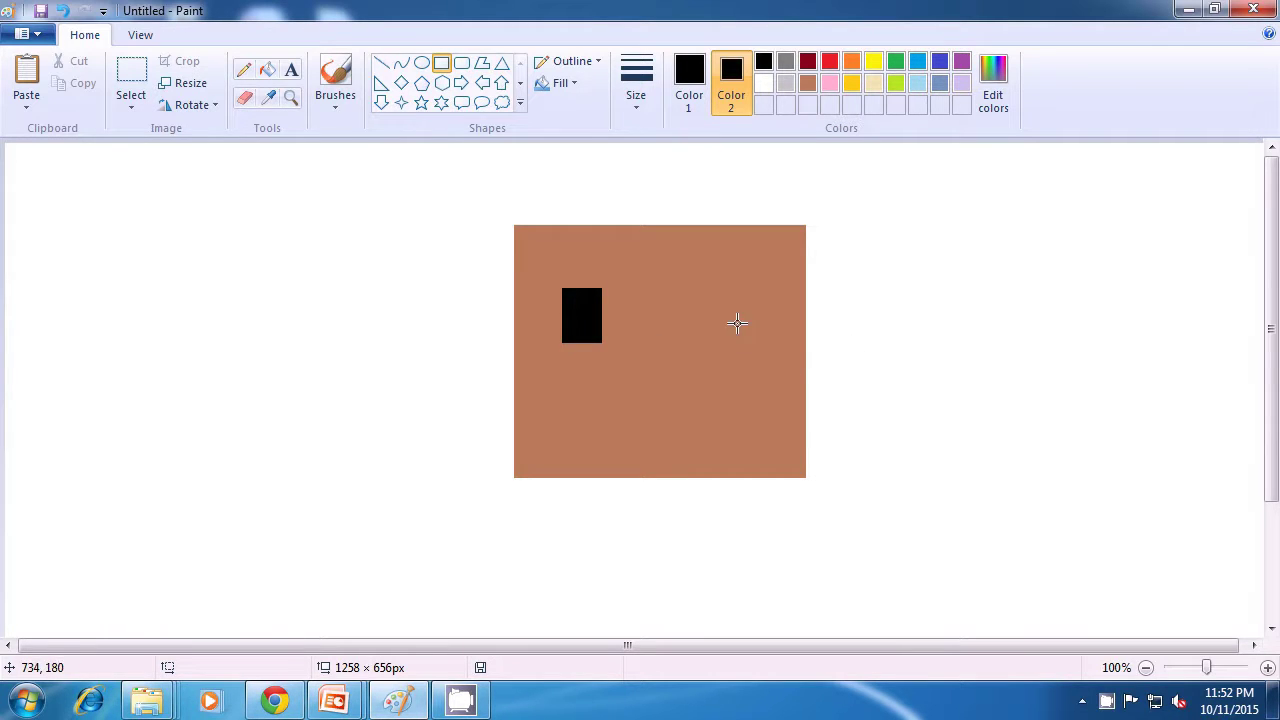
pyautogui.moveTo(704, 287); pyautogui.dragTo(736, 338)
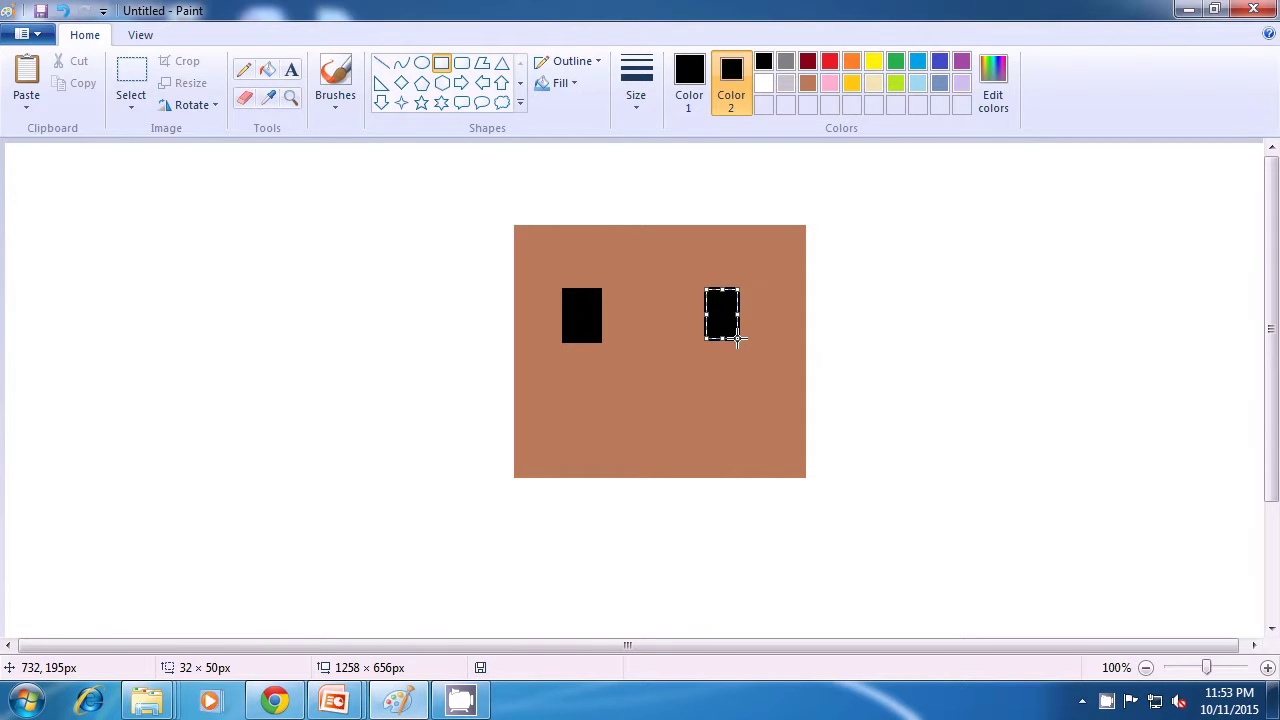
# Step: Draw a thin horizontal rectangle with dark red outline and fill as the mouth, centred below the eyes
pyautogui.click(815, 68)
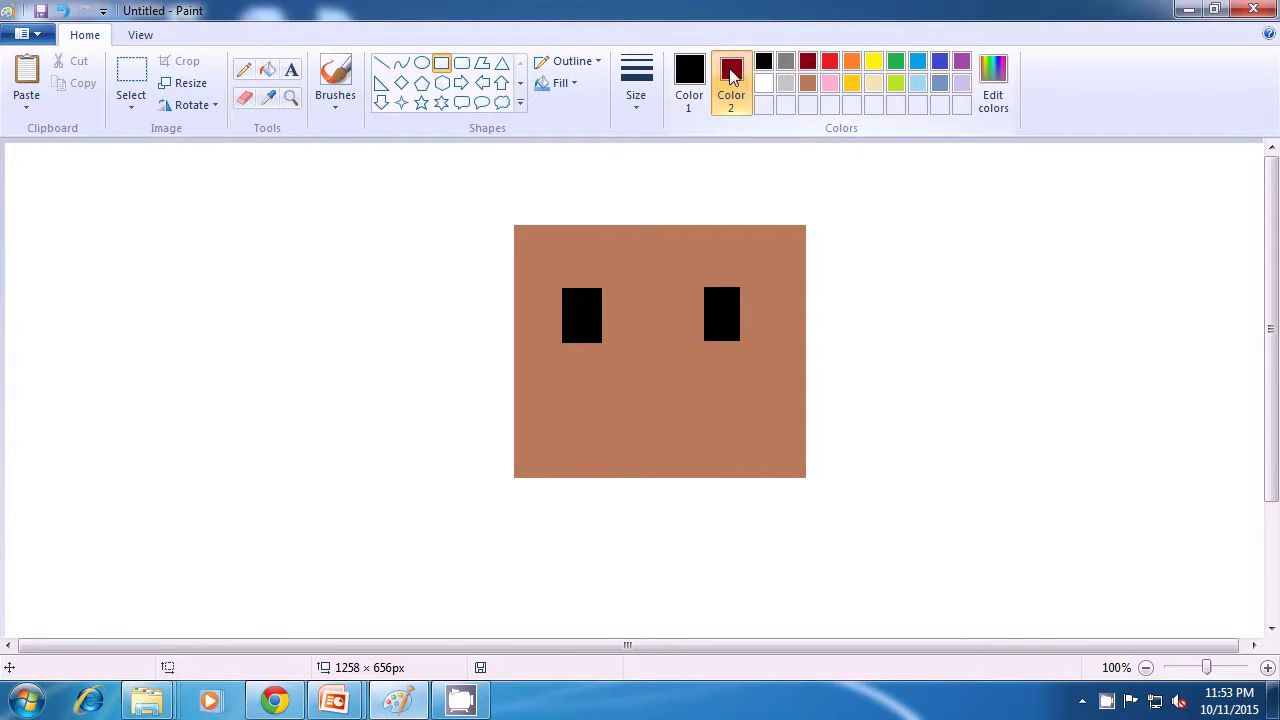
pyautogui.click(689, 70)
pyautogui.click(808, 64)
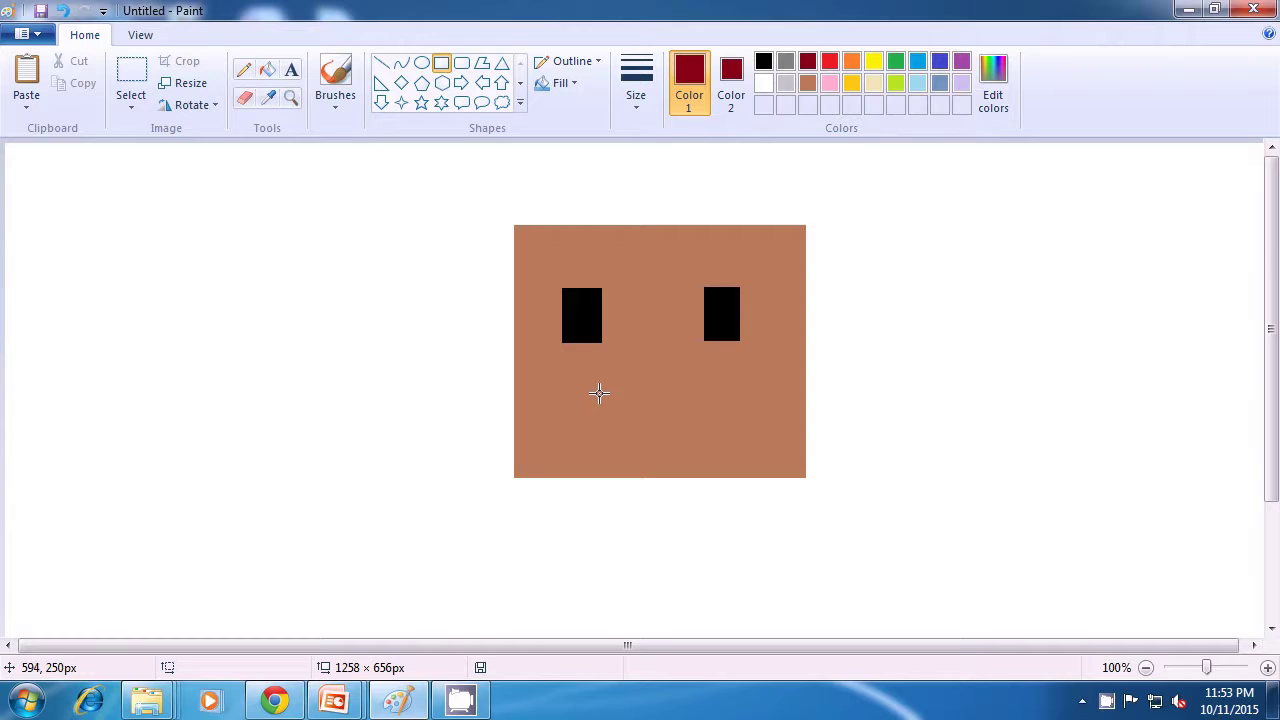
pyautogui.moveTo(609, 390); pyautogui.dragTo(706, 408)
pyautogui.click(874, 397)
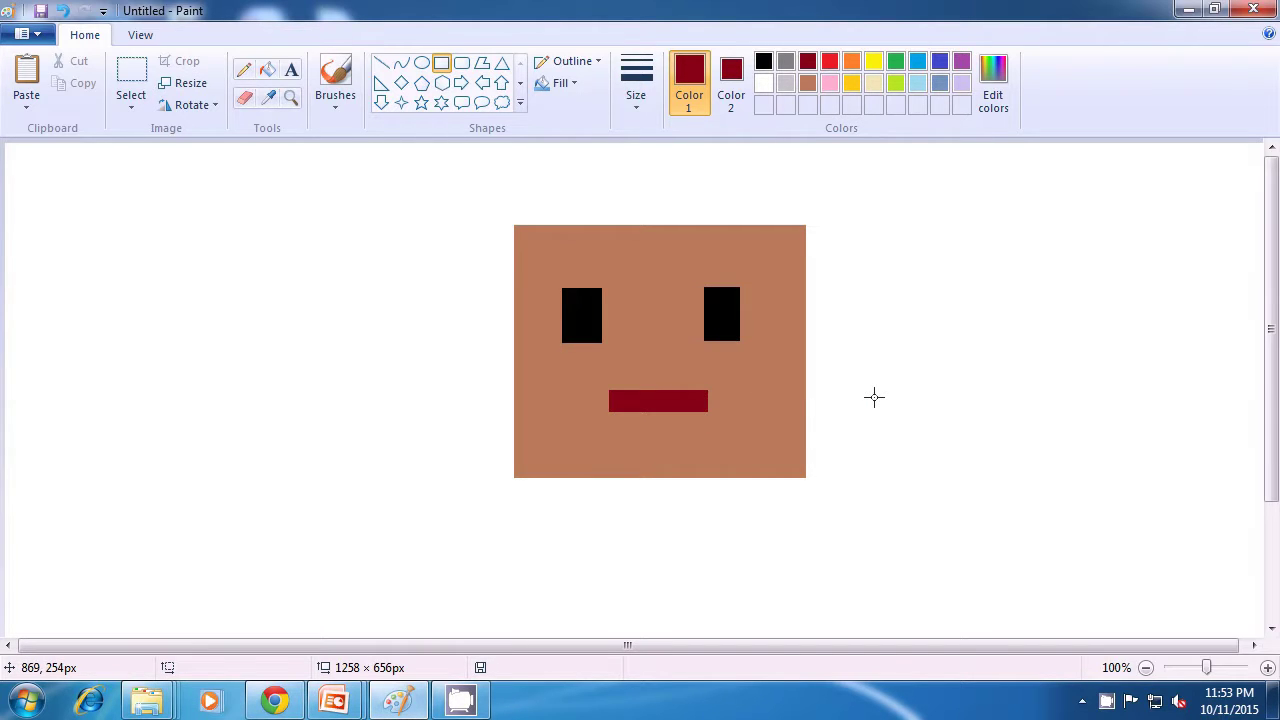
# Step: Set Color 2 to white and draw two short black diagonal lines above the eyes as outward-sloping eyebrows, about 24 × 24 px each
pyautogui.click(381, 64)
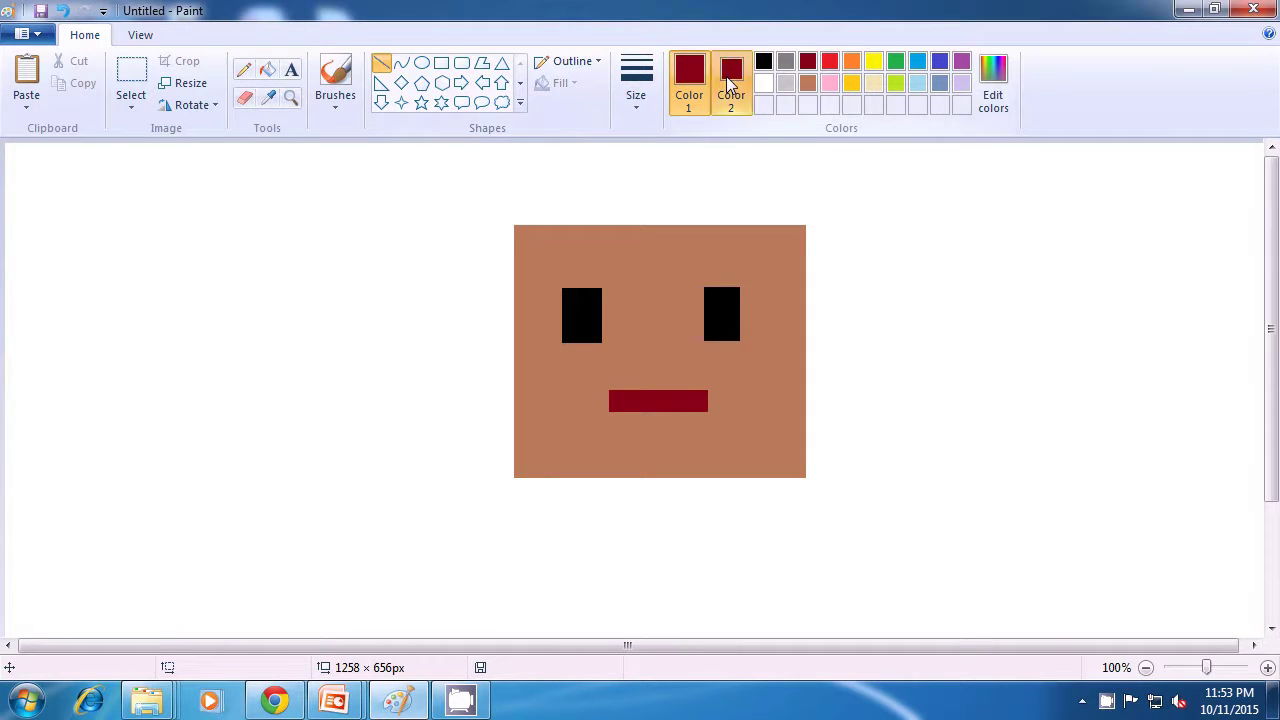
pyautogui.click(731, 84)
pyautogui.click(763, 84)
pyautogui.click(690, 80)
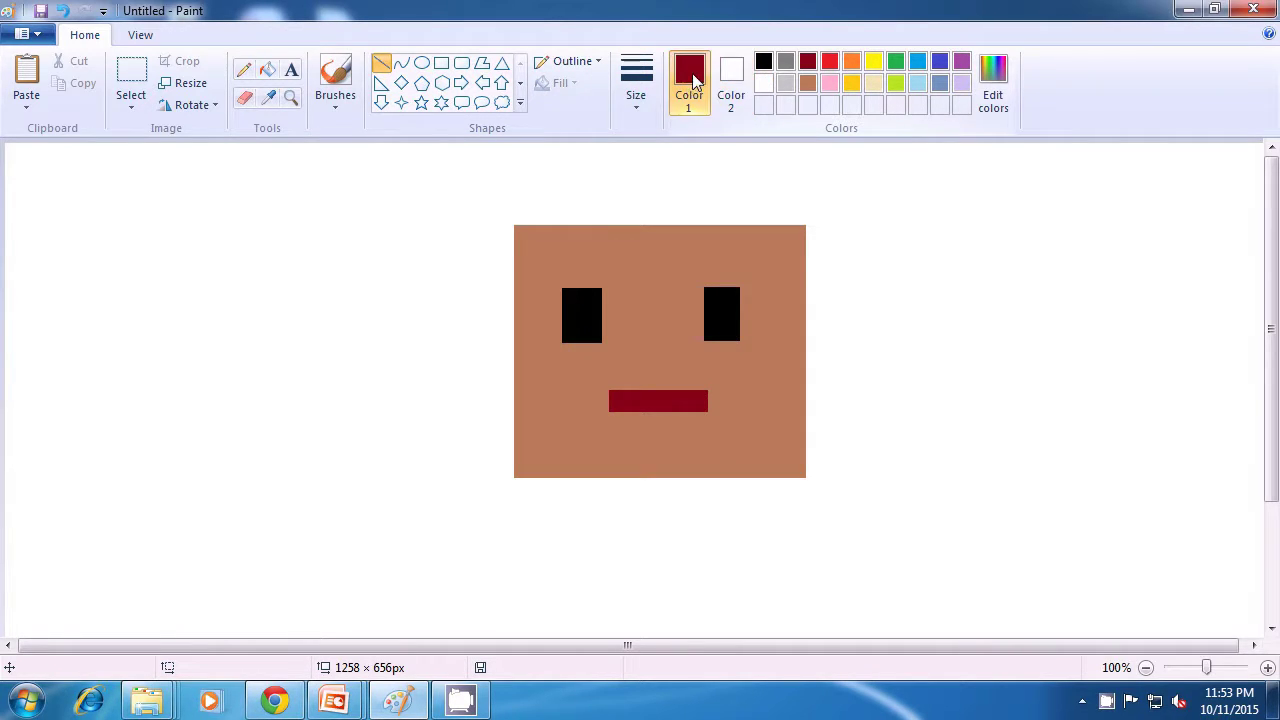
pyautogui.click(763, 63)
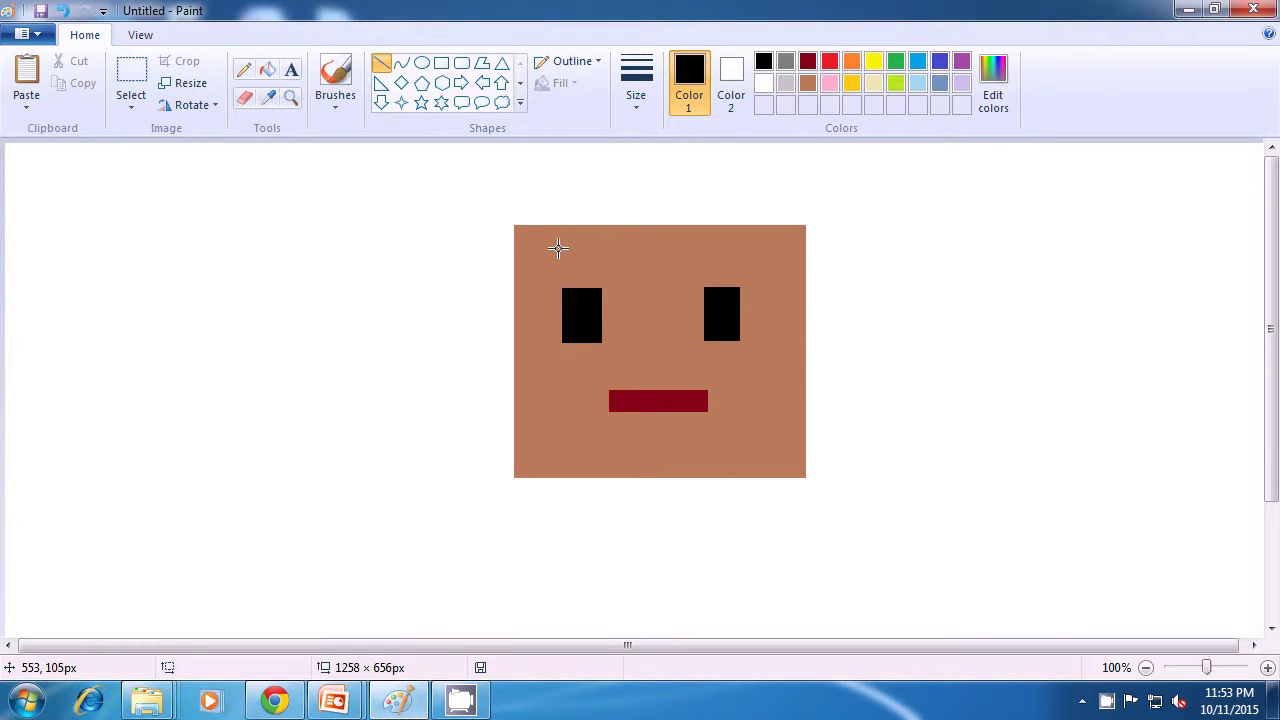
pyautogui.moveTo(558, 248); pyautogui.dragTo(535, 272)
pyautogui.moveTo(535, 271); pyautogui.dragTo(536, 269)
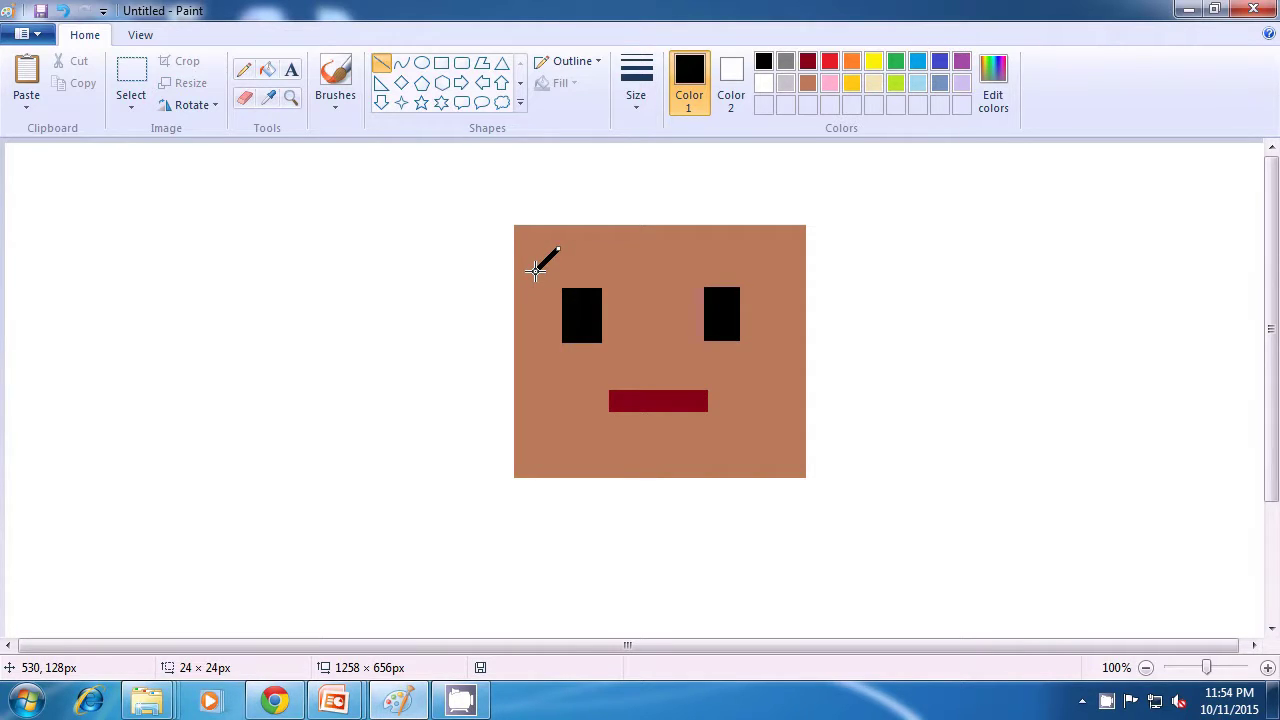
pyautogui.click(872, 269)
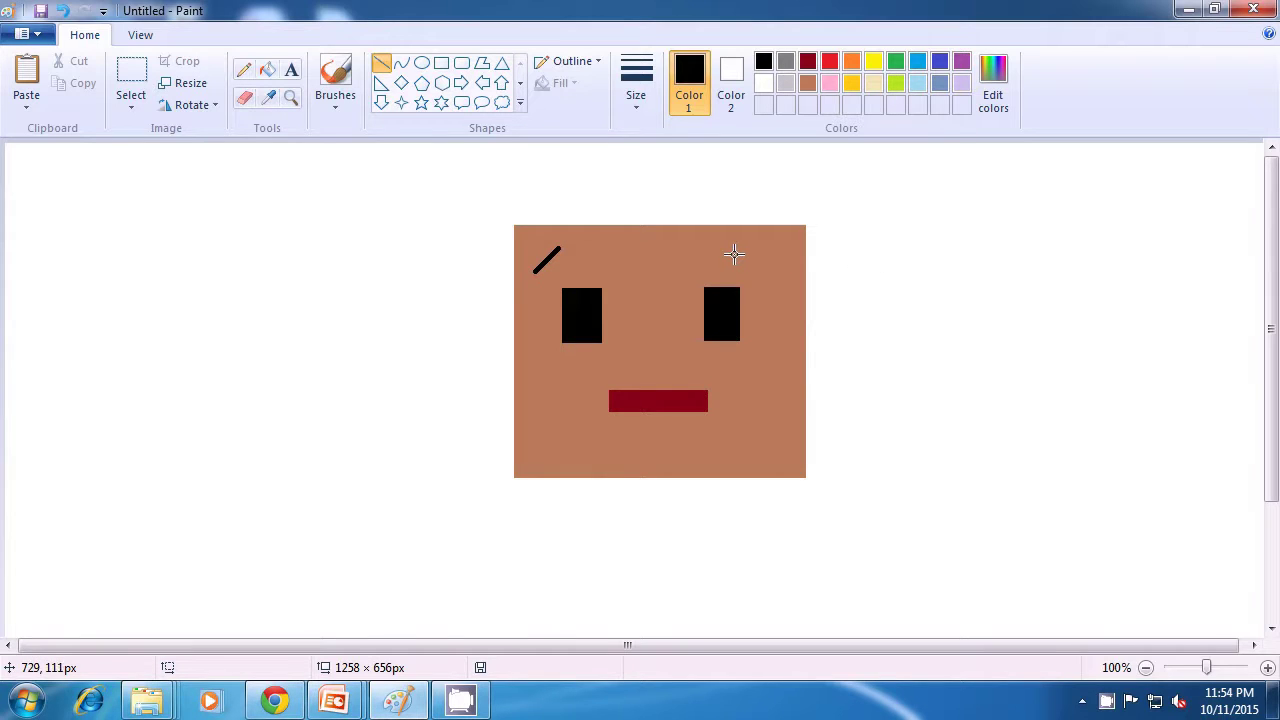
pyautogui.moveTo(732, 253); pyautogui.dragTo(751, 271)
pyautogui.click(905, 258)
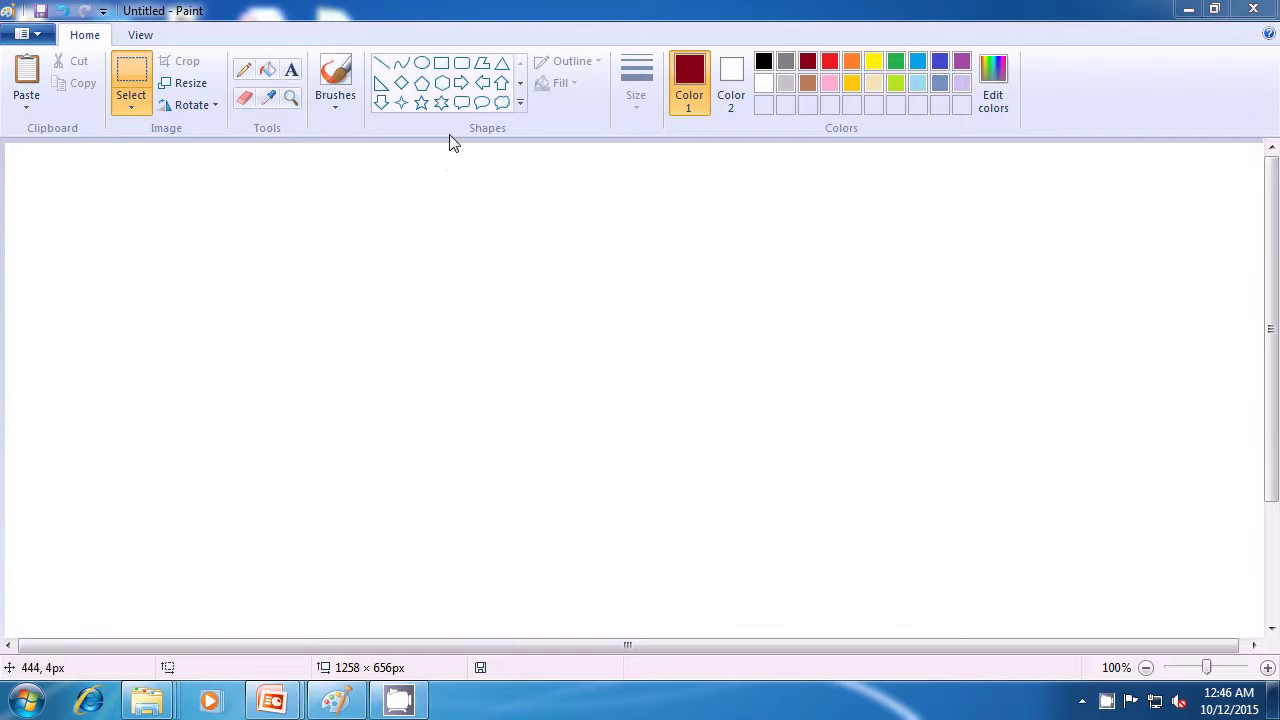
# Step: Draw a large solid-filled rectangle with turquoise blue outline and fill across most of the blank canvas as the background
pyautogui.click(441, 65)
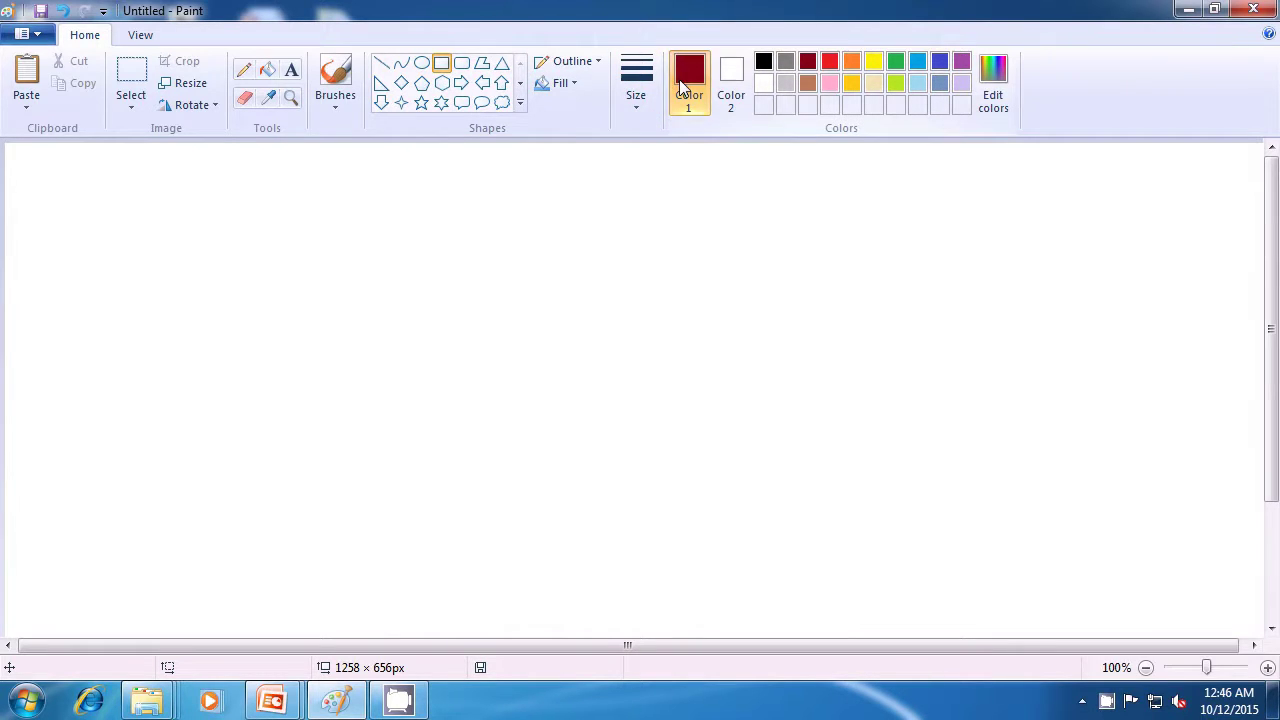
pyautogui.click(918, 63)
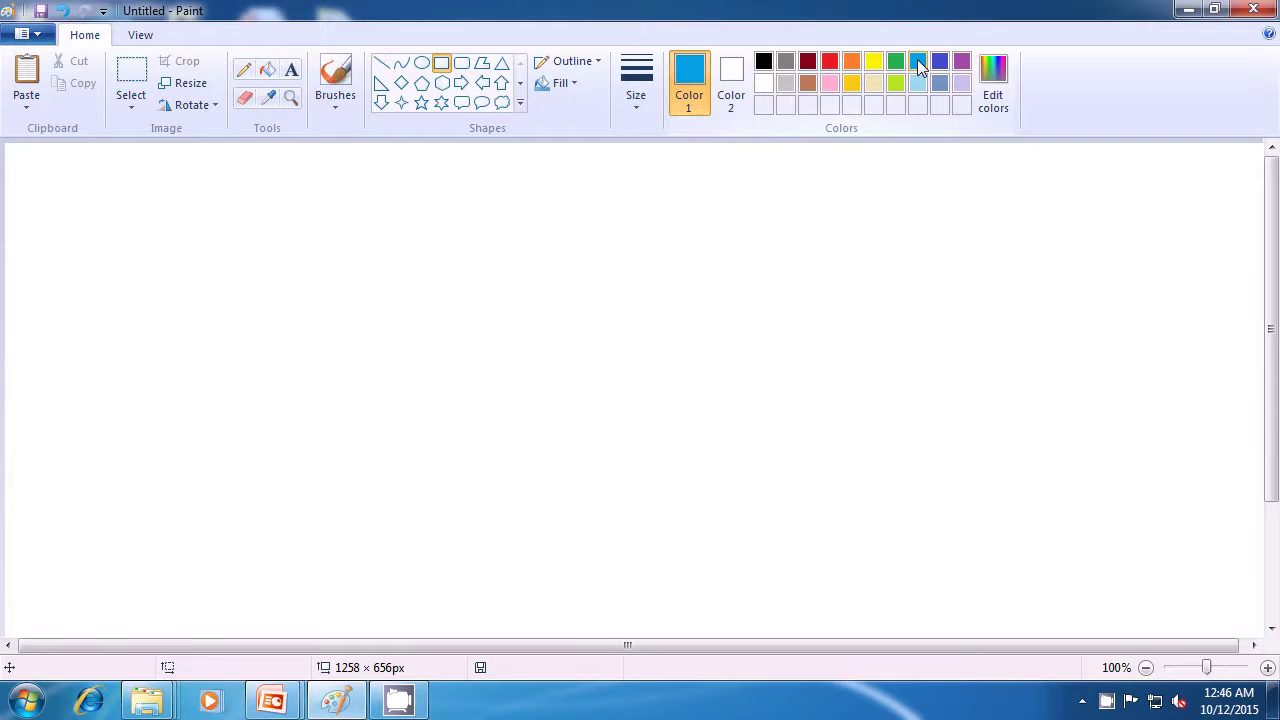
pyautogui.click(730, 78)
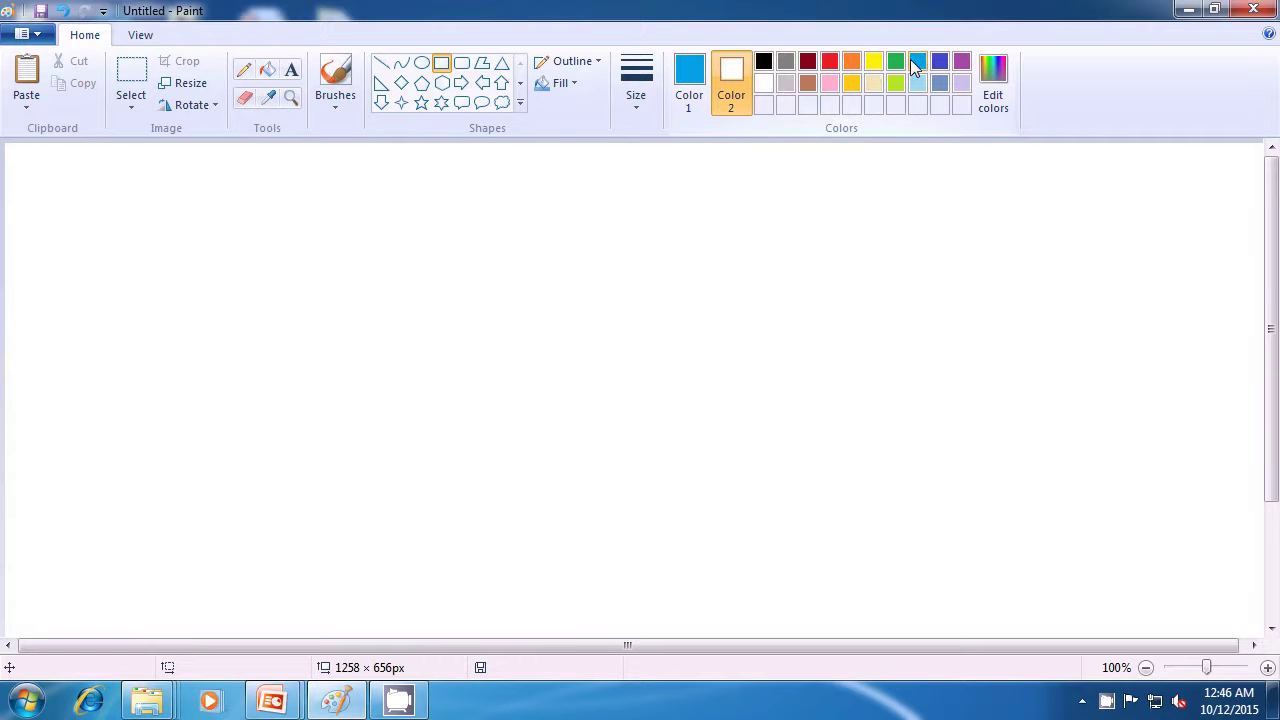
pyautogui.click(918, 63)
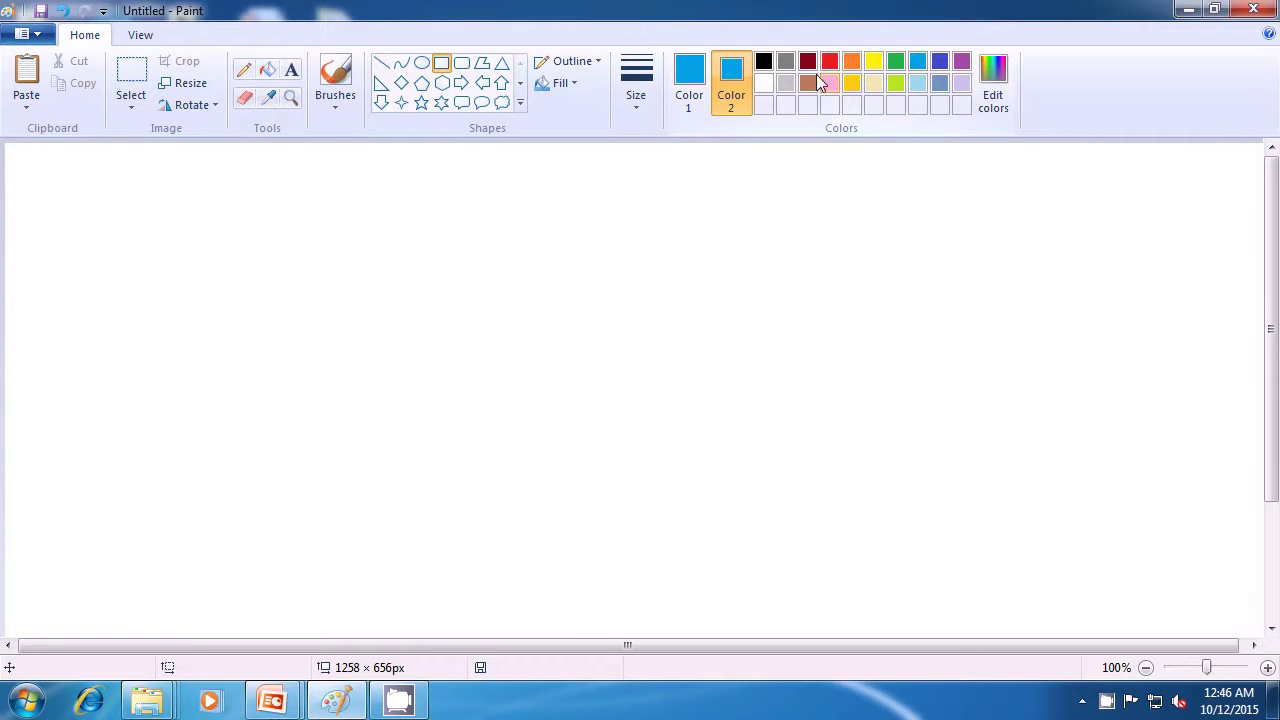
pyautogui.click(567, 85)
pyautogui.click(583, 130)
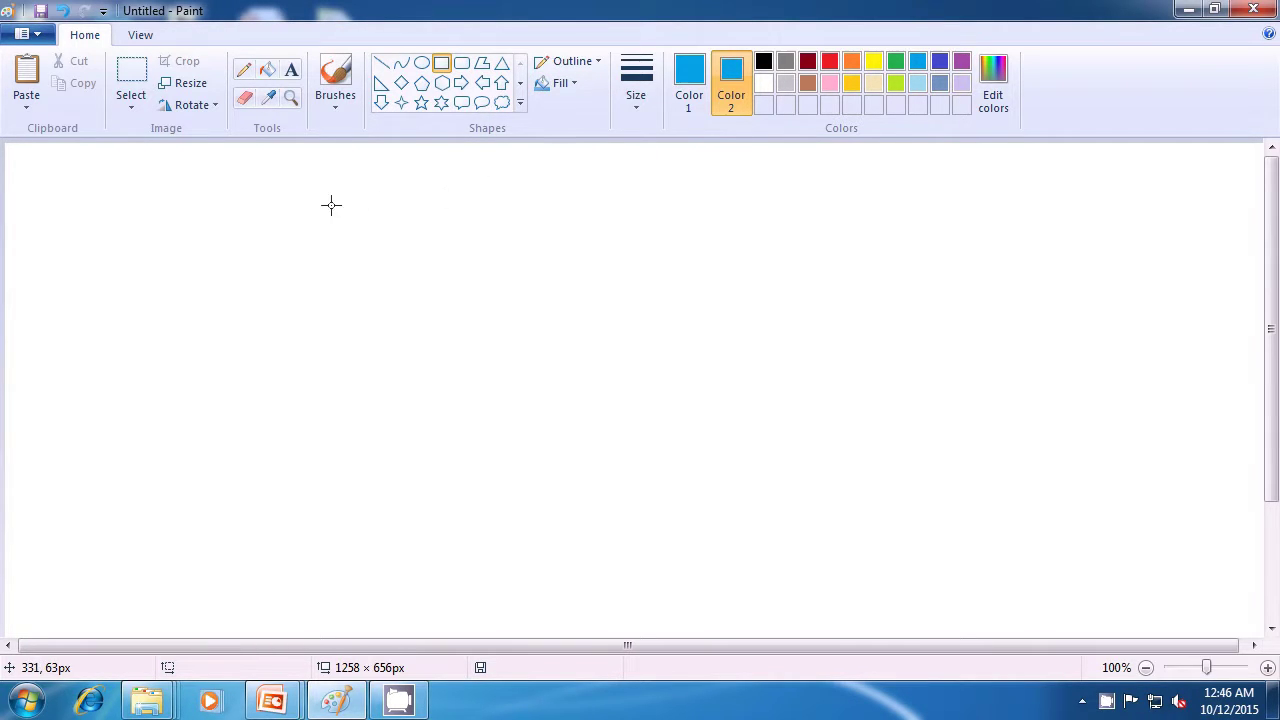
pyautogui.moveTo(347, 178); pyautogui.dragTo(1057, 609)
pyautogui.click(1159, 530)
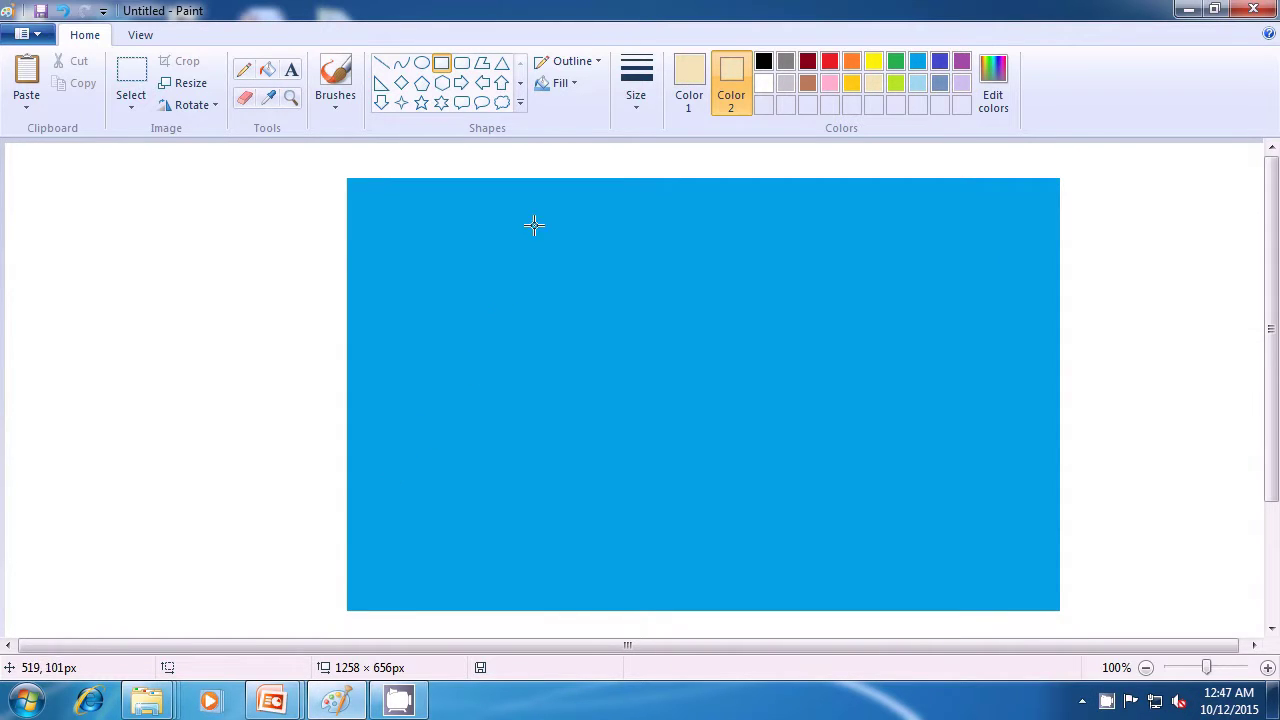
# Step: Draw a solid black strip about 708 × 27 px along the lower edge of the blue rectangle
pyautogui.click(684, 77)
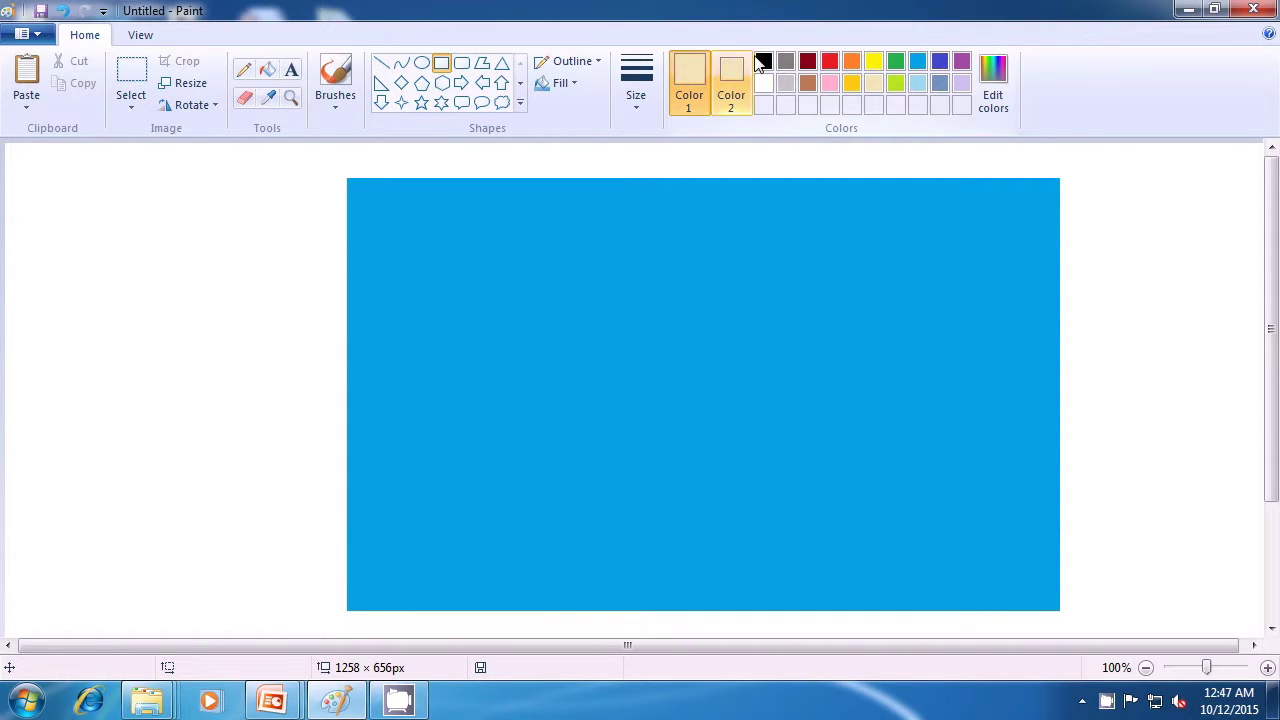
pyautogui.click(763, 62)
pyautogui.click(740, 76)
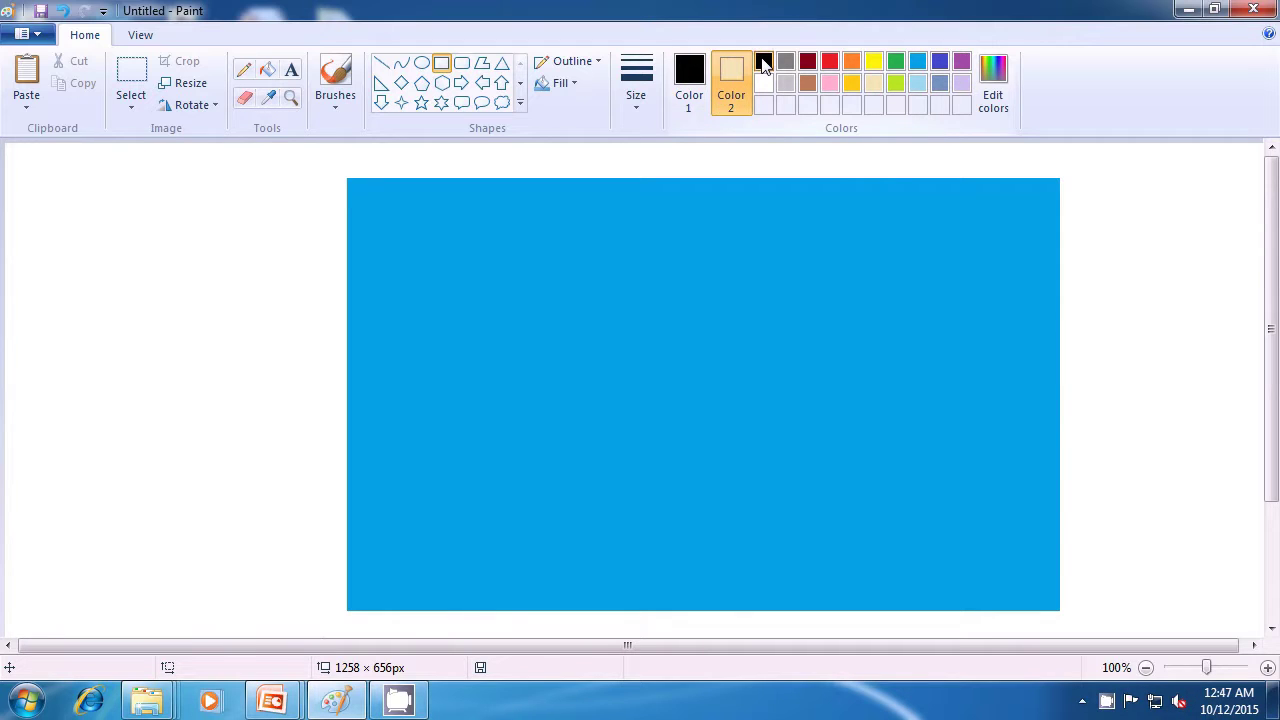
pyautogui.click(764, 62)
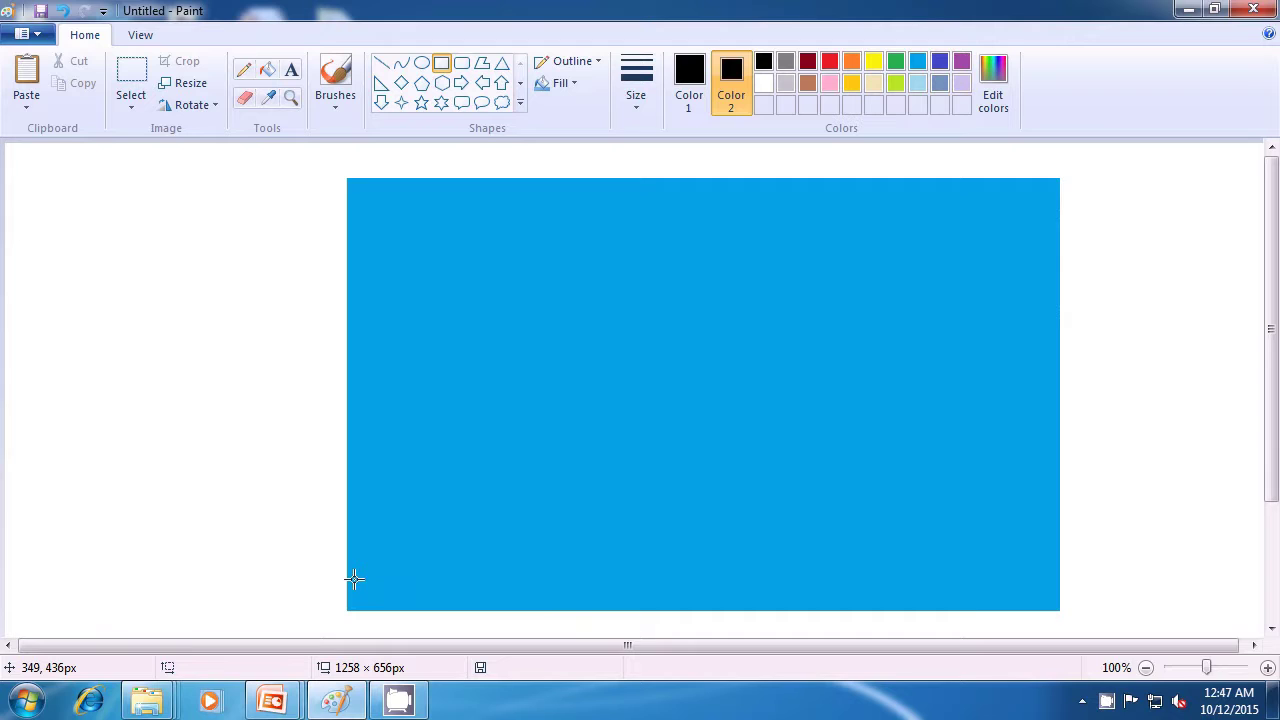
pyautogui.moveTo(350, 583); pyautogui.dragTo(1058, 608)
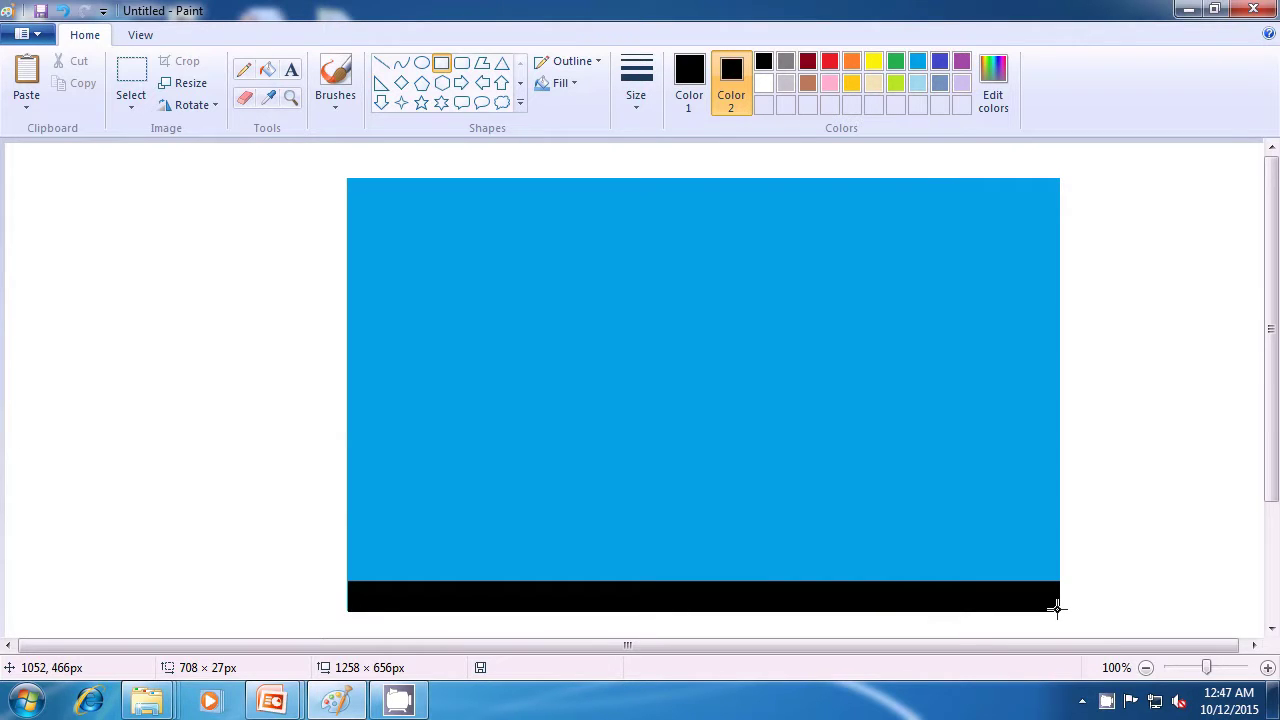
pyautogui.moveTo(1056, 607); pyautogui.dragTo(1058, 608)
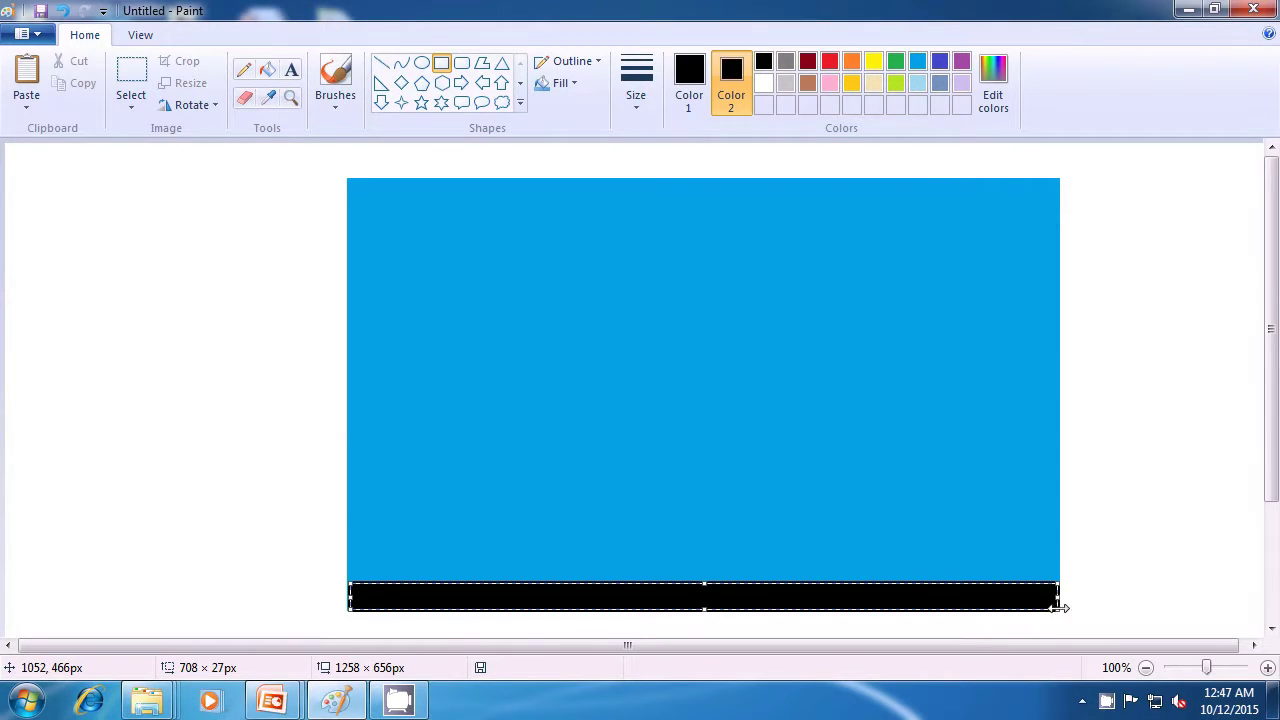
pyautogui.click(1131, 575)
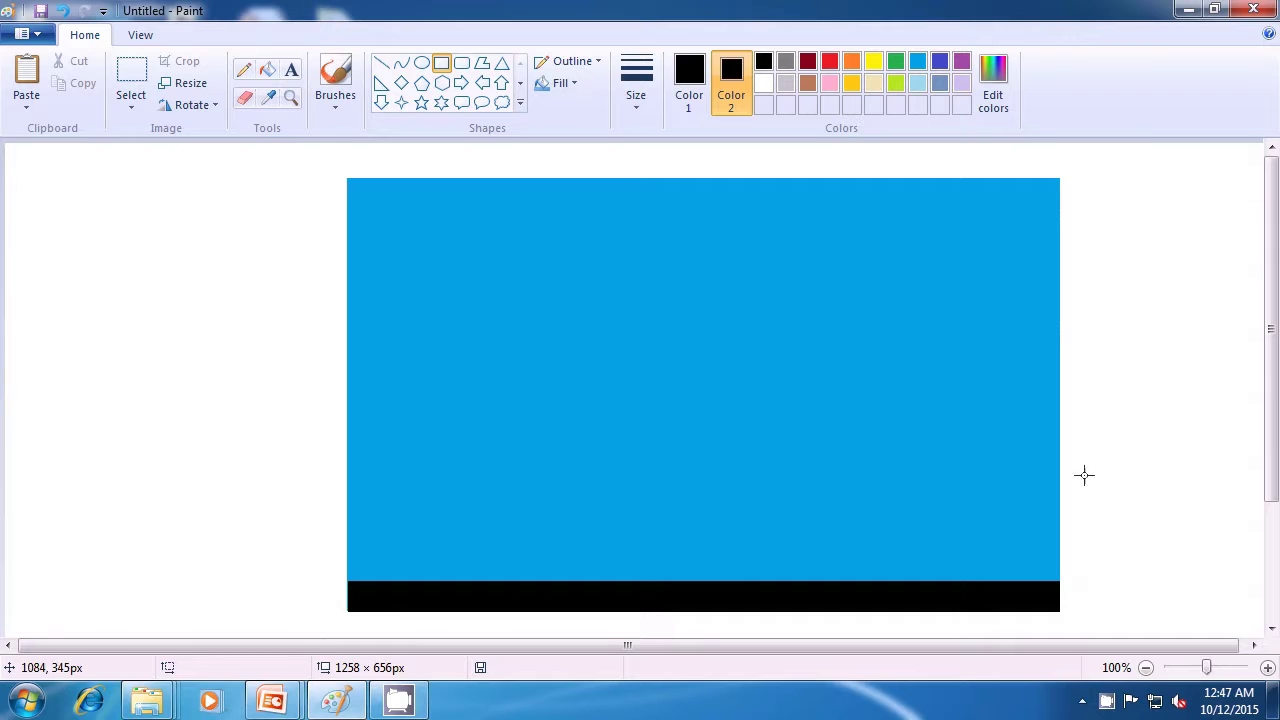
# Step: Draw a solid light yellow (cream) upright rectangle near the left end of the black strip as the first building
pyautogui.click(875, 82)
pyautogui.click(698, 88)
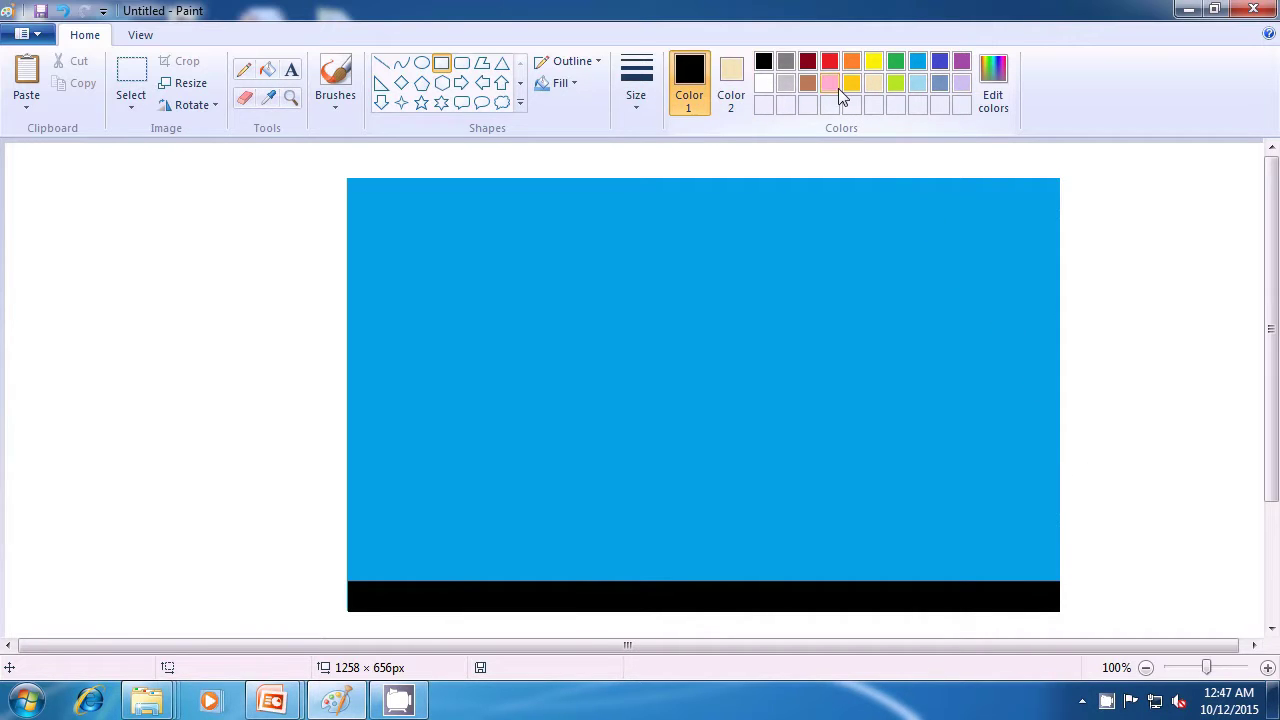
pyautogui.click(876, 85)
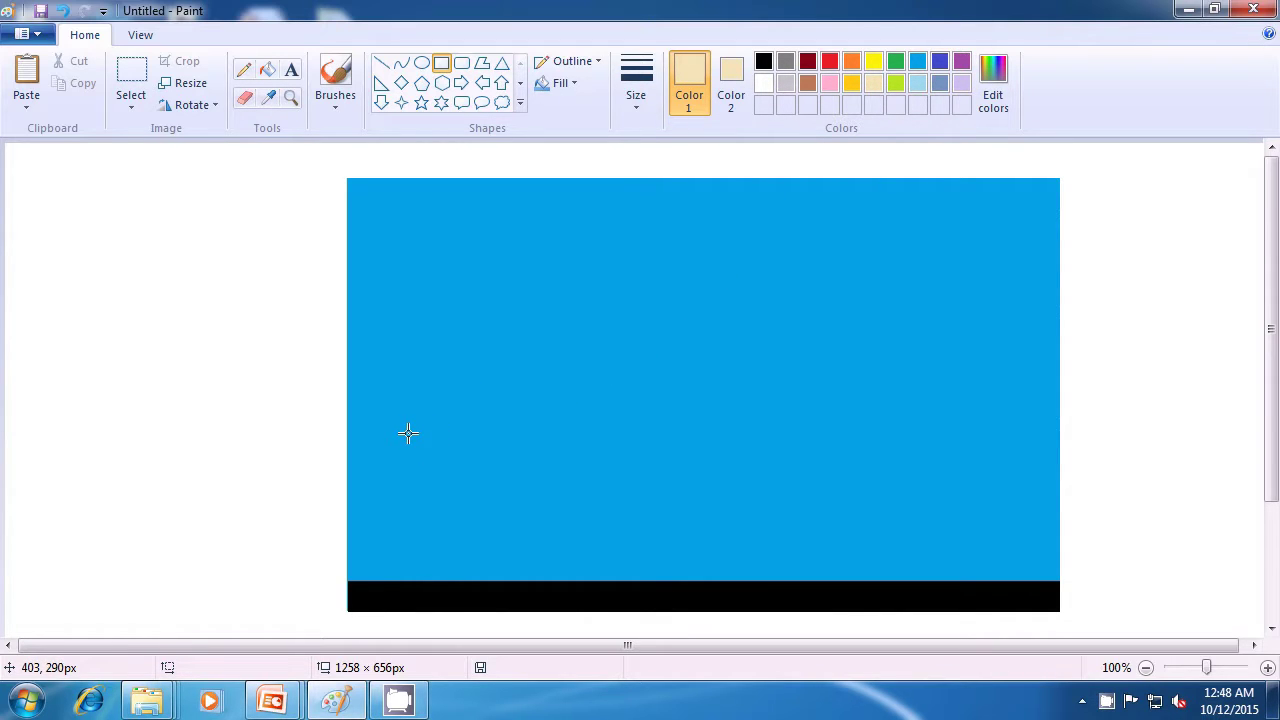
pyautogui.moveTo(401, 431); pyautogui.dragTo(458, 578)
pyautogui.click(569, 474)
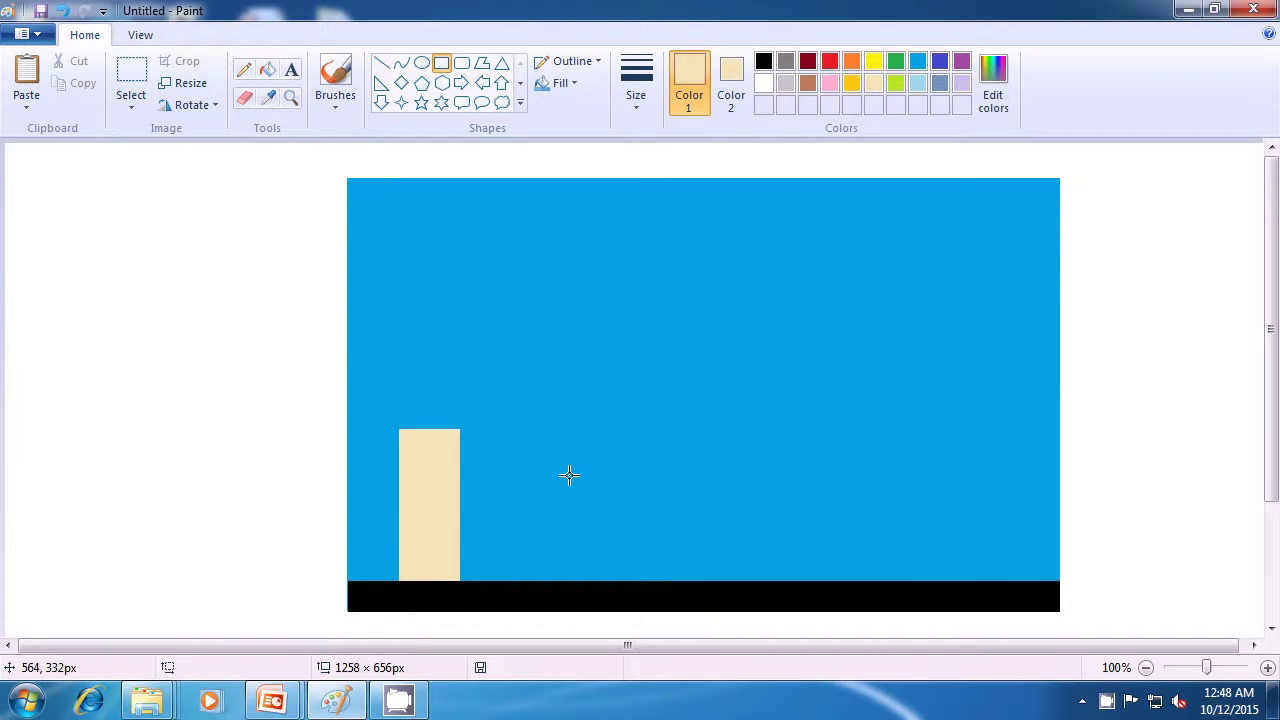
# Step: Draw a taller solid brown building about 66 × 236 px just right of the cream one, standing on the black strip
pyautogui.click(811, 86)
pyautogui.click(726, 75)
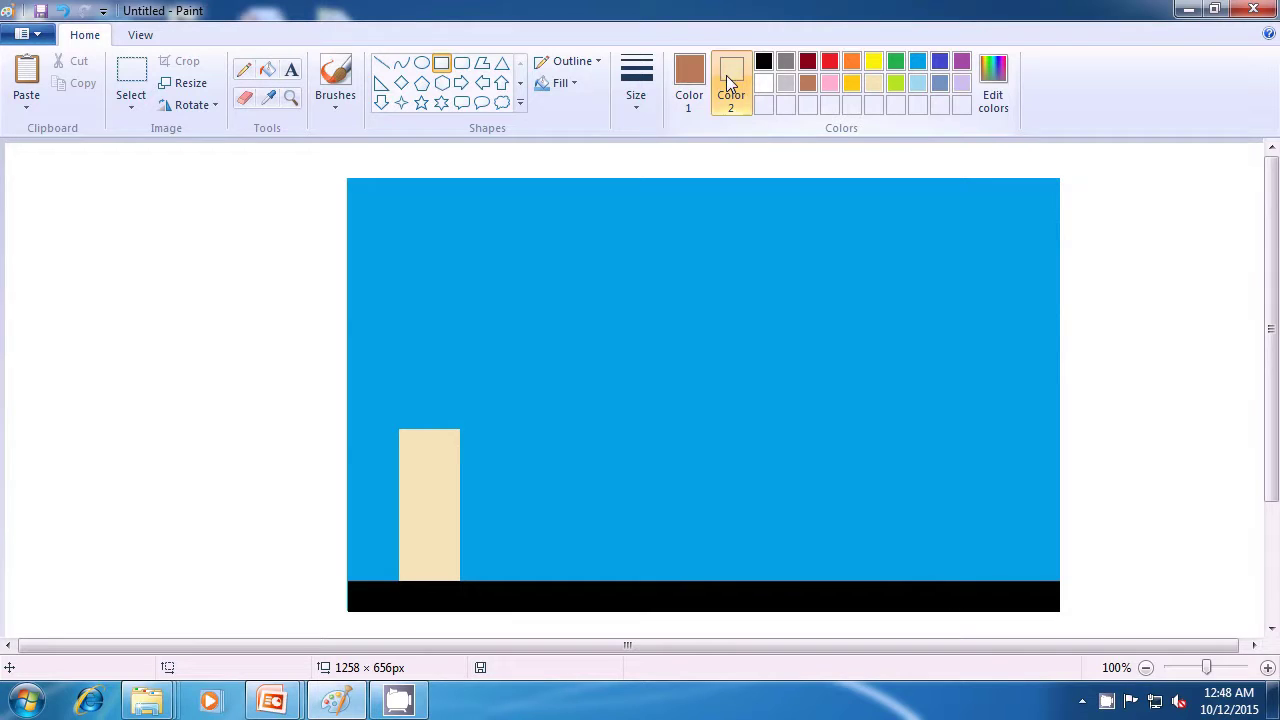
pyautogui.click(808, 88)
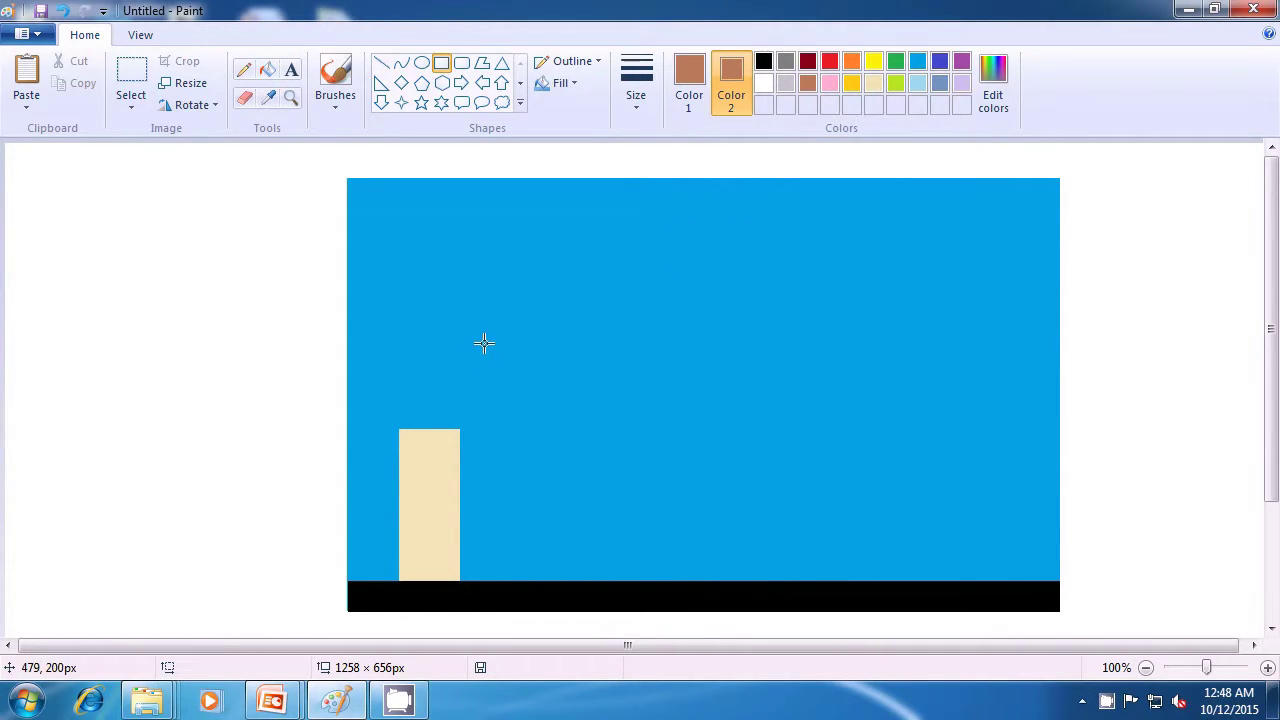
pyautogui.moveTo(485, 343); pyautogui.dragTo(548, 580)
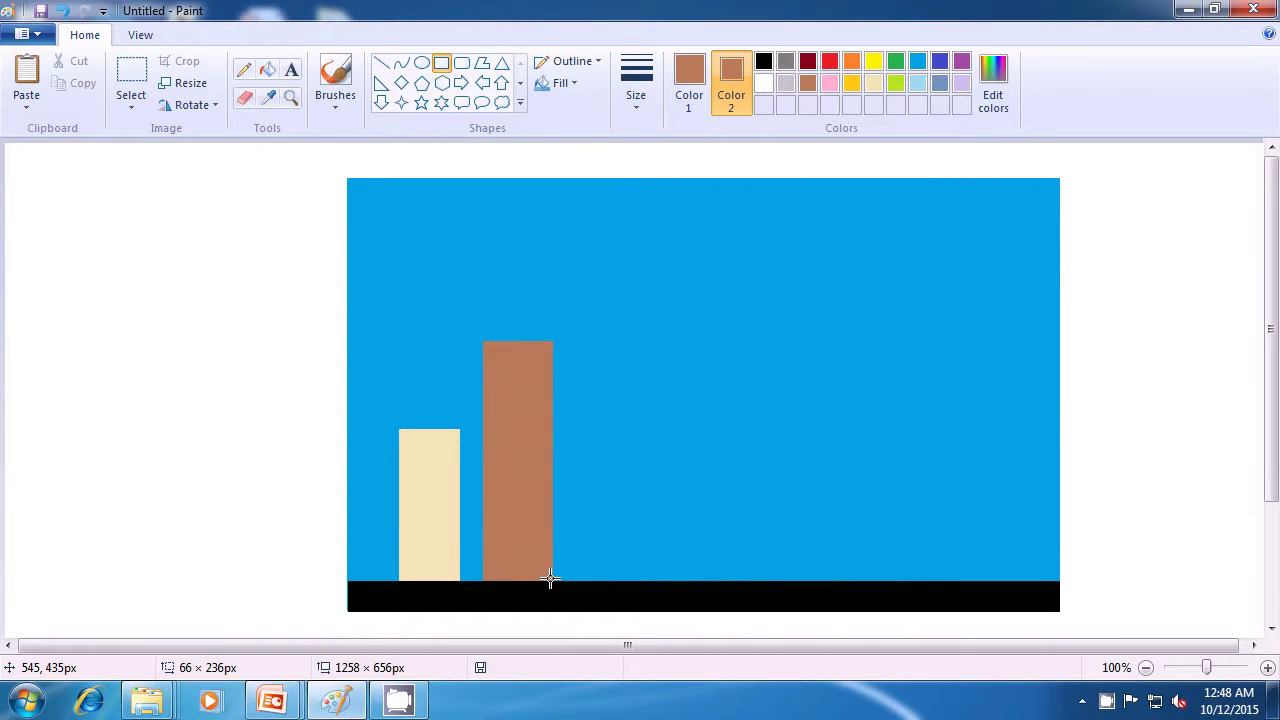
pyautogui.moveTo(550, 579); pyautogui.dragTo(550, 579)
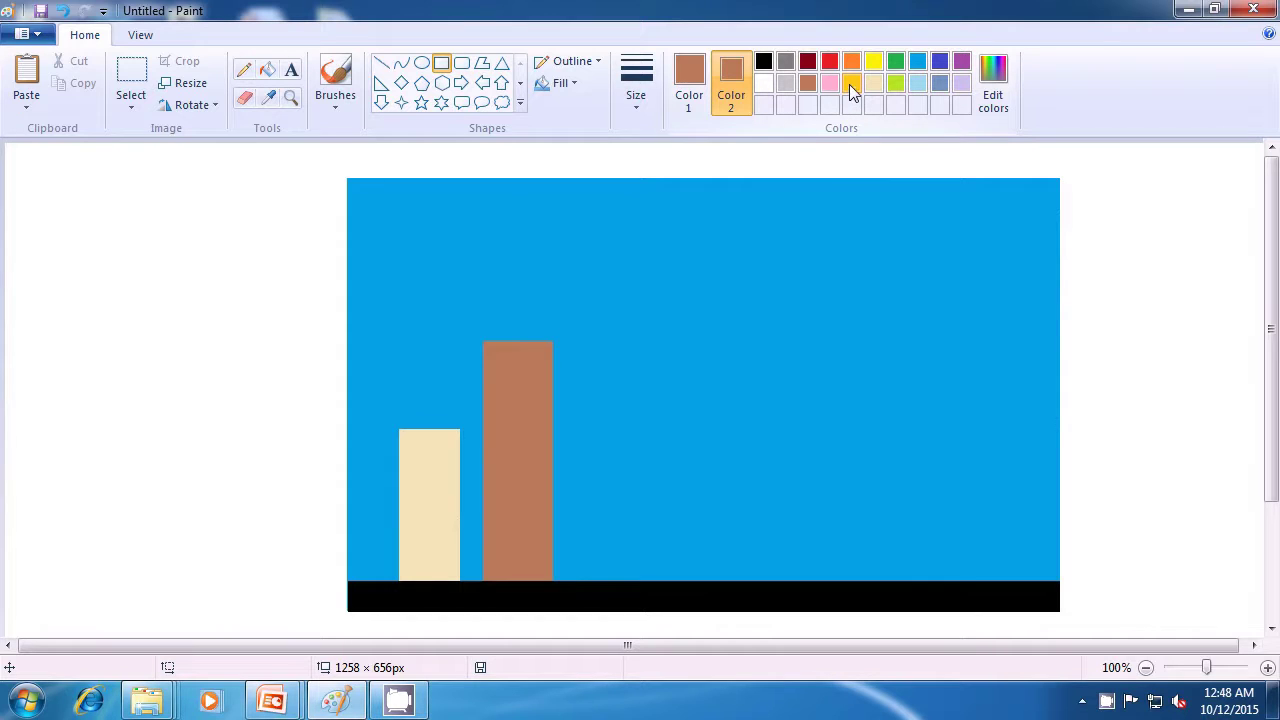
# Step: Draw a low, wide solid building with gold outline and fill to the right of the brown one, resting on the black strip
pyautogui.click(850, 85)
pyautogui.click(690, 88)
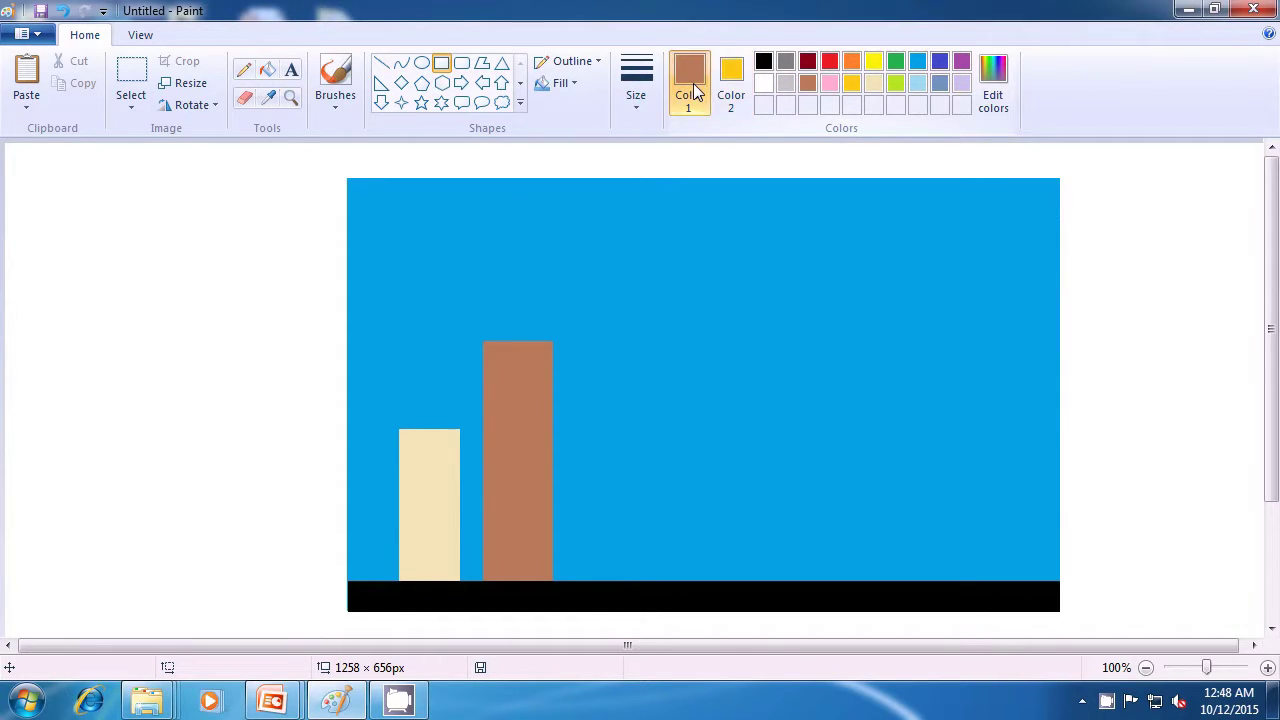
pyautogui.click(850, 85)
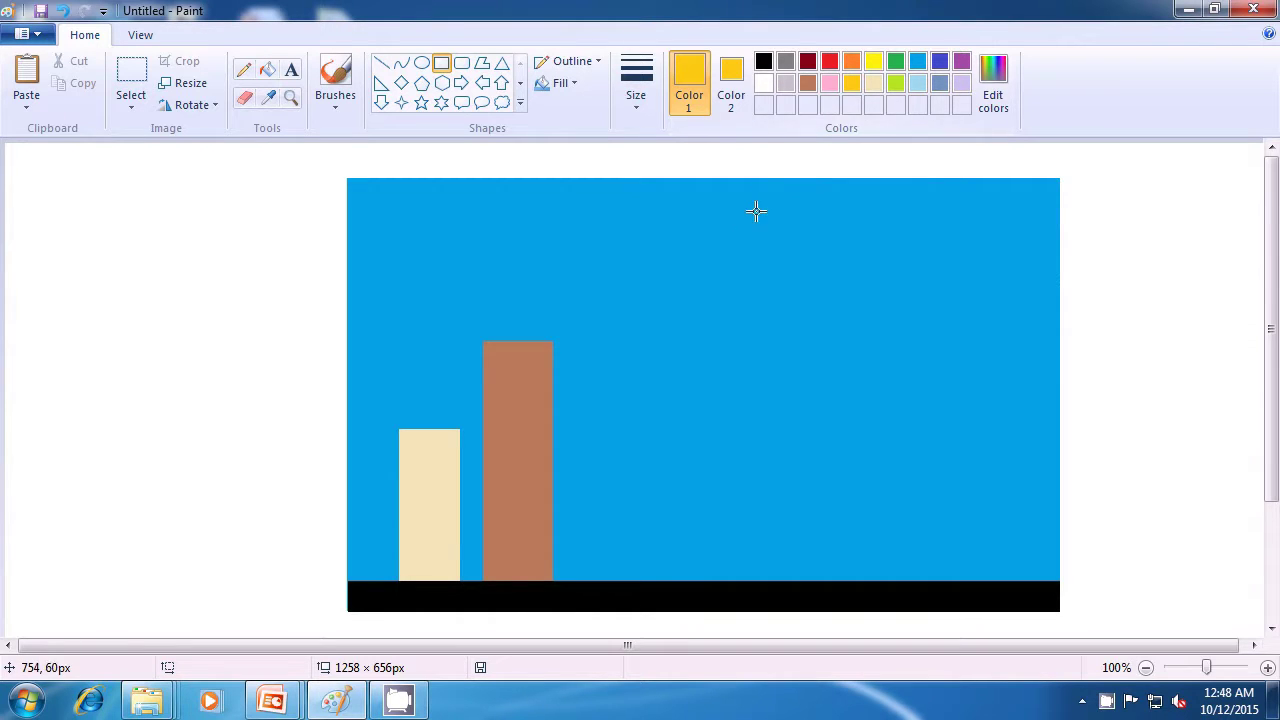
pyautogui.moveTo(578, 468); pyautogui.dragTo(673, 579)
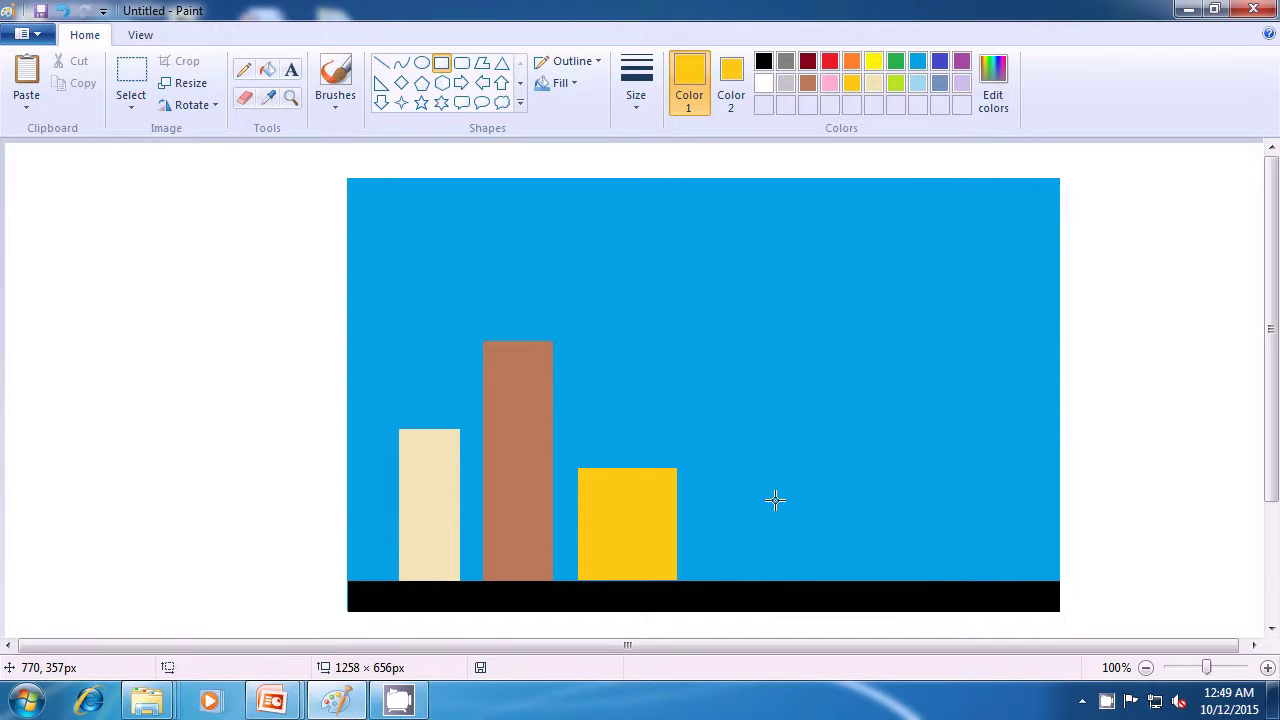
# Step: Draw a very tall solid cream building in the right part of the scene, reaching from near the sky's upper edge to the black strip
pyautogui.click(877, 80)
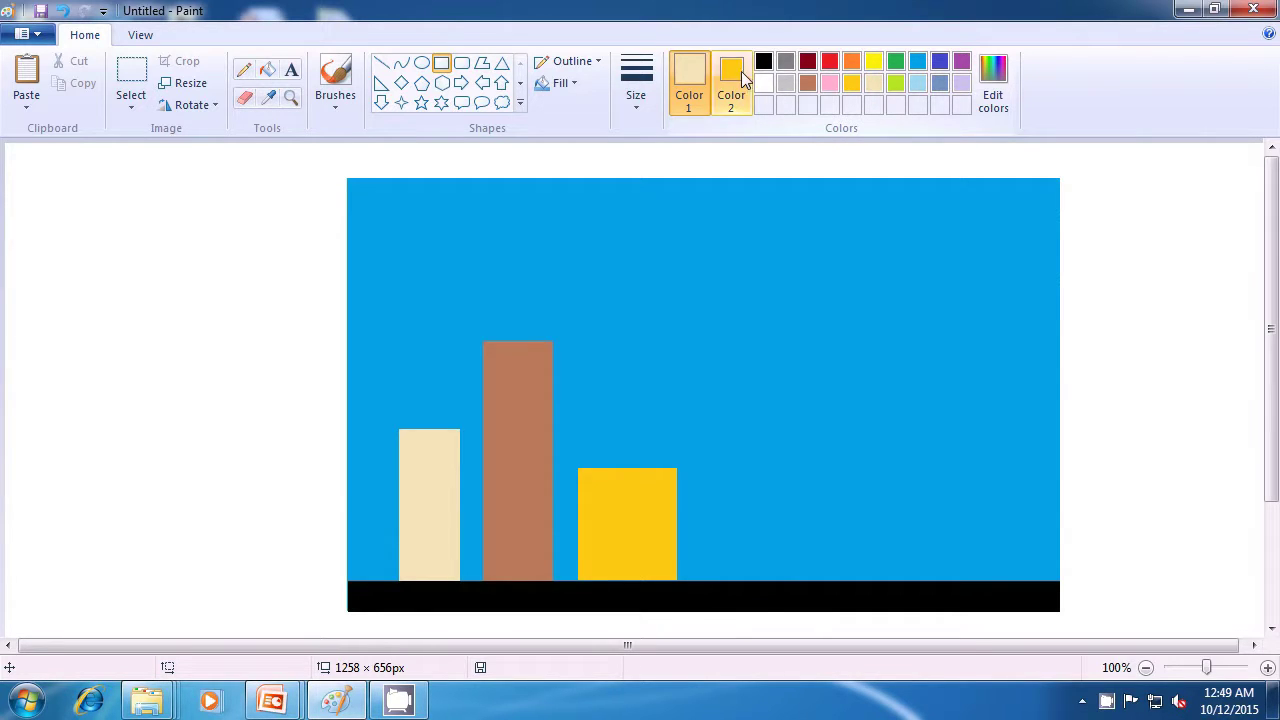
pyautogui.click(731, 85)
pyautogui.click(874, 84)
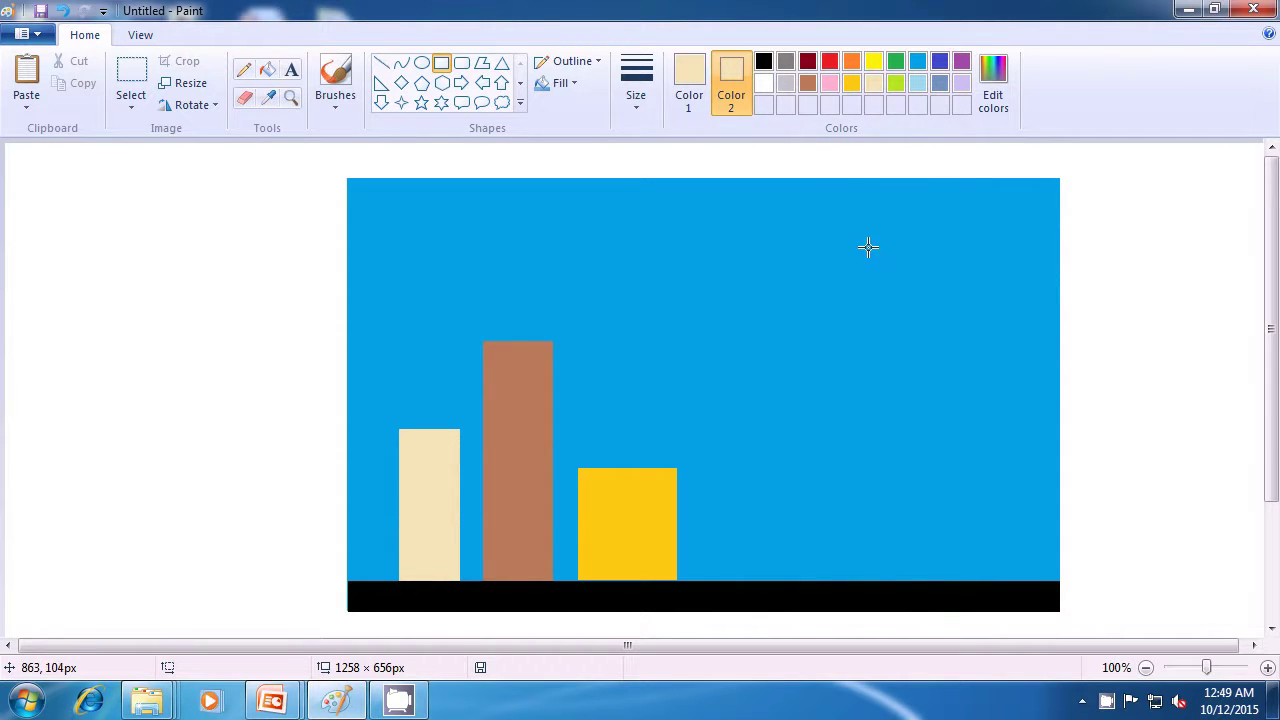
pyautogui.moveTo(873, 229); pyautogui.dragTo(941, 577)
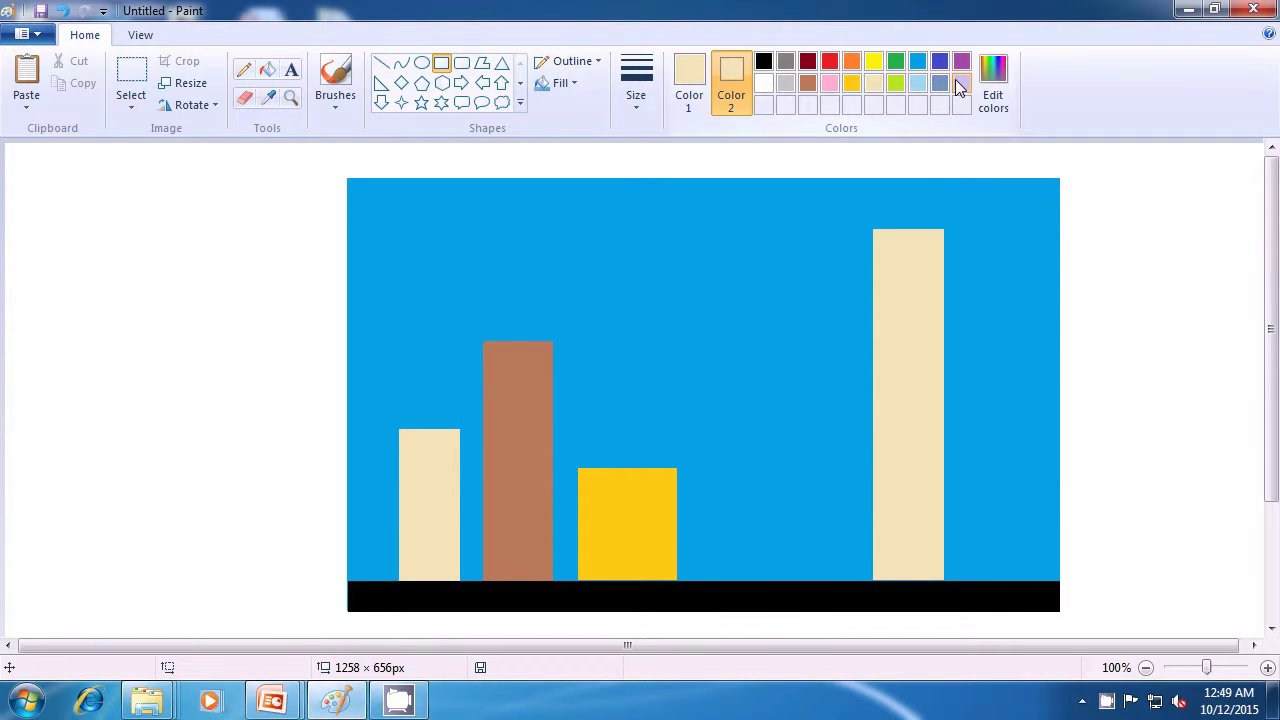
# Step: Draw a tall solid lavender building against the right edge of the blue background, down to the black strip
pyautogui.click(958, 86)
pyautogui.click(688, 88)
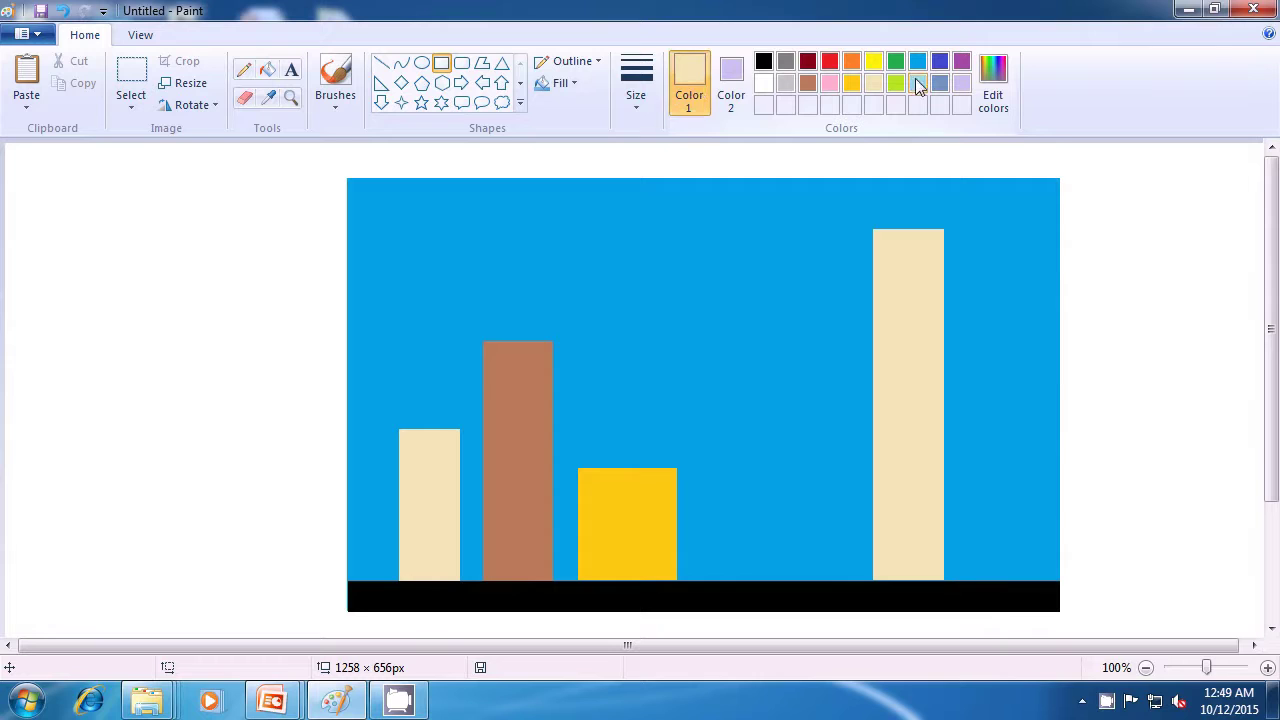
pyautogui.click(961, 84)
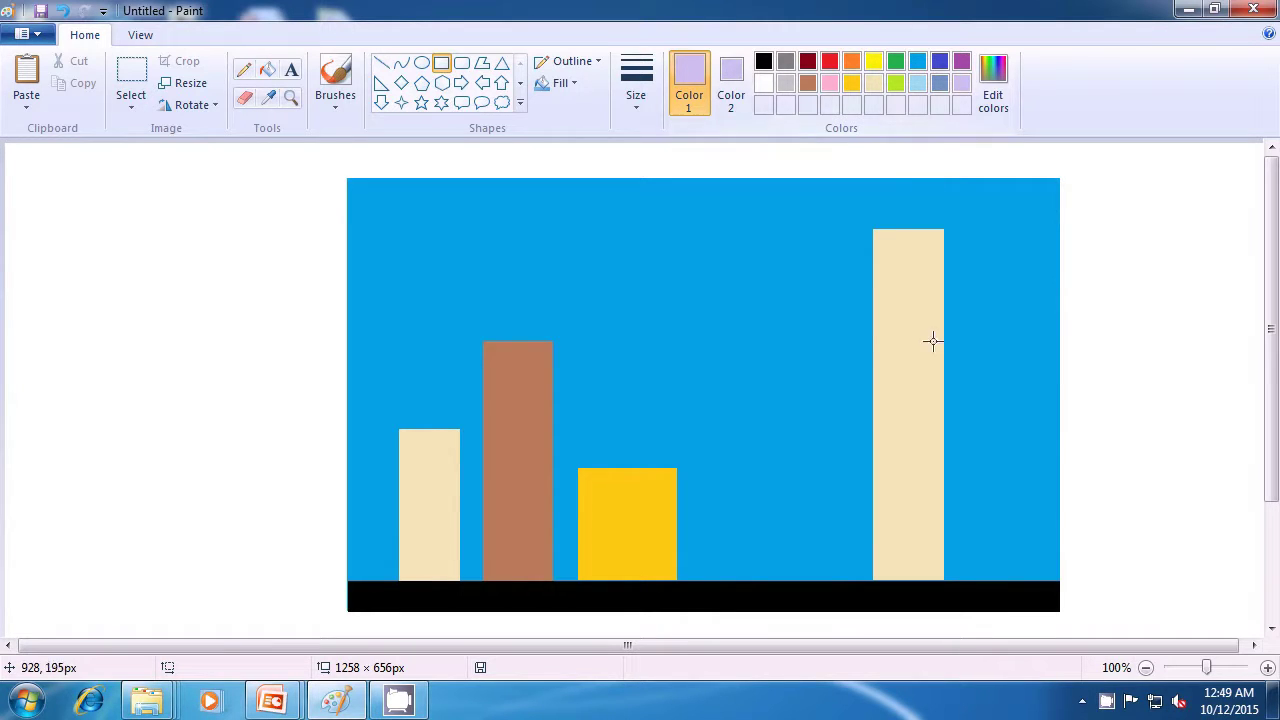
pyautogui.moveTo(987, 279); pyautogui.dragTo(1058, 578)
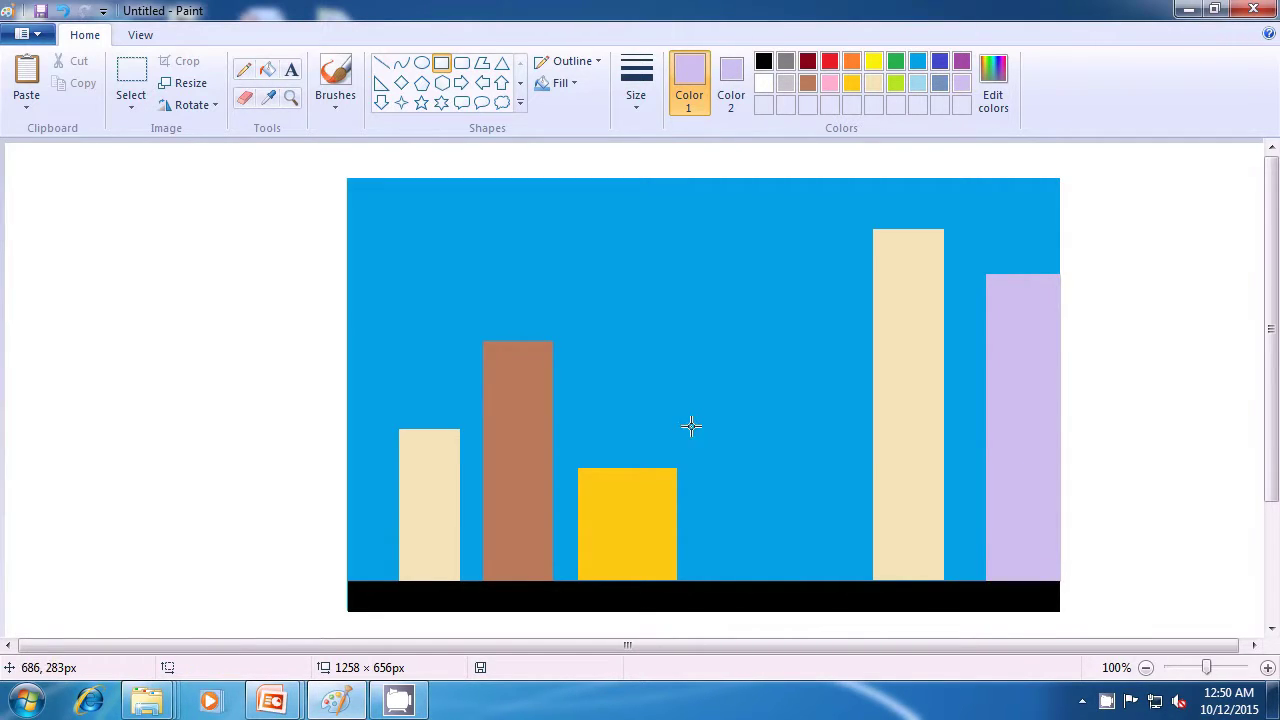
# Step: Draw two thin lavender posts between the gold and tall cream buildings, about 3 × 153 px and 5 × 161 px
pyautogui.moveTo(691, 426); pyautogui.dragTo(693, 578)
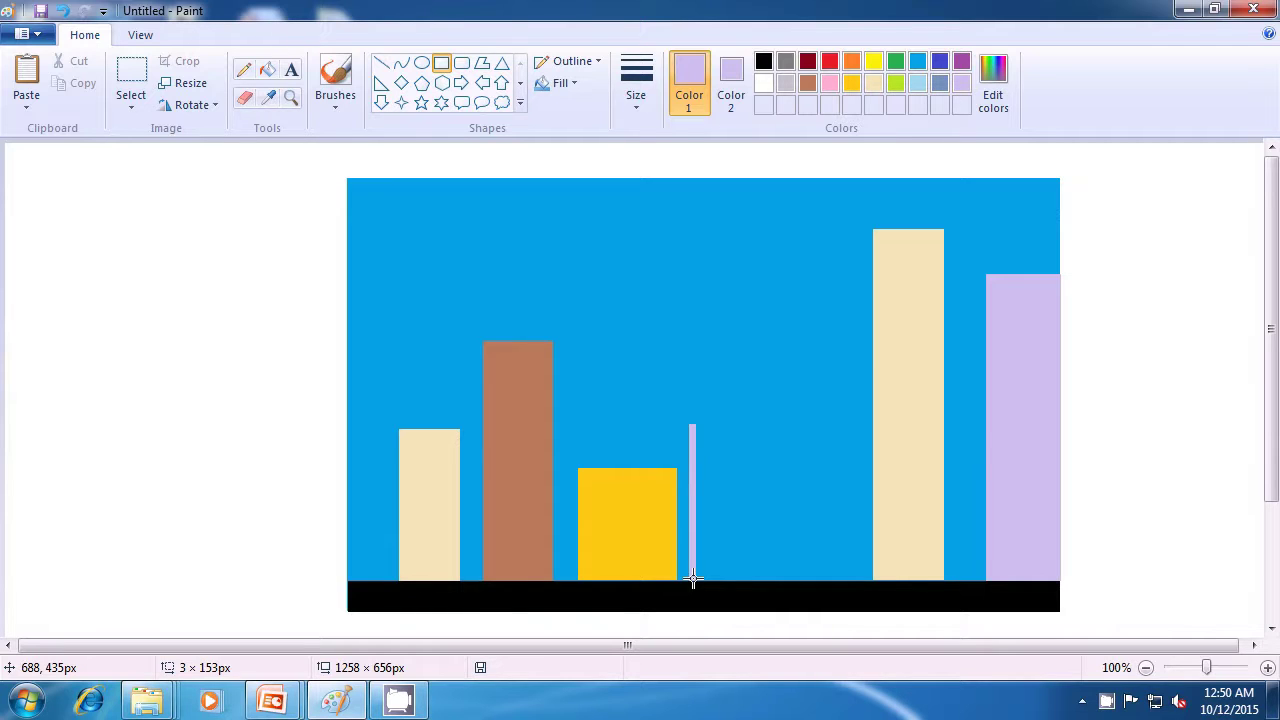
pyautogui.moveTo(693, 578); pyautogui.dragTo(693, 578)
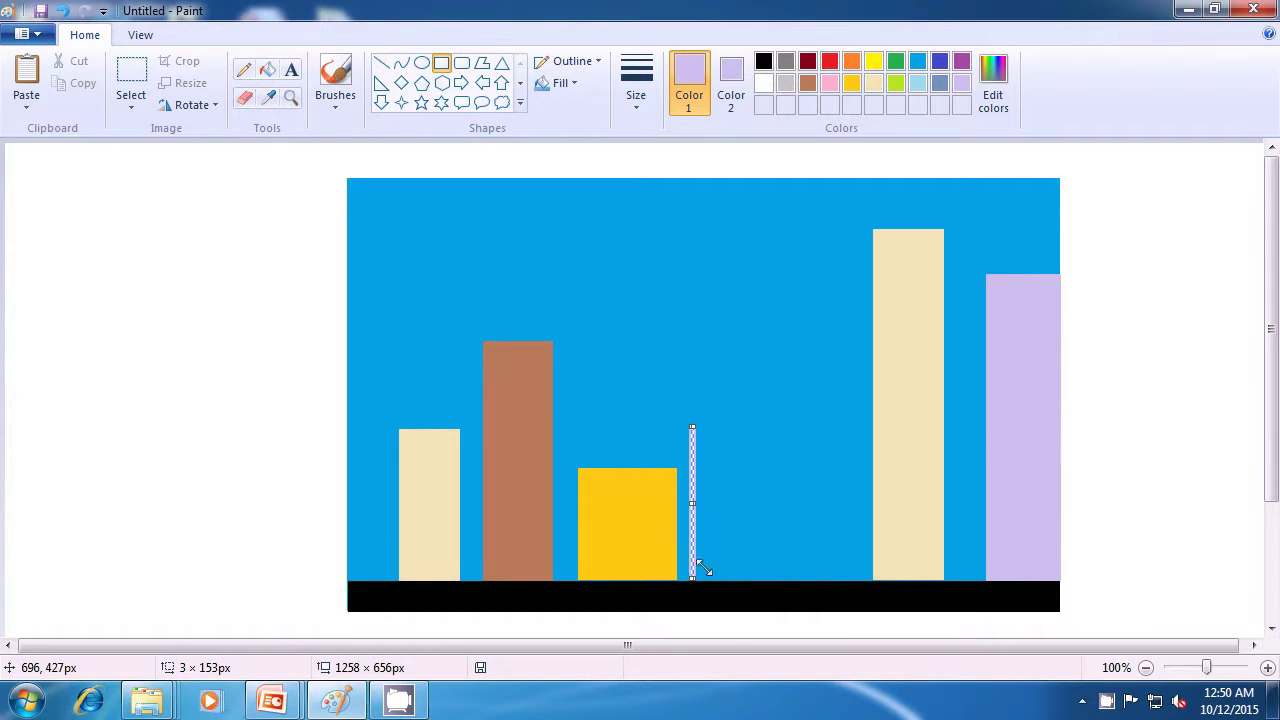
pyautogui.click(746, 540)
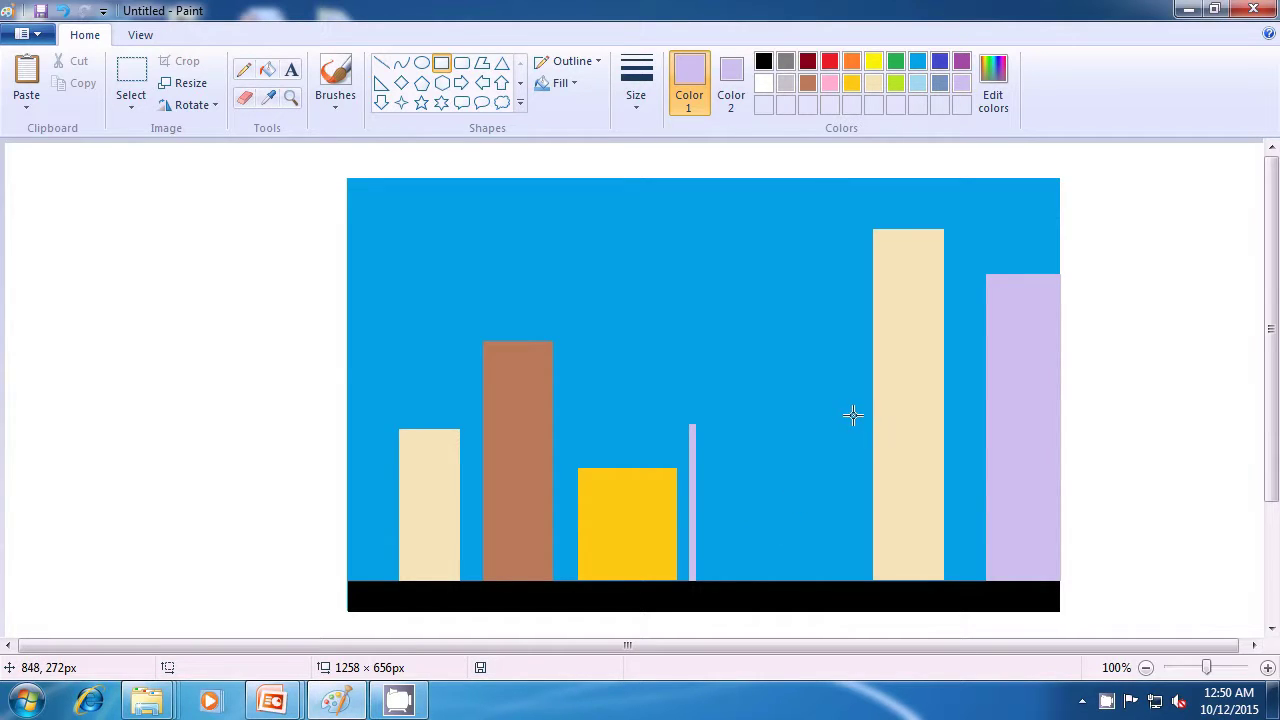
pyautogui.moveTo(853, 418); pyautogui.dragTo(856, 580)
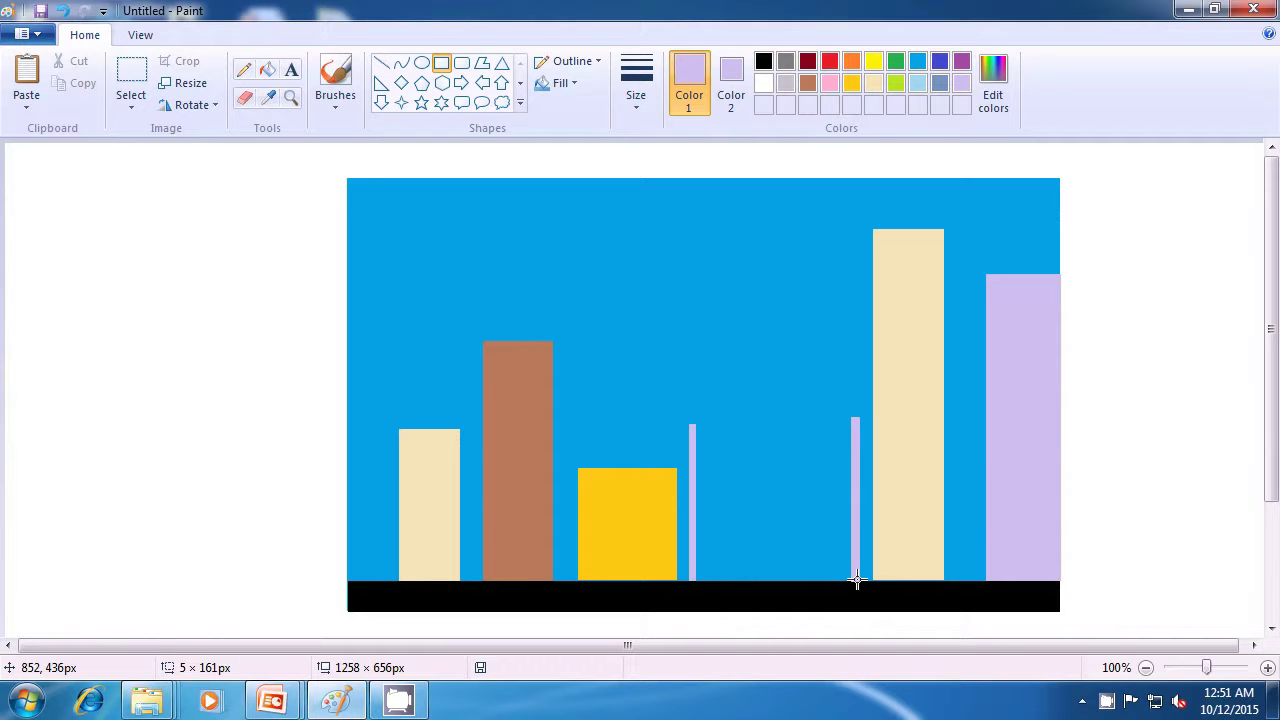
pyautogui.moveTo(856, 580); pyautogui.dragTo(856, 580)
pyautogui.click(1086, 466)
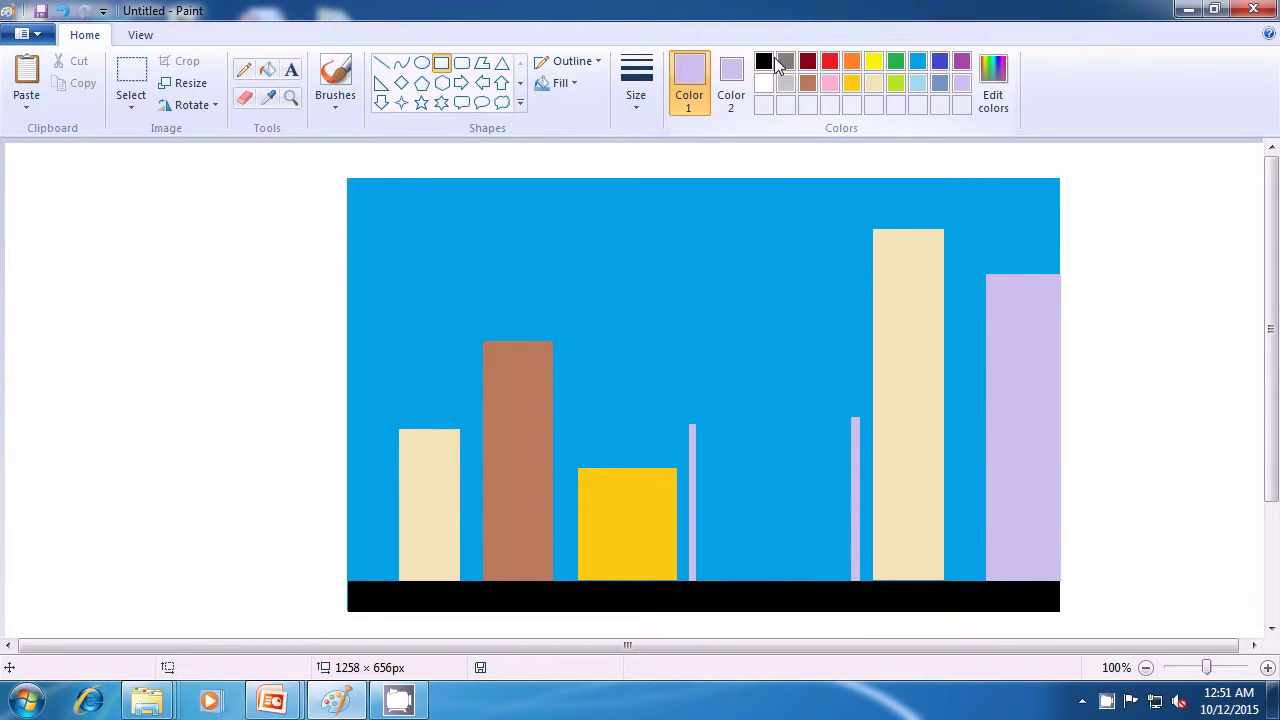
# Step: Draw solid black windows on the small cream building: two near its top, about 11 × 18 px each, and a larger one below
pyautogui.click(763, 62)
pyautogui.click(731, 85)
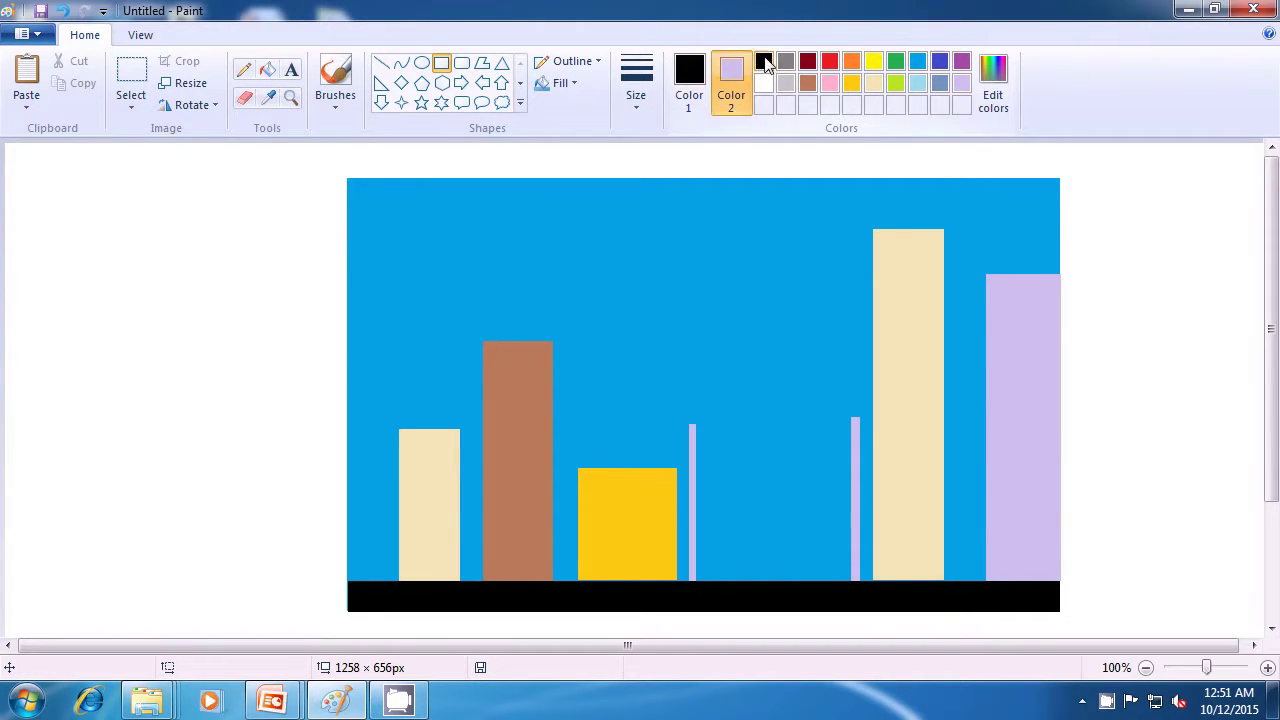
pyautogui.click(763, 62)
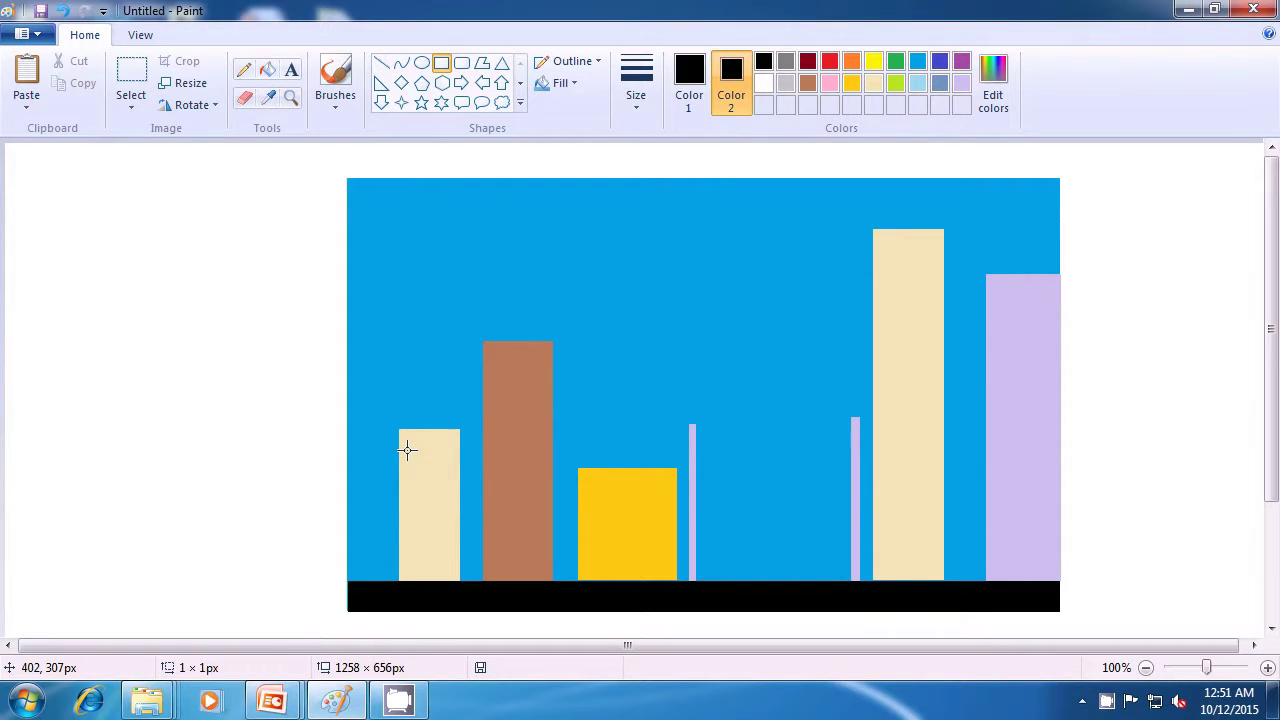
pyautogui.moveTo(406, 450); pyautogui.dragTo(414, 466)
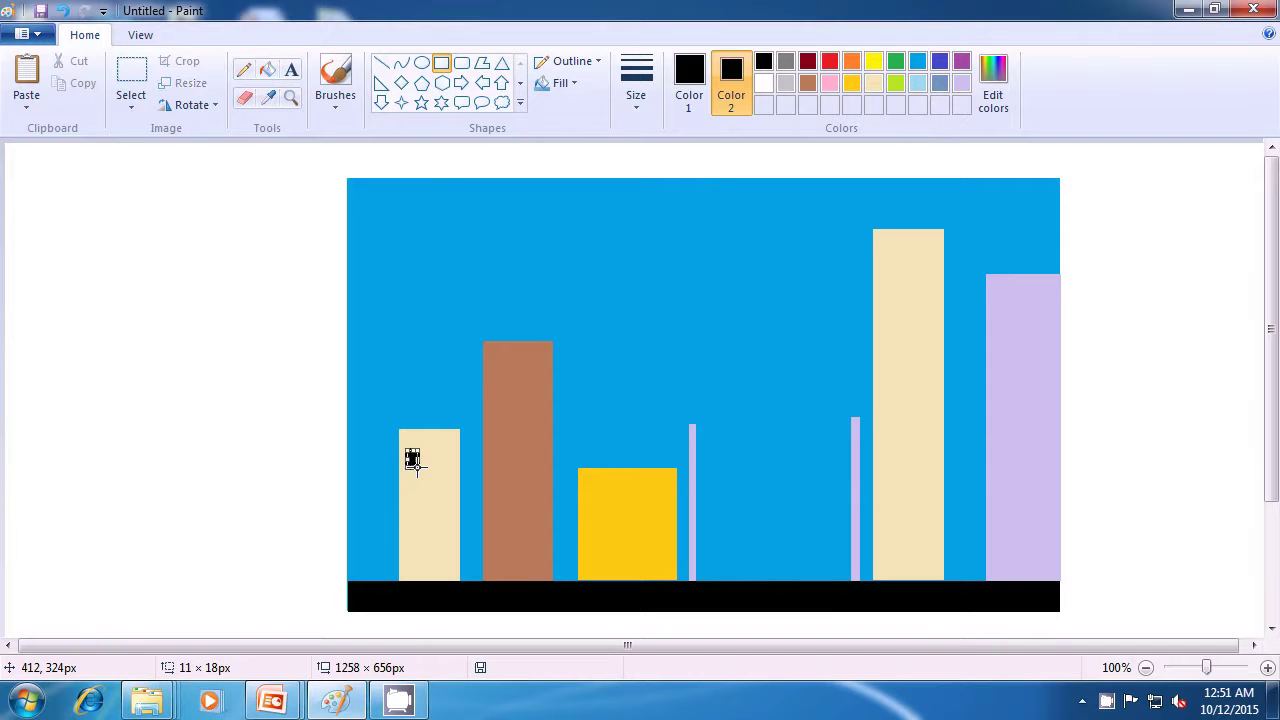
pyautogui.click(579, 440)
pyautogui.moveTo(437, 451); pyautogui.dragTo(447, 467)
pyautogui.click(604, 403)
pyautogui.moveTo(415, 492); pyautogui.dragTo(432, 506)
pyautogui.click(606, 431)
# Step: Draw two narrow black upright strips about 7 × 45 px at the base of the small cream building, down to the black strip
pyautogui.moveTo(403, 537); pyautogui.dragTo(409, 577)
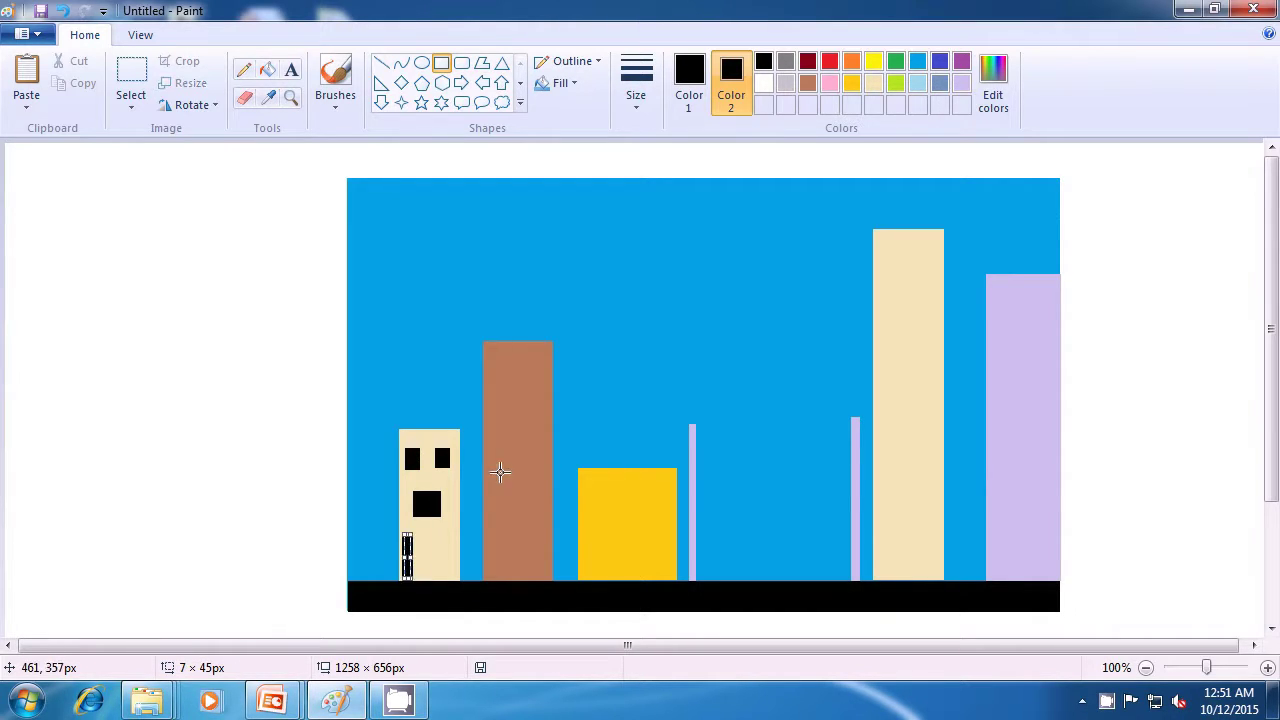
pyautogui.click(591, 409)
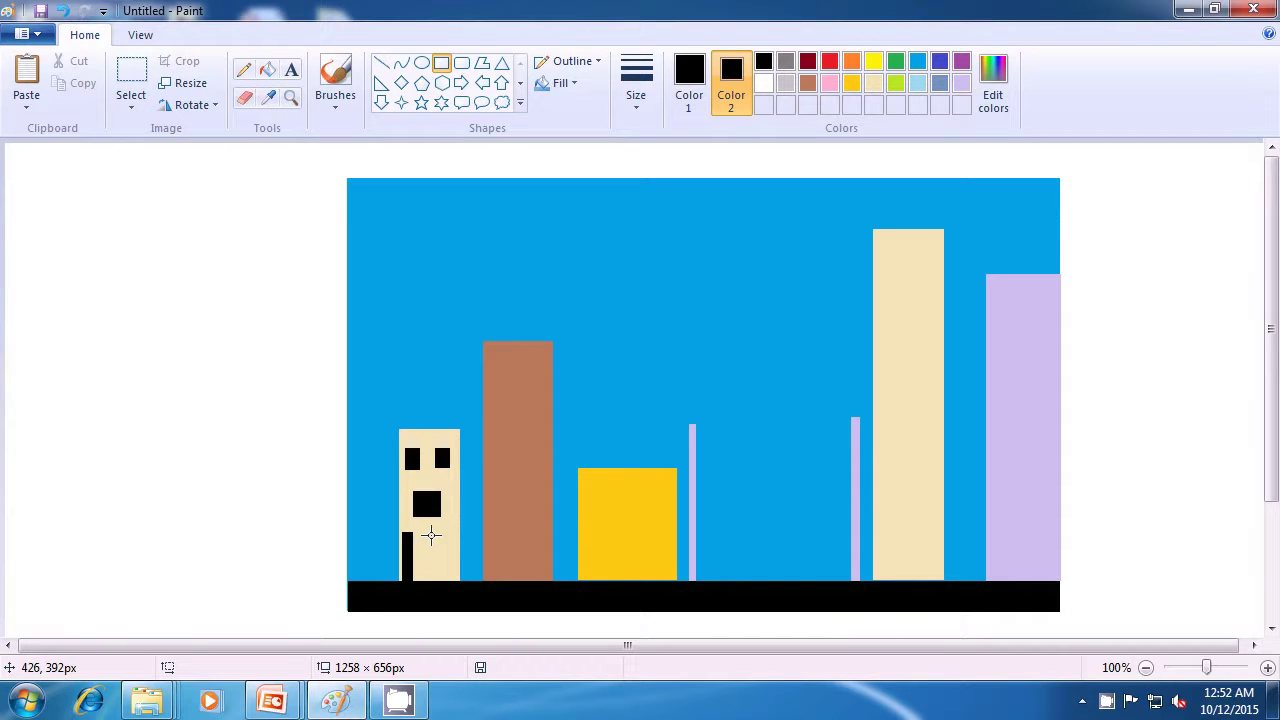
pyautogui.moveTo(438, 534); pyautogui.dragTo(447, 578)
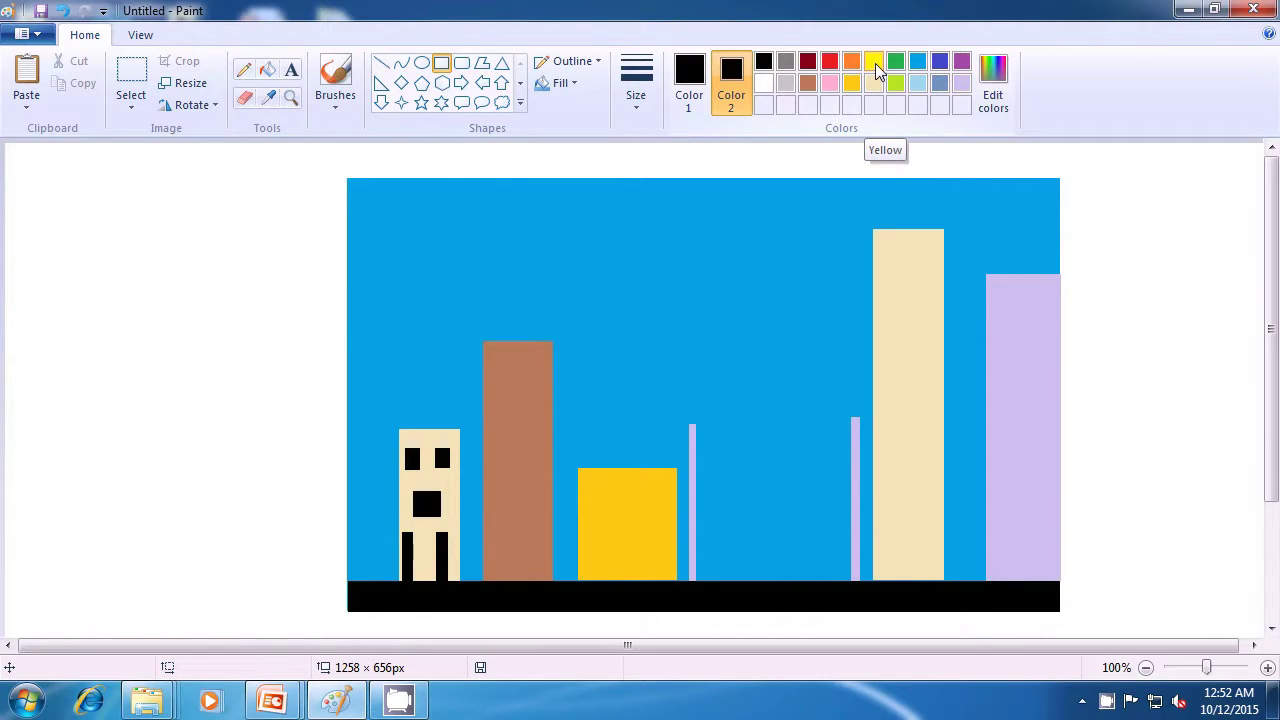
# Step: Draw four short horizontal bars with yellow outline and fill, one below another, along the left side of the brown building as windows
pyautogui.click(875, 63)
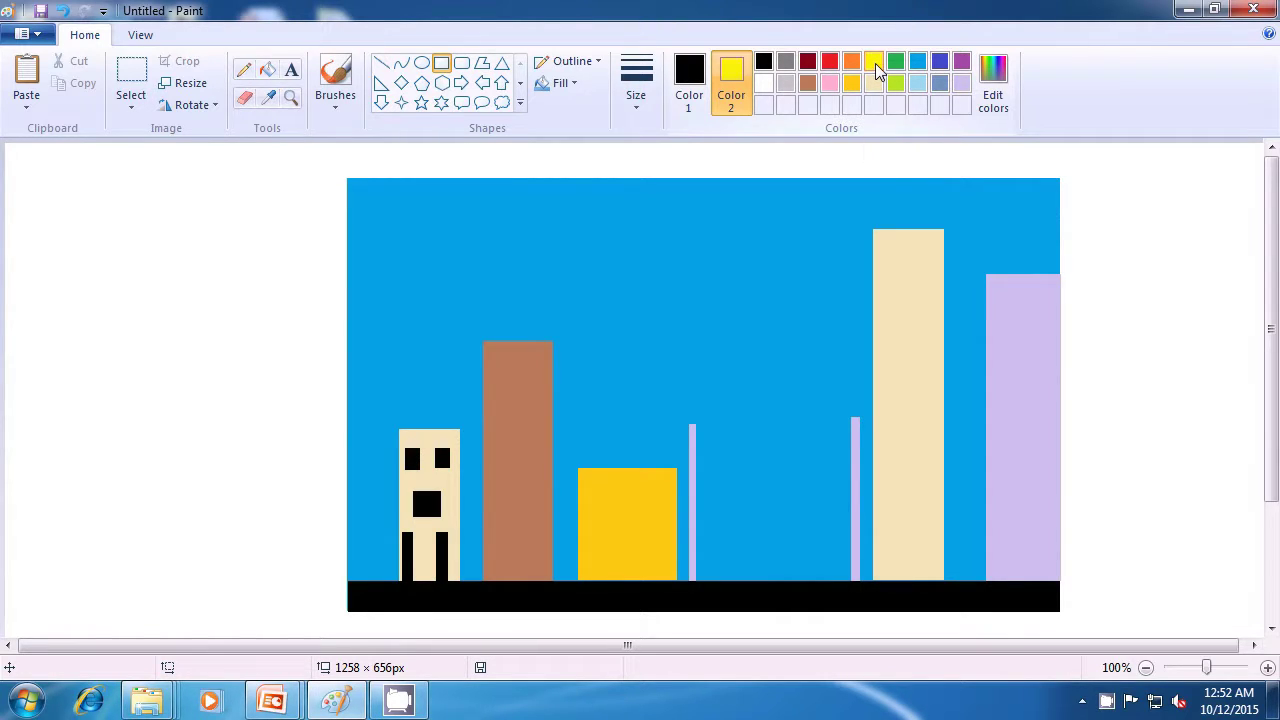
pyautogui.click(694, 93)
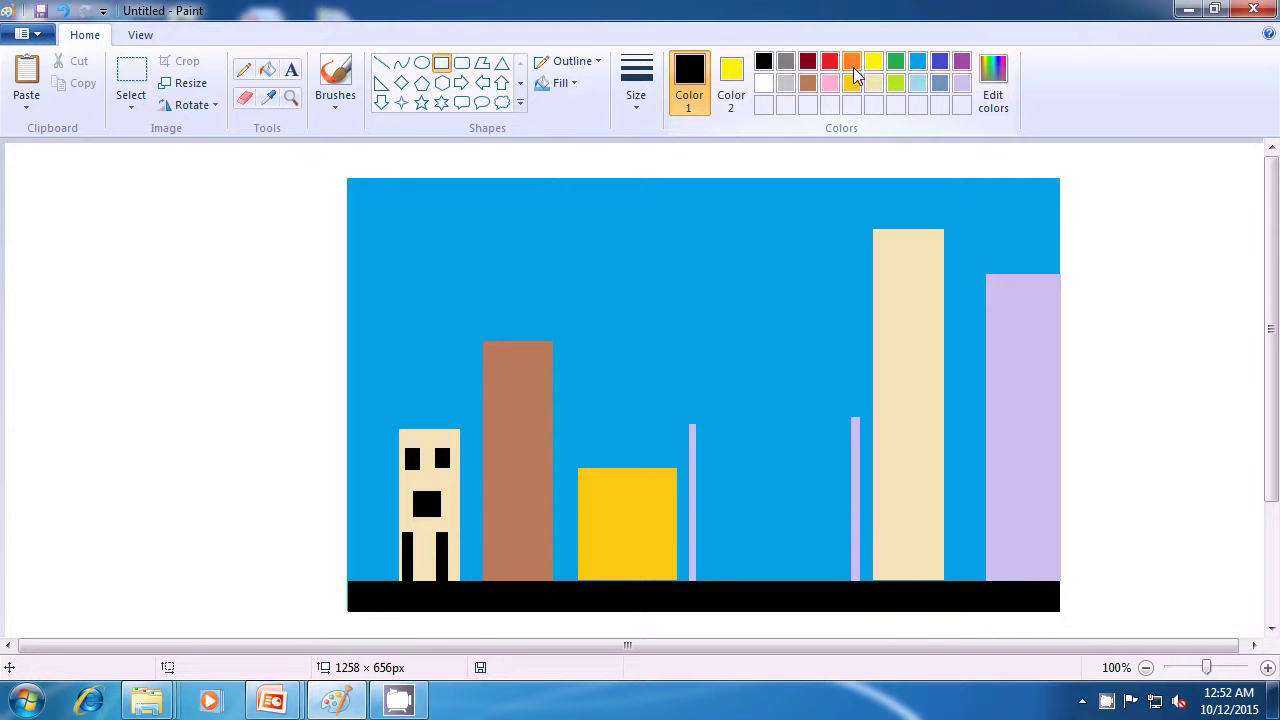
pyautogui.click(874, 64)
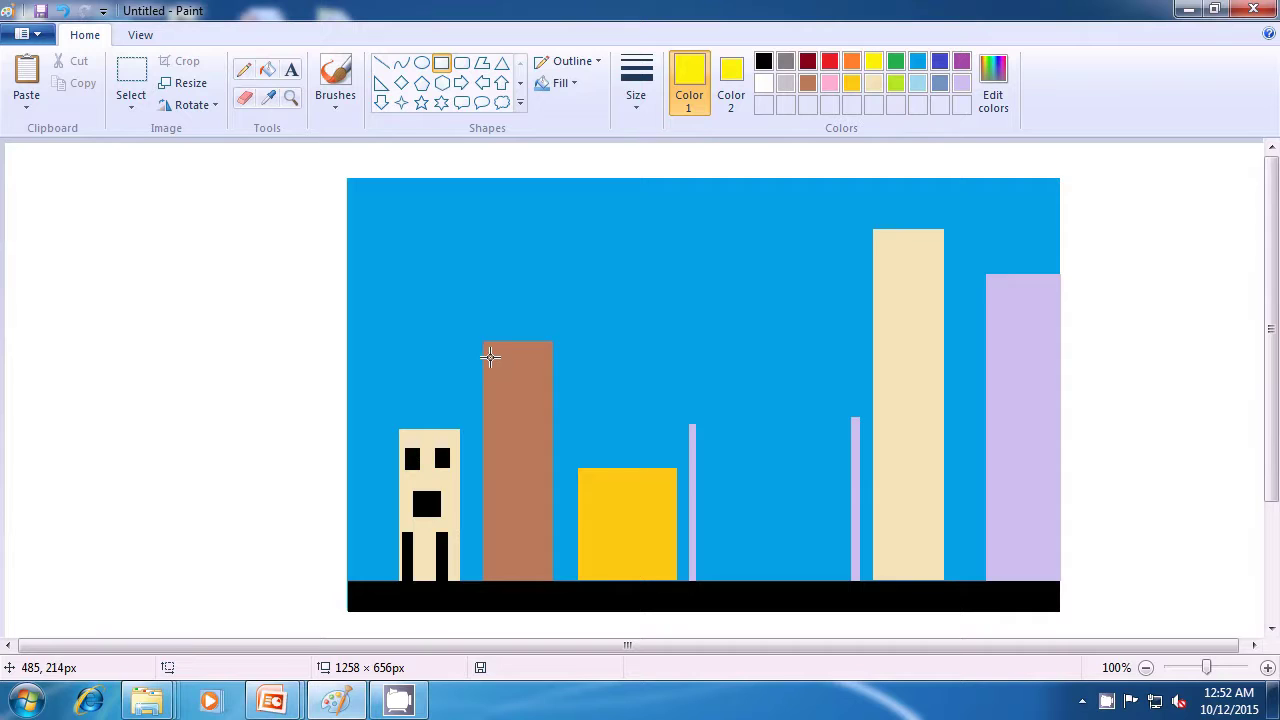
pyautogui.moveTo(490, 358); pyautogui.dragTo(516, 367)
pyautogui.moveTo(484, 394); pyautogui.dragTo(502, 430)
pyautogui.click(600, 404)
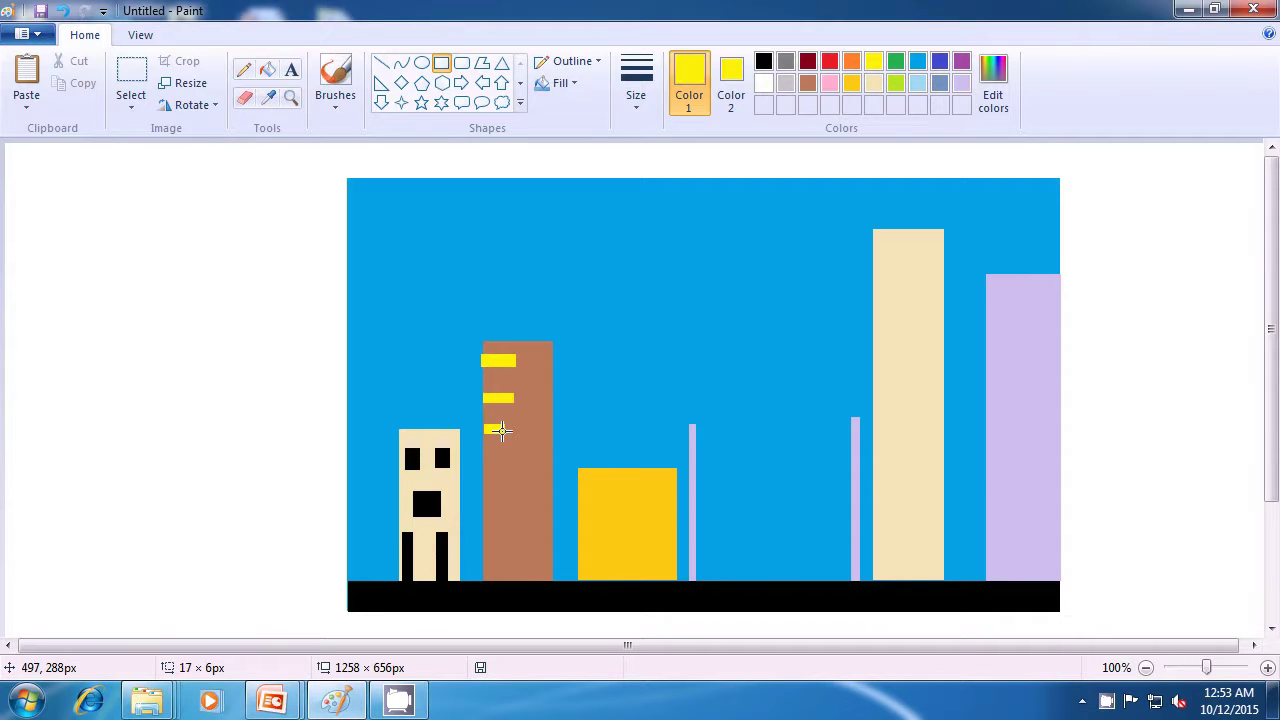
pyautogui.moveTo(502, 430); pyautogui.dragTo(479, 468)
pyautogui.click(586, 414)
pyautogui.click(614, 415)
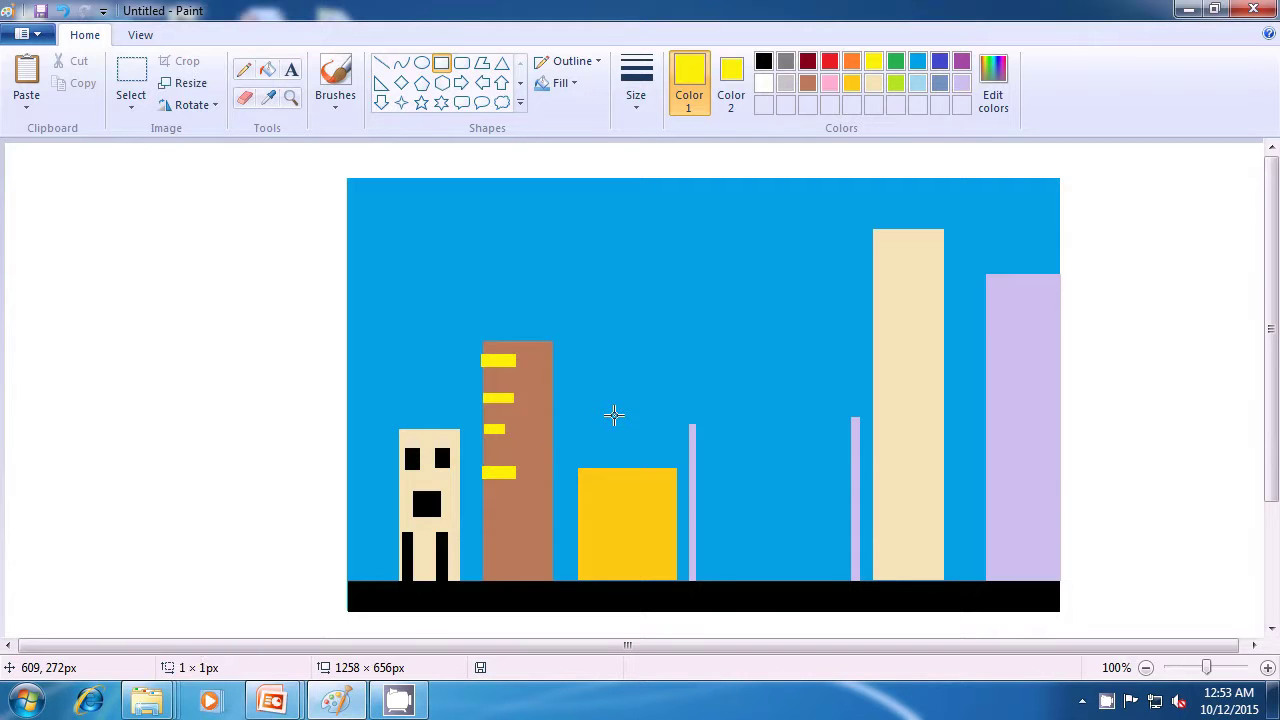
# Step: Add a narrow yellow upright strip about 7 × 80 px at the brown building's base and a 9 × 18 px yellow window beside it
pyautogui.moveTo(497, 497); pyautogui.dragTo(505, 577)
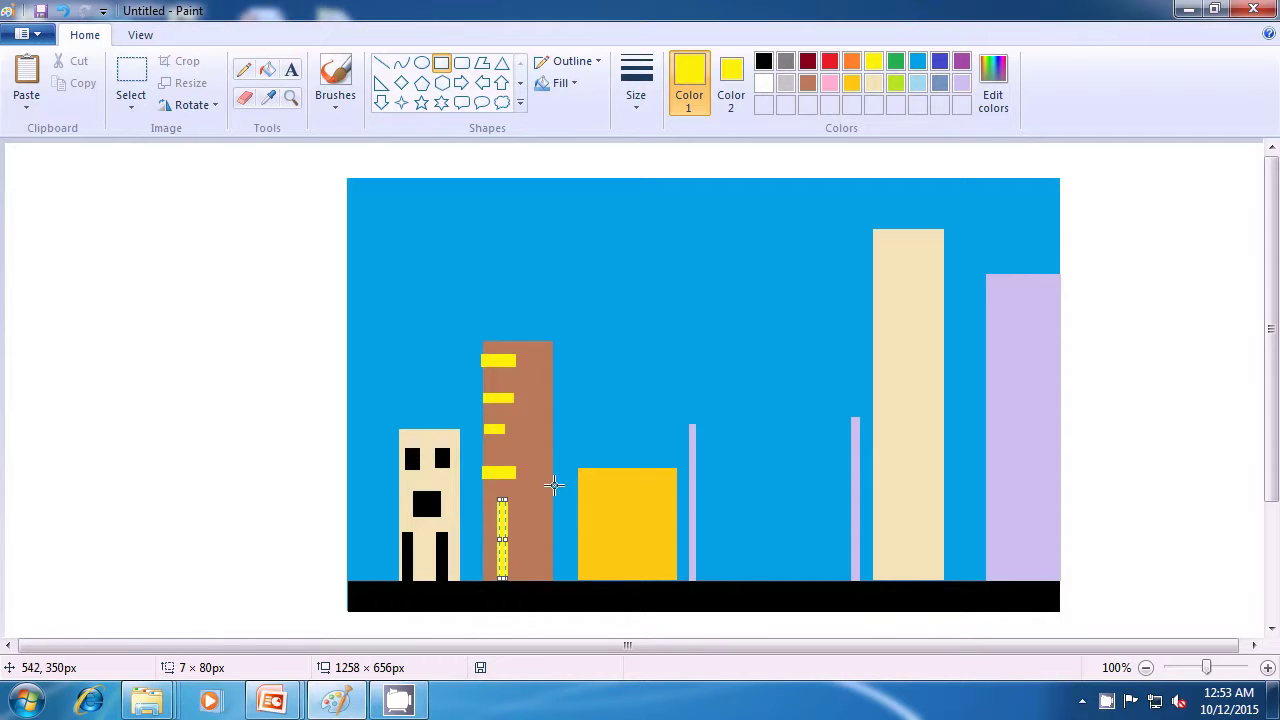
pyautogui.moveTo(529, 483); pyautogui.dragTo(537, 500)
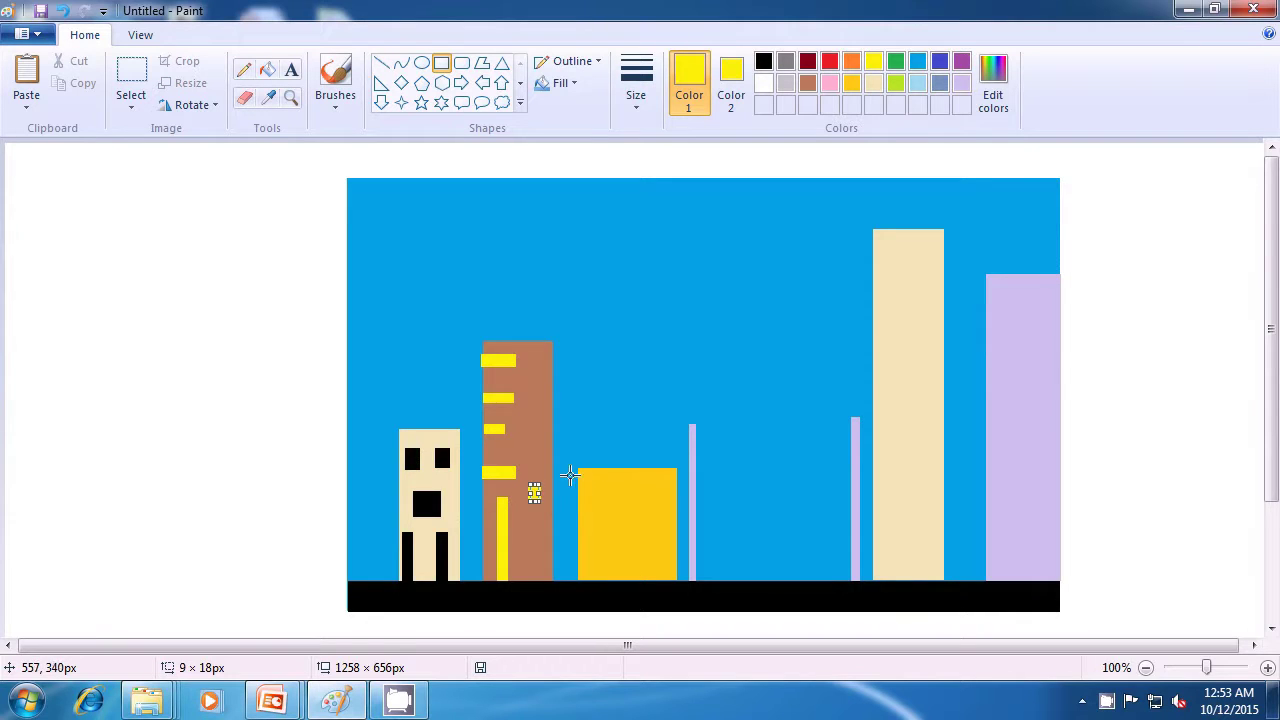
pyautogui.click(601, 432)
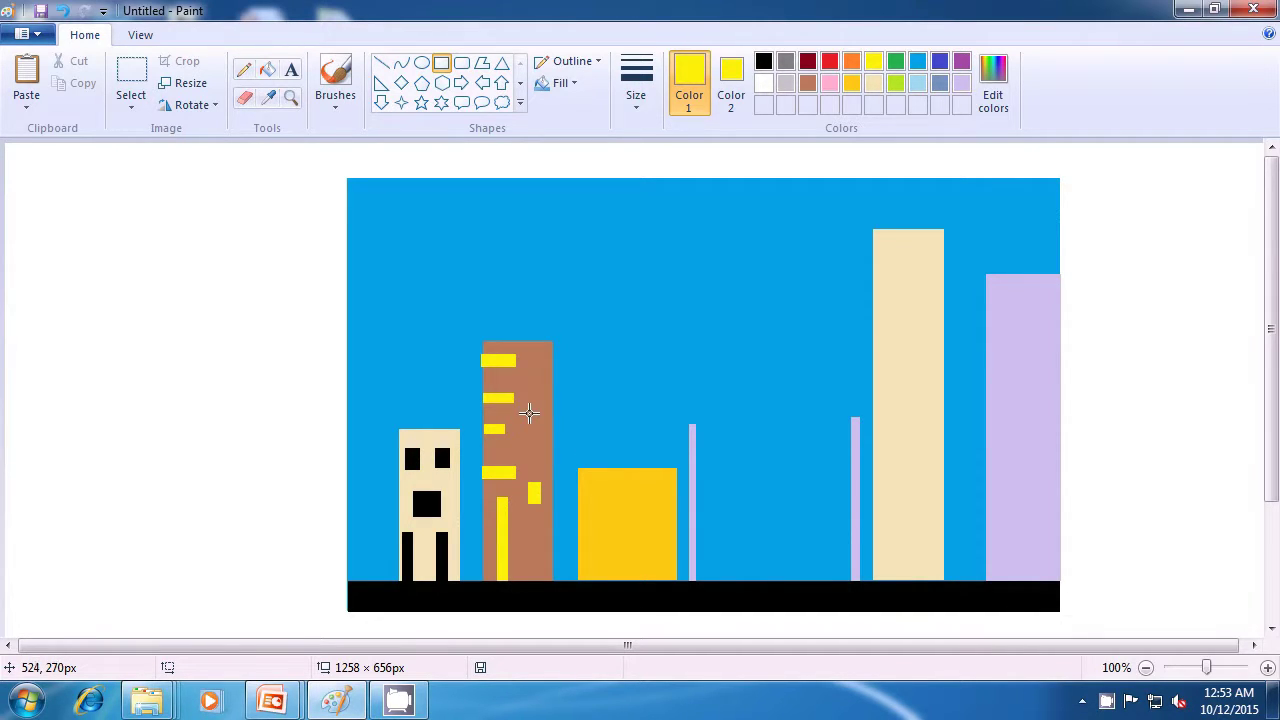
# Step: Add two small yellow upright windows along the brown building's right side, one about 7 × 18 px mid-height and one near its top
pyautogui.moveTo(529, 410); pyautogui.dragTo(534, 428)
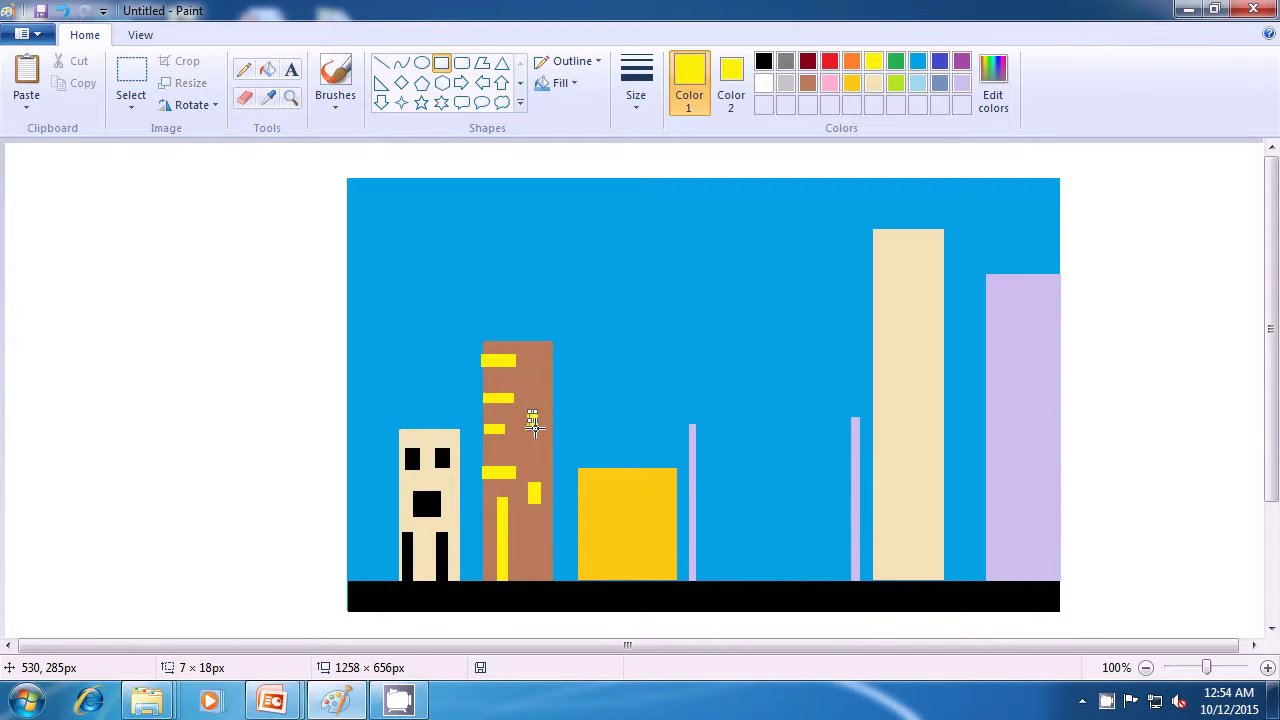
pyautogui.click(598, 408)
pyautogui.moveTo(535, 349); pyautogui.dragTo(542, 363)
pyautogui.click(636, 364)
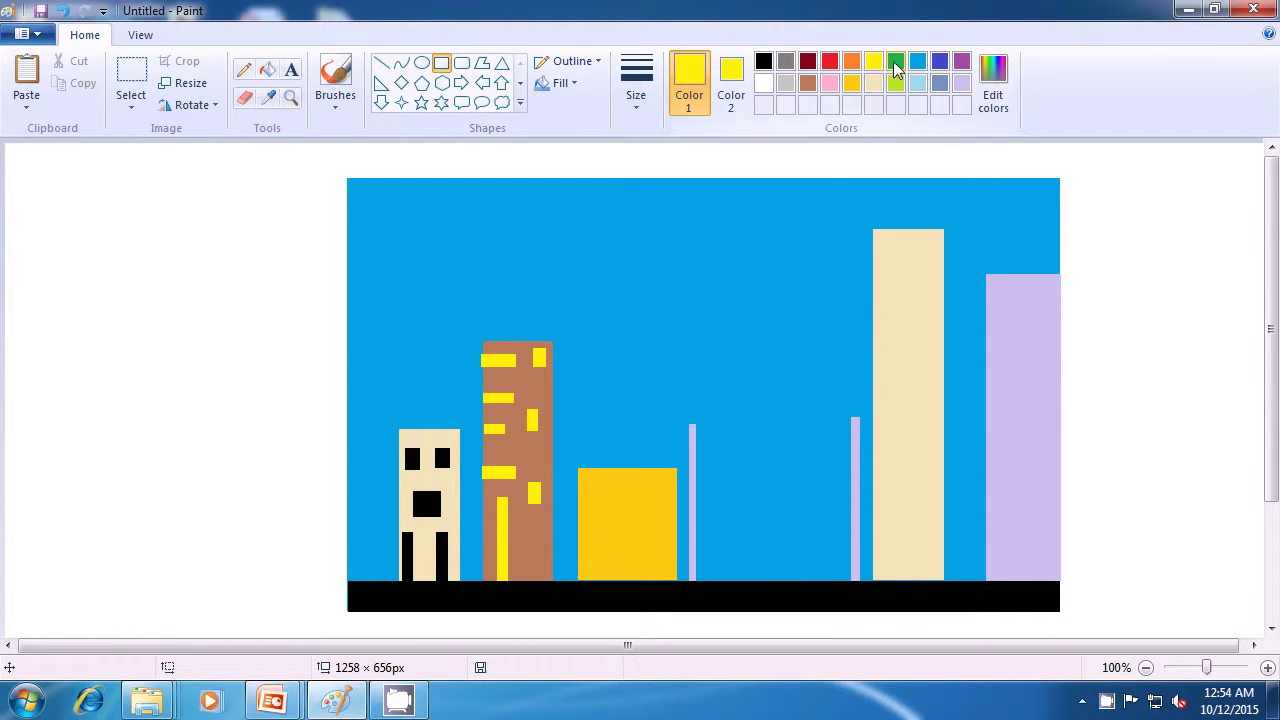
# Step: Draw a row of three windows with green outline and fill across the top of the gold building, the first about 24 × 16 px
pyautogui.click(897, 66)
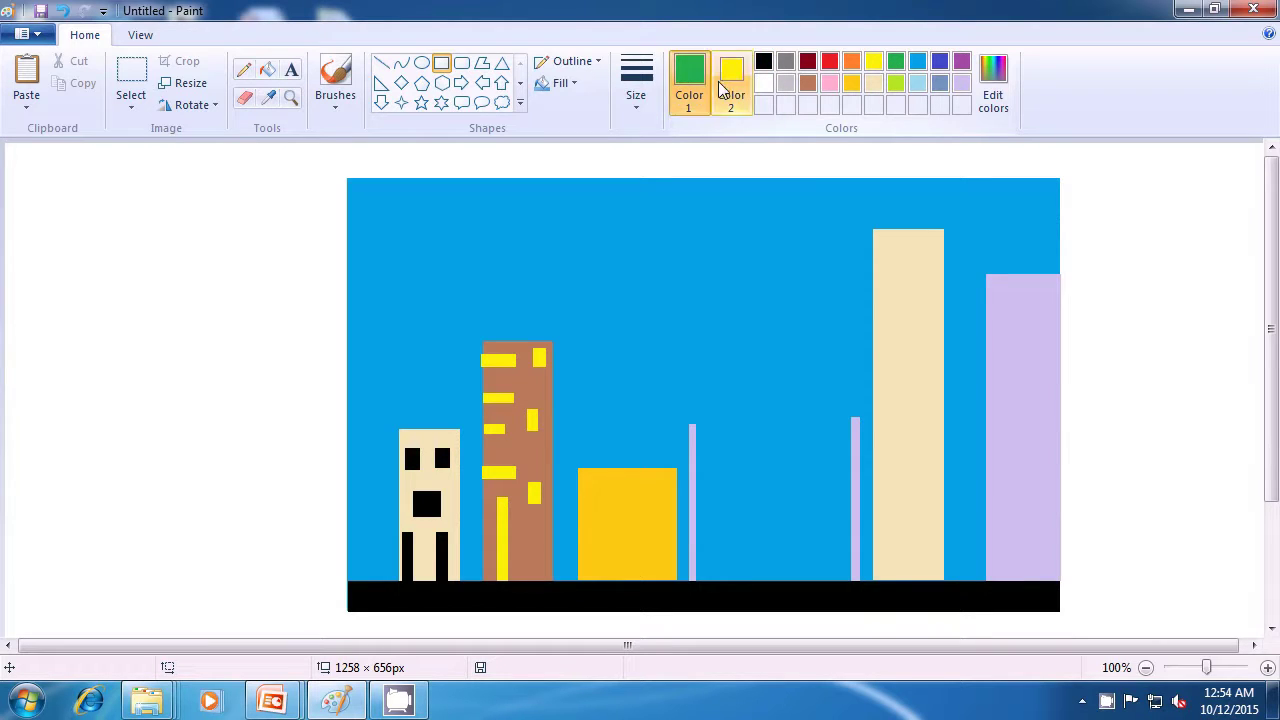
pyautogui.click(730, 88)
pyautogui.click(895, 63)
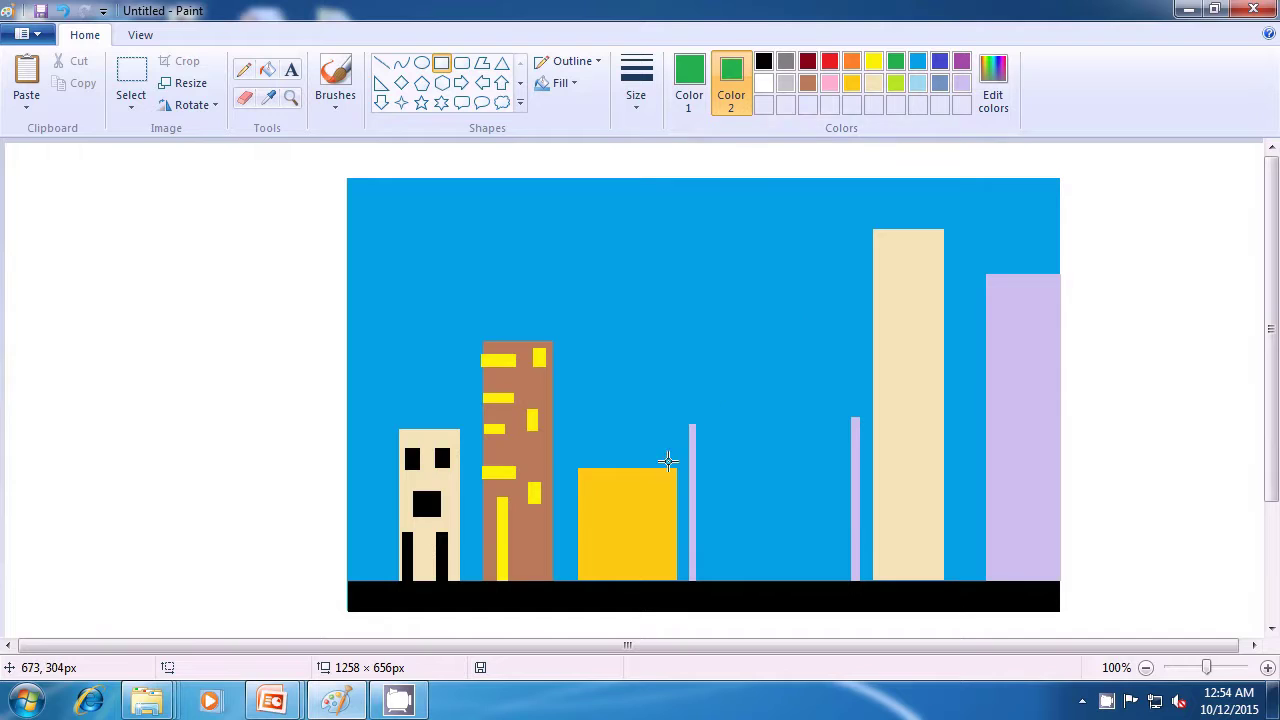
pyautogui.moveTo(588, 478); pyautogui.dragTo(612, 493)
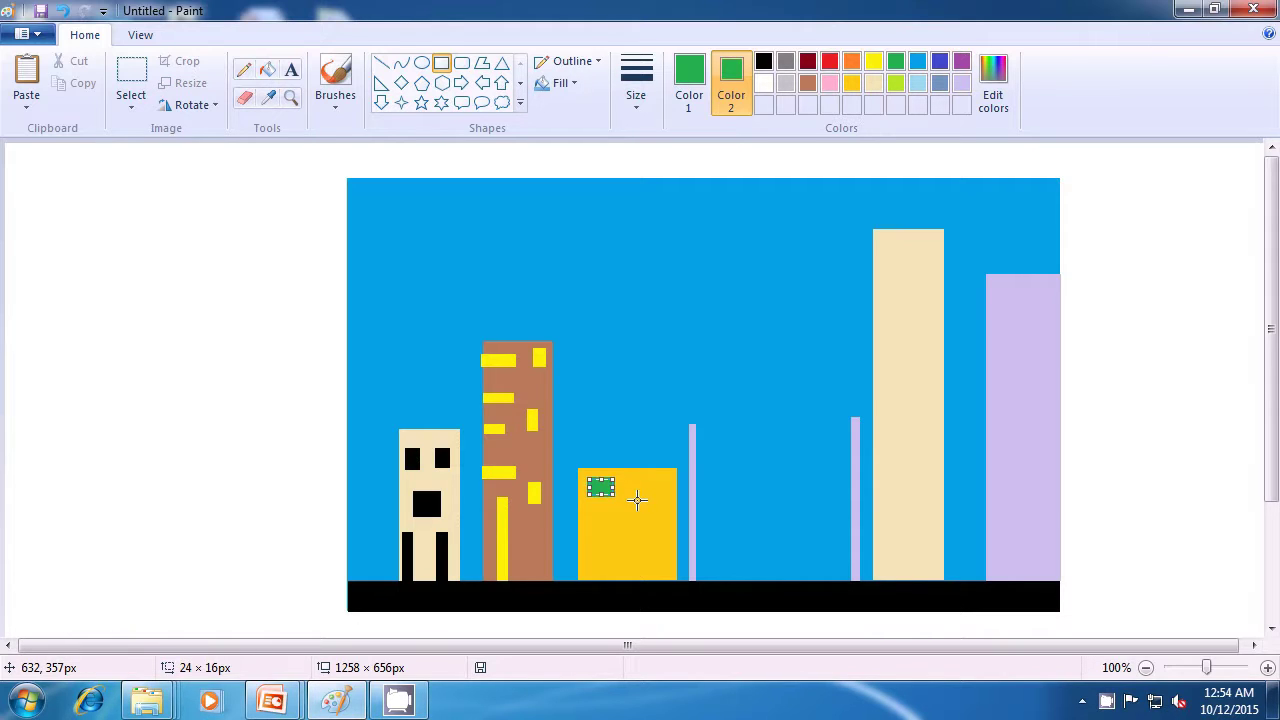
pyautogui.click(633, 487)
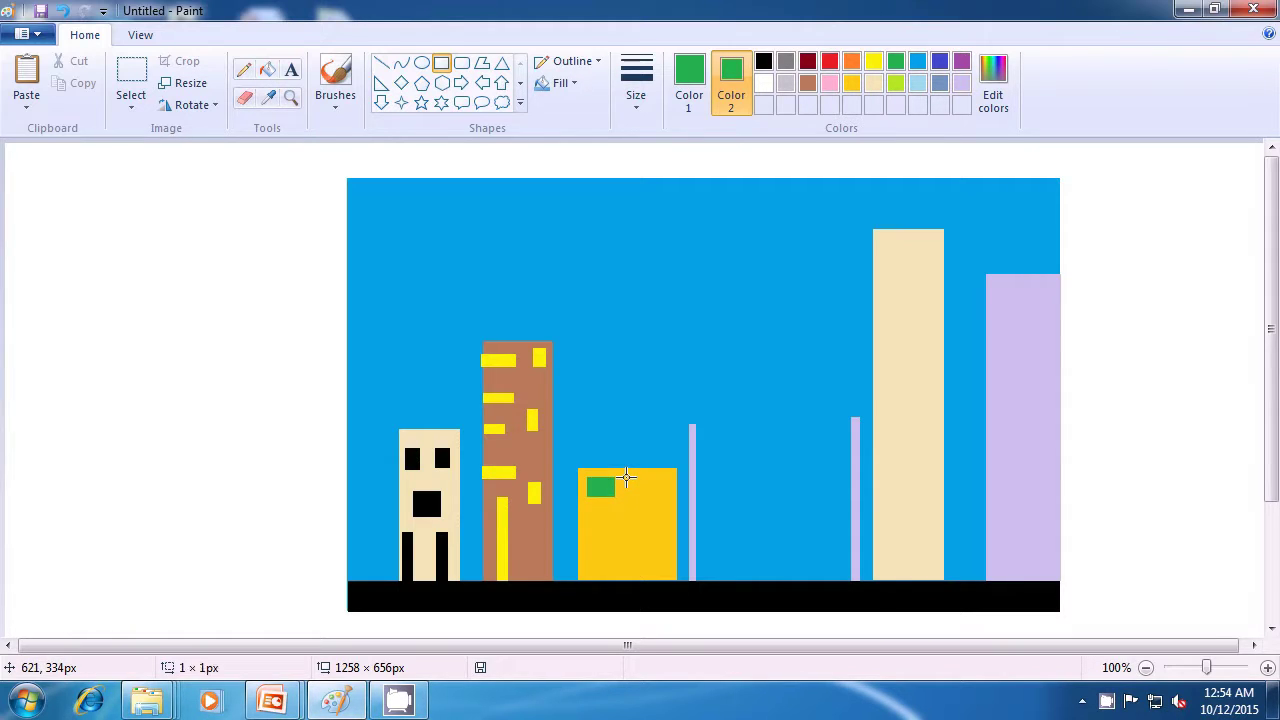
pyautogui.moveTo(626, 477); pyautogui.dragTo(669, 492)
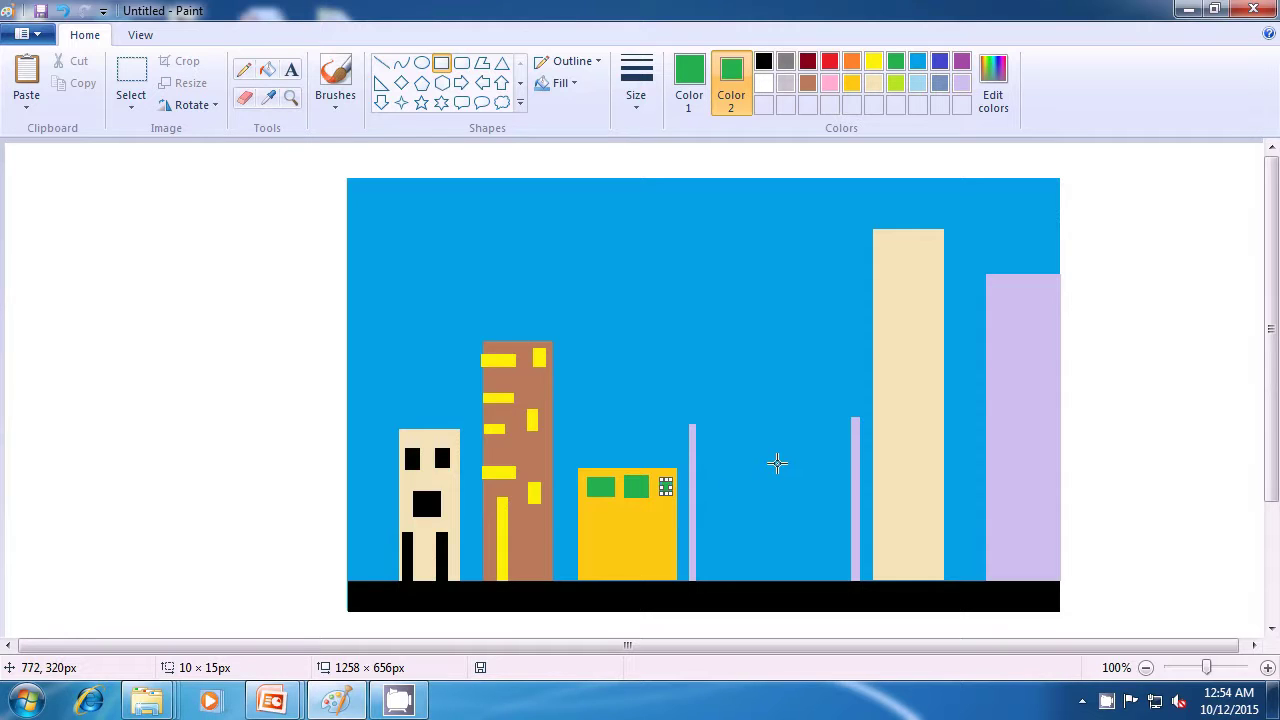
pyautogui.click(777, 462)
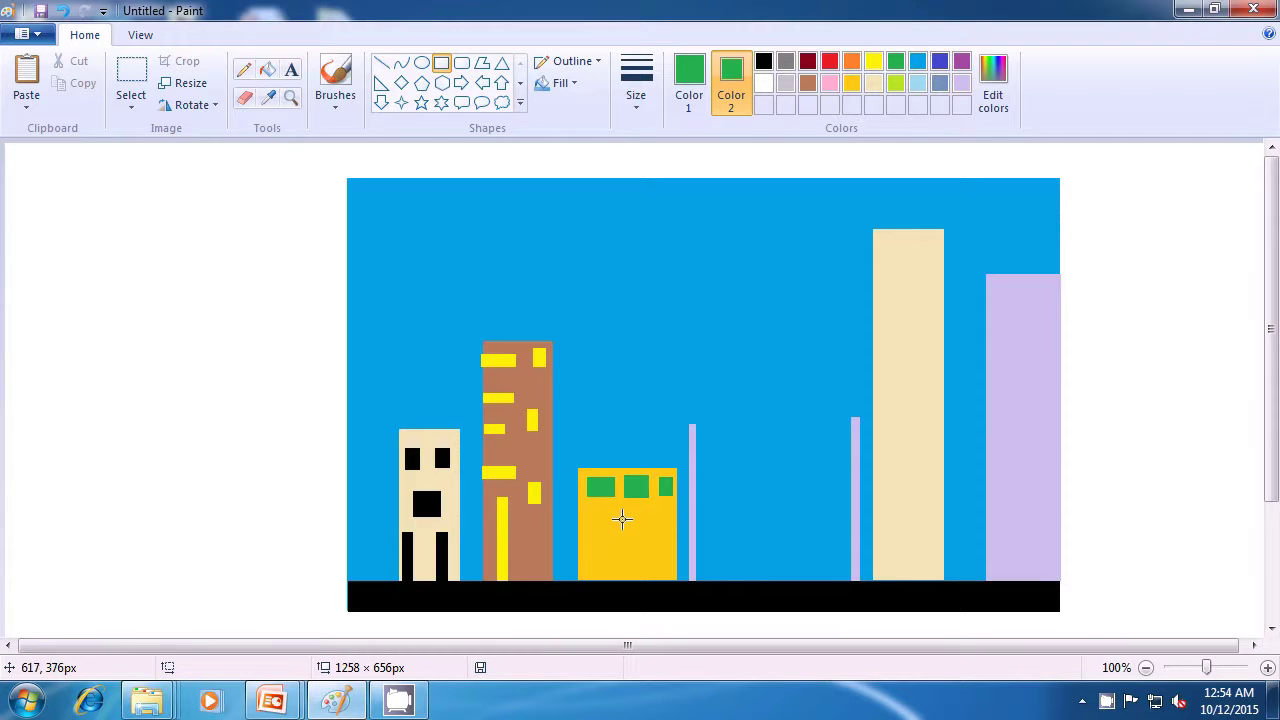
# Step: Draw a green door about 14 × 67 px at the gold building's base, with a small green window on each side of it
pyautogui.moveTo(623, 509); pyautogui.dragTo(637, 577)
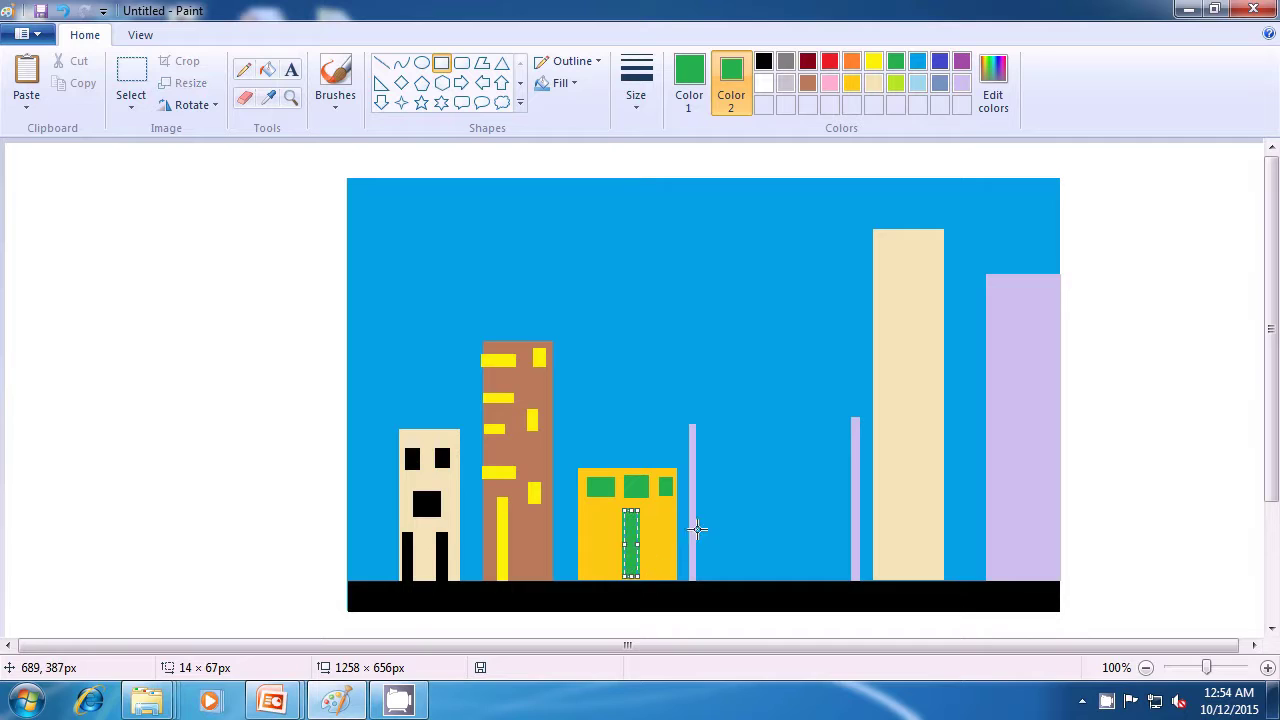
pyautogui.click(728, 511)
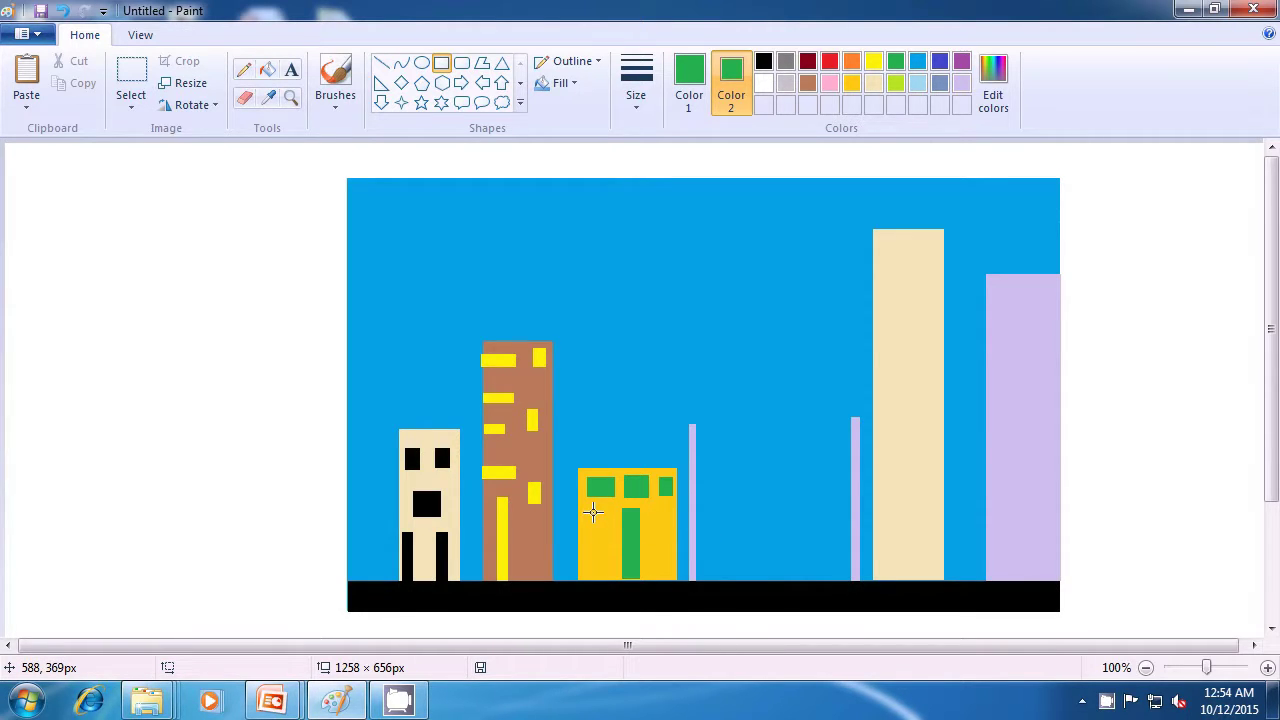
pyautogui.moveTo(591, 511); pyautogui.dragTo(606, 522)
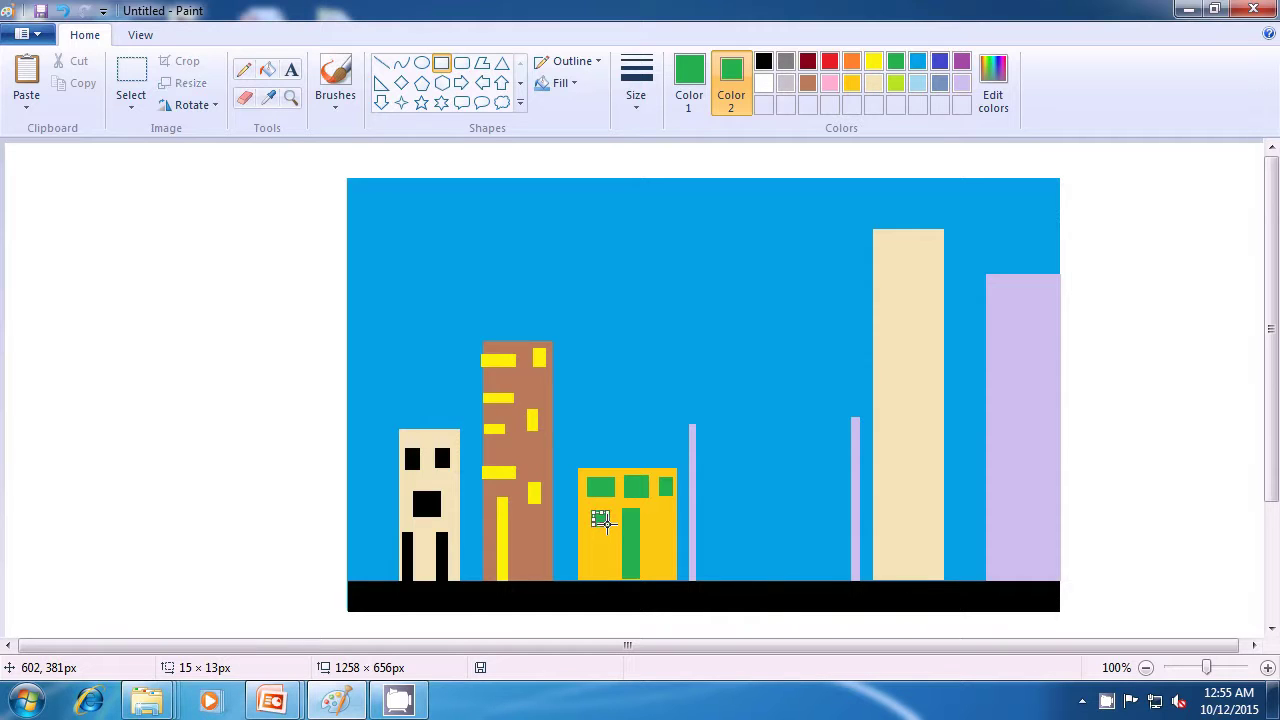
pyautogui.click(748, 494)
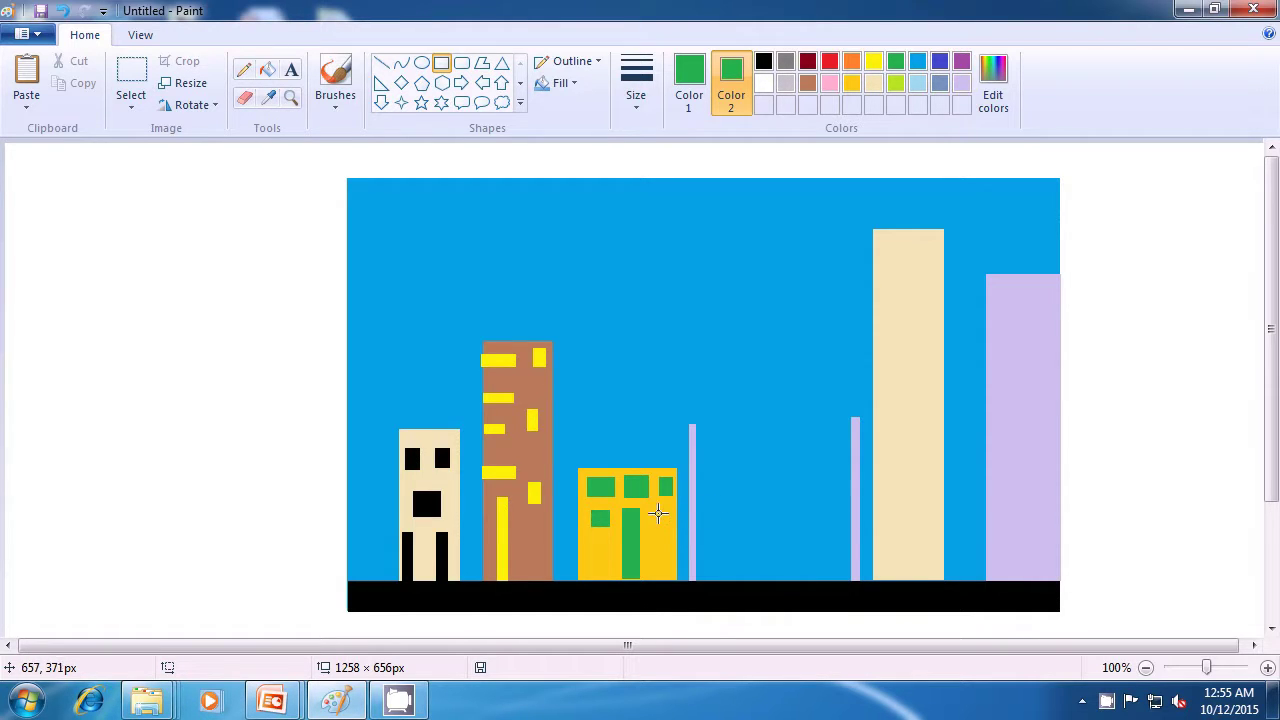
pyautogui.moveTo(655, 513); pyautogui.dragTo(672, 527)
pyautogui.click(726, 480)
# Step: Draw two narrow upright windows about 4 × 32 px with dark red outline and light gray fill color at the tall cream building's upper left
pyautogui.click(808, 62)
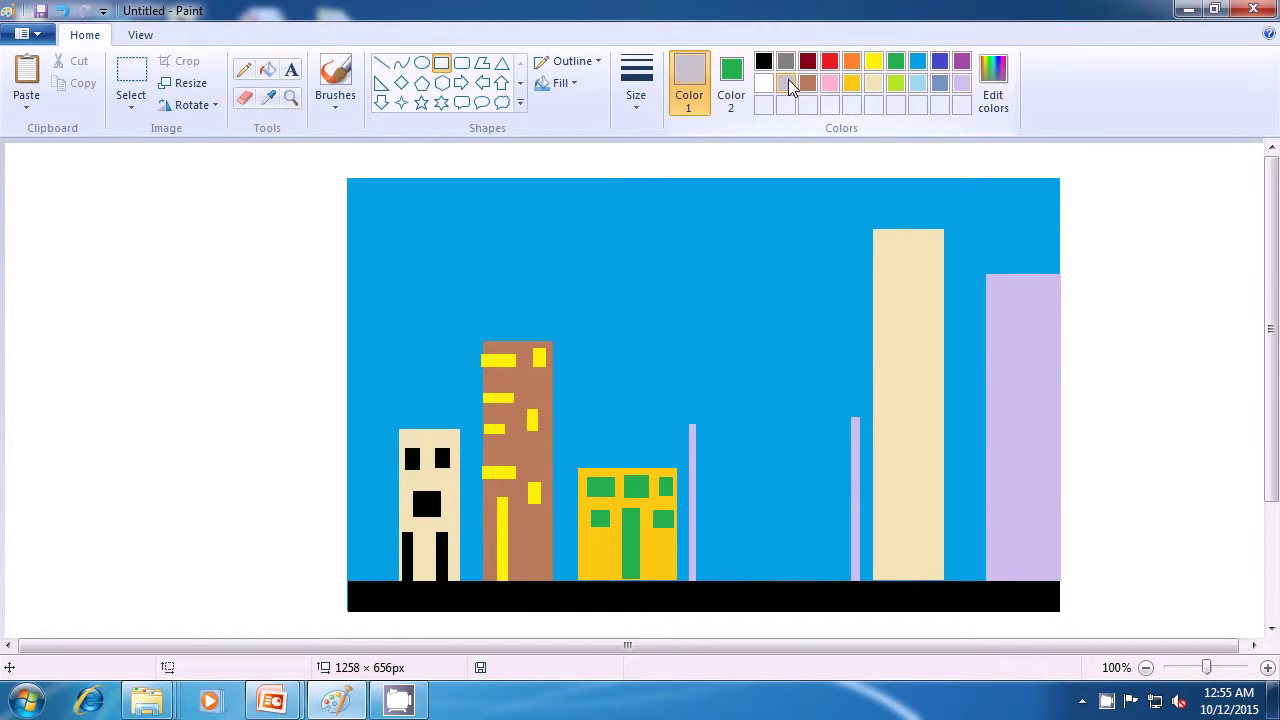
pyautogui.click(743, 74)
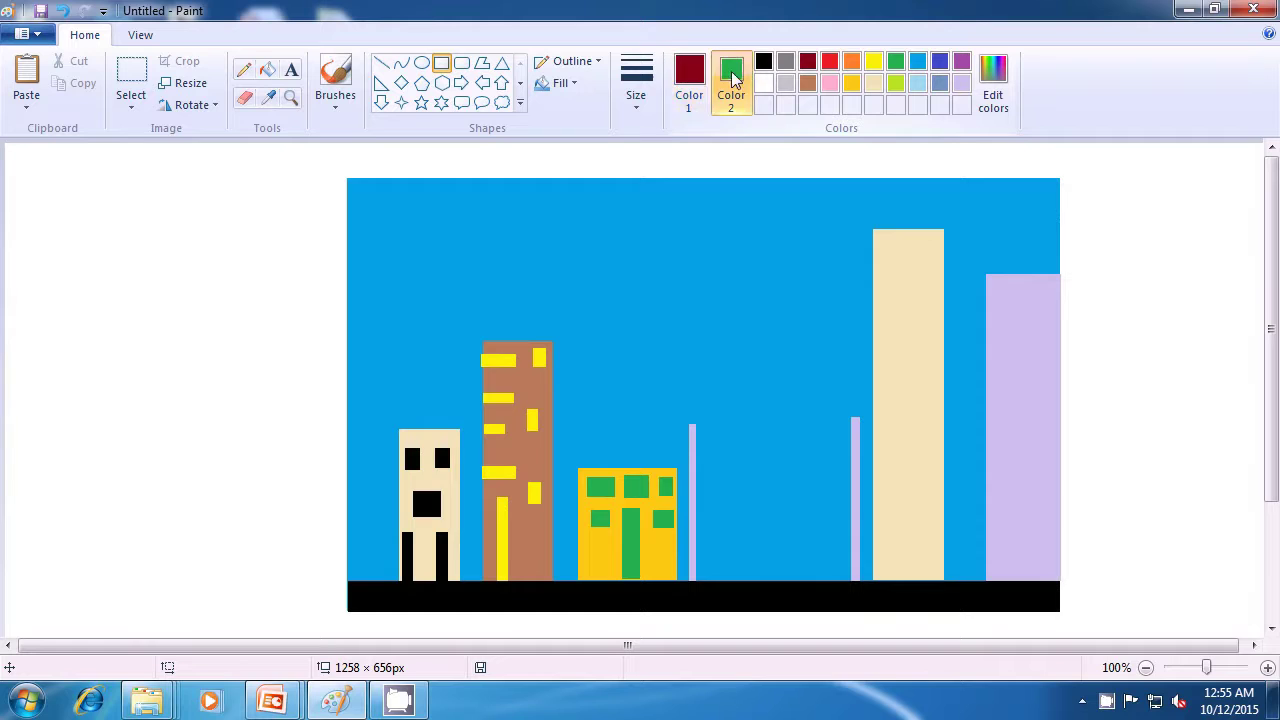
pyautogui.click(786, 85)
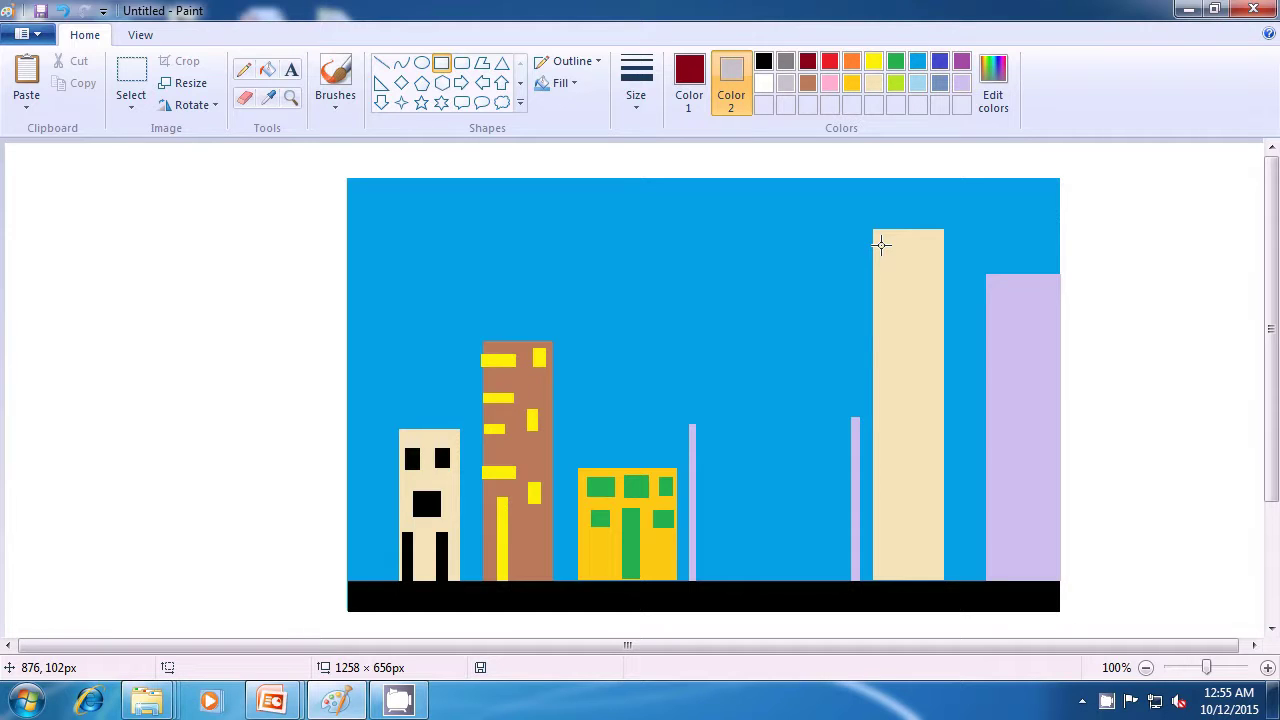
pyautogui.moveTo(881, 245); pyautogui.dragTo(883, 276)
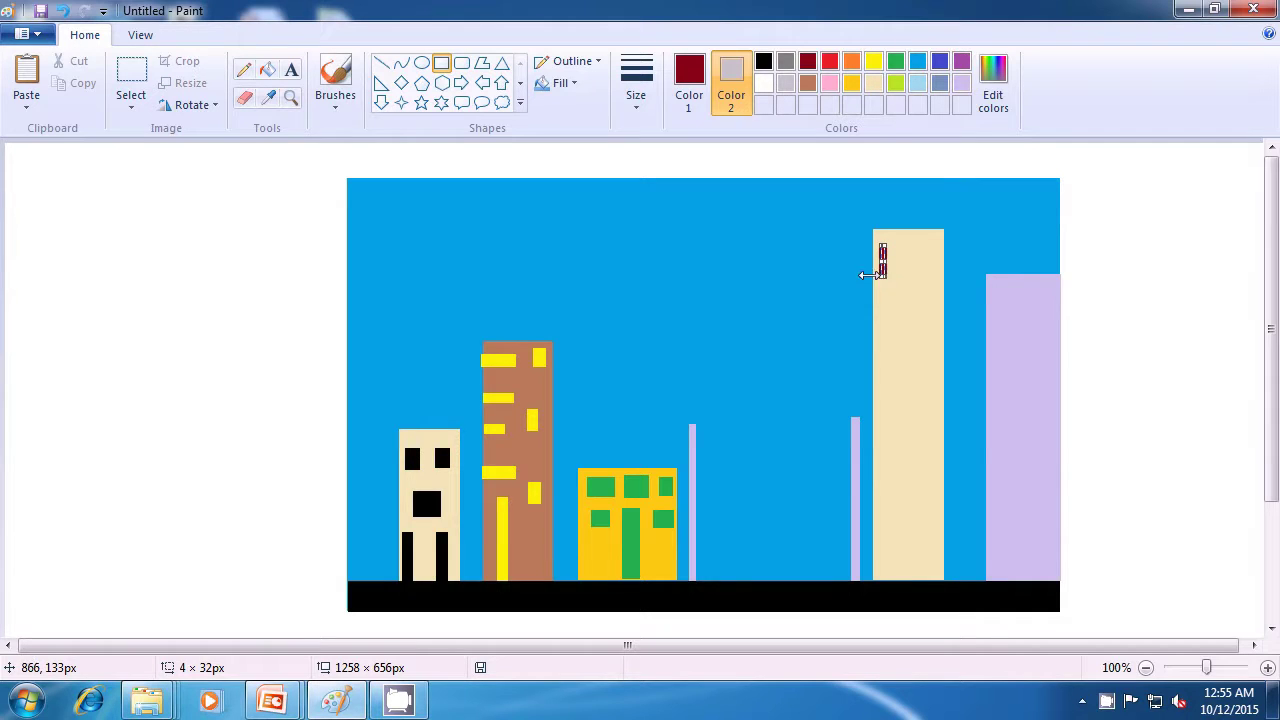
pyautogui.click(849, 274)
pyautogui.moveTo(897, 243); pyautogui.dragTo(897, 277)
pyautogui.click(859, 289)
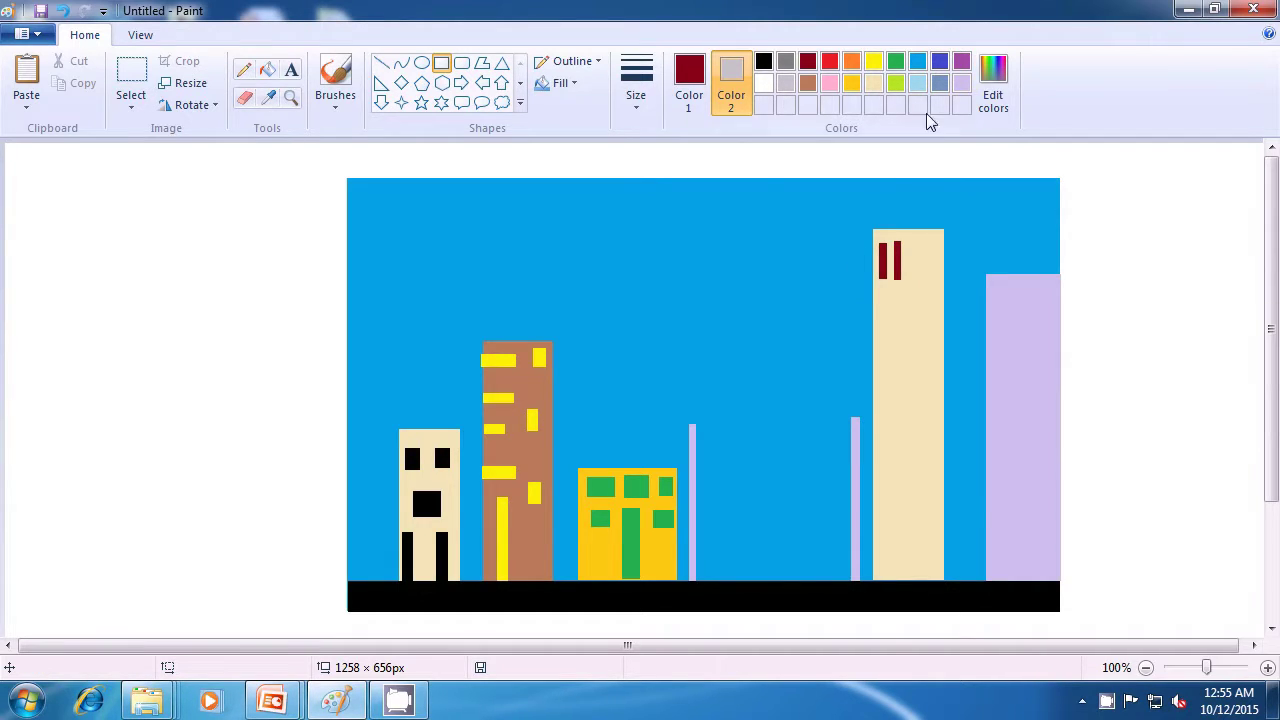
# Step: Draw two narrow upright windows with blue-gray outline and fill, about 2 × 38 px, directly below the dark red pair on the tall cream building
pyautogui.click(940, 88)
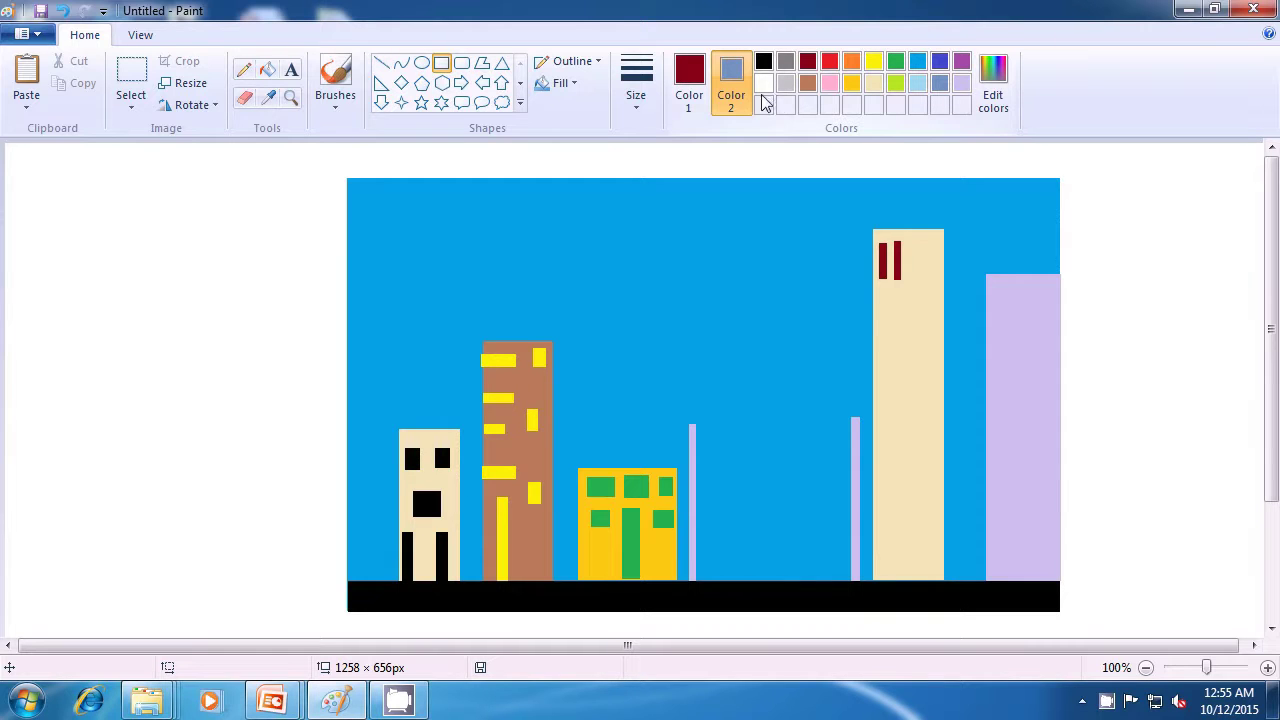
pyautogui.click(695, 88)
pyautogui.click(693, 90)
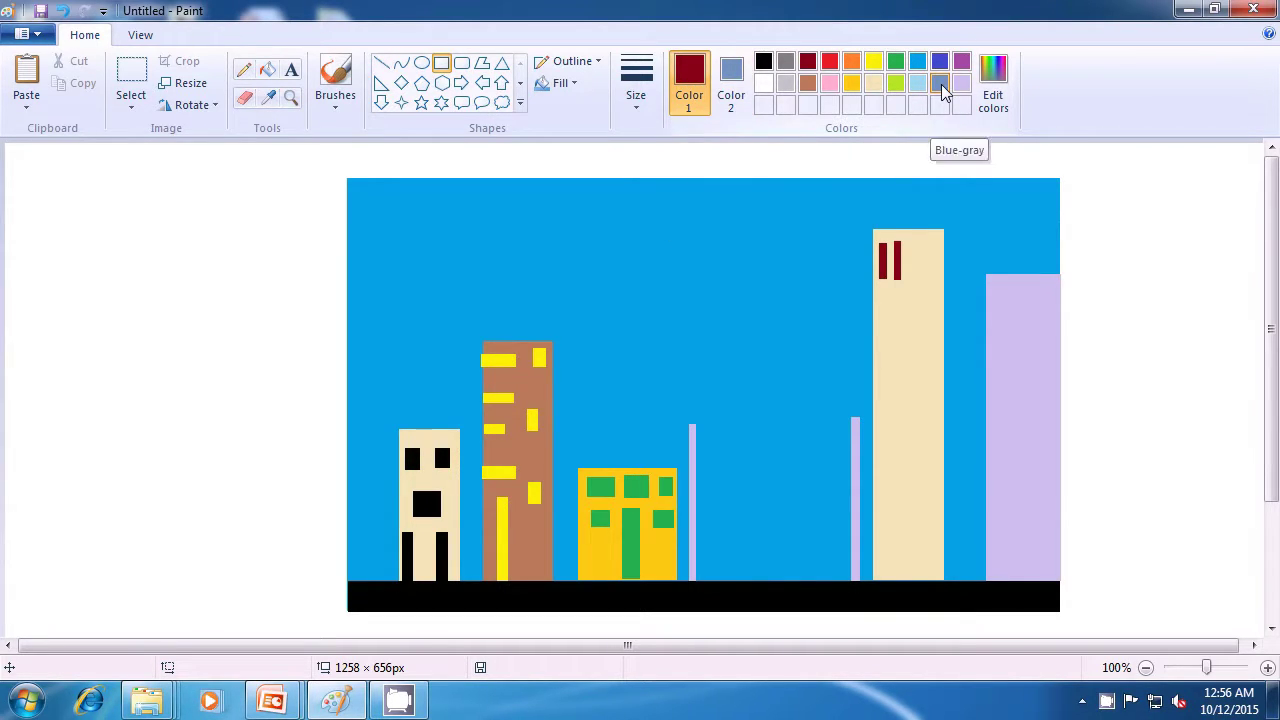
pyautogui.click(941, 84)
pyautogui.moveTo(881, 295); pyautogui.dragTo(897, 332)
pyautogui.click(907, 331)
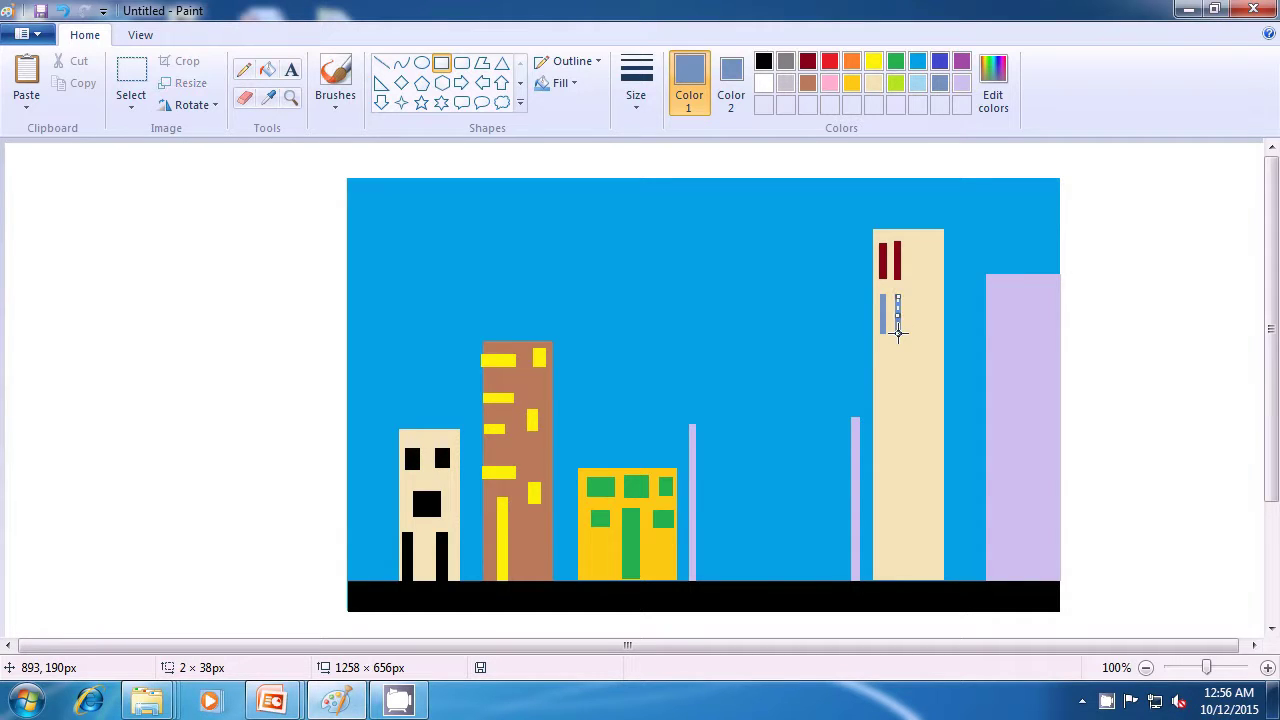
pyautogui.click(920, 331)
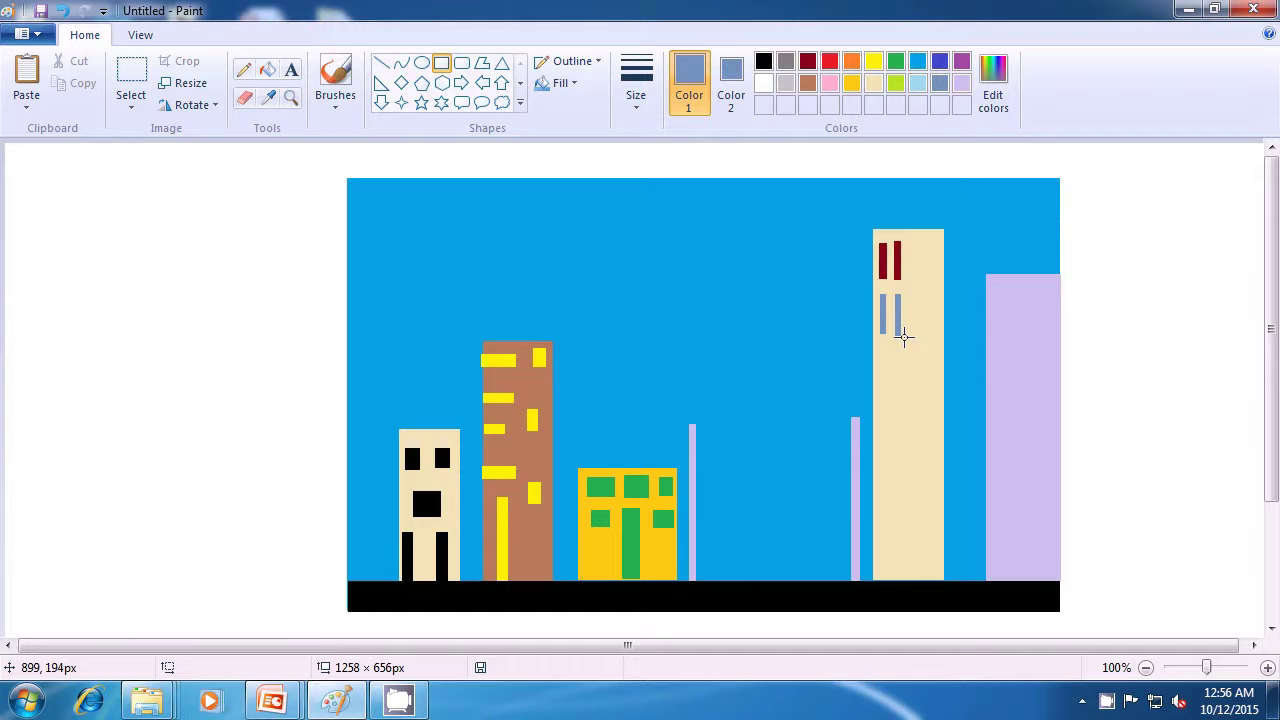
# Step: Draw two narrow upright windows with dark red outline and fill, about 2 × 45 px, on the tall cream building's right side near mid-height
pyautogui.click(808, 62)
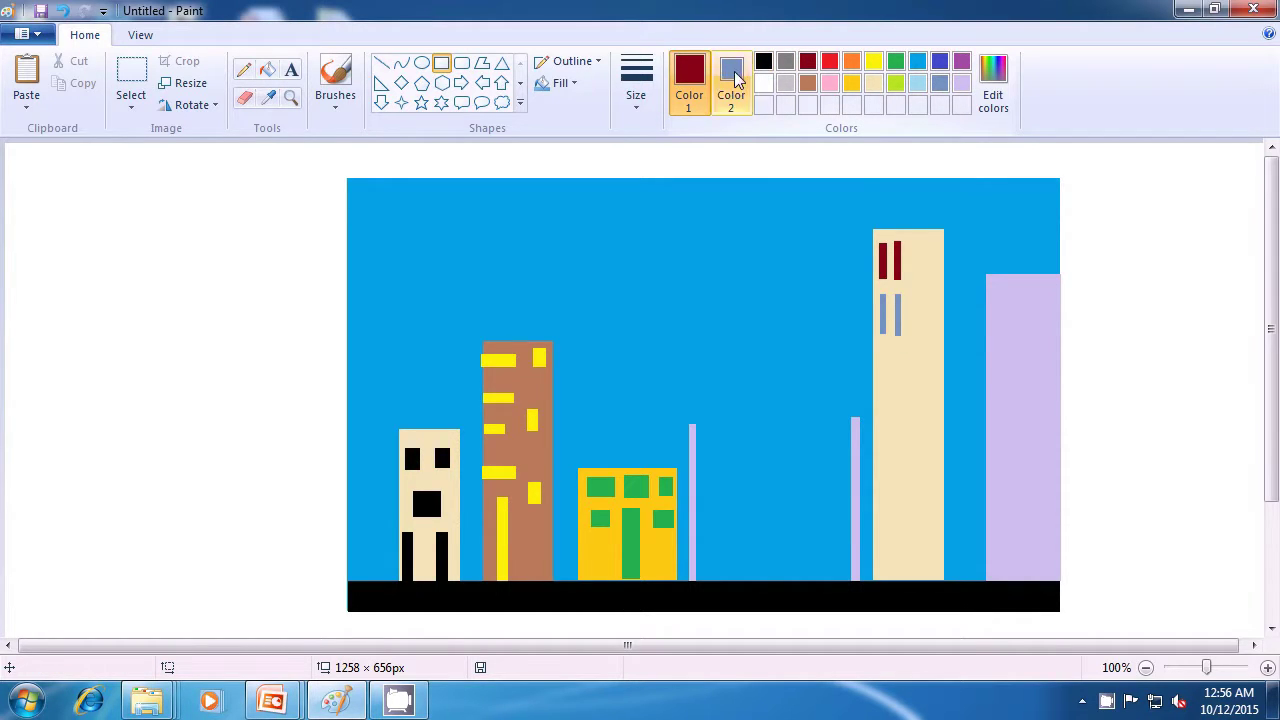
pyautogui.click(731, 80)
pyautogui.click(808, 62)
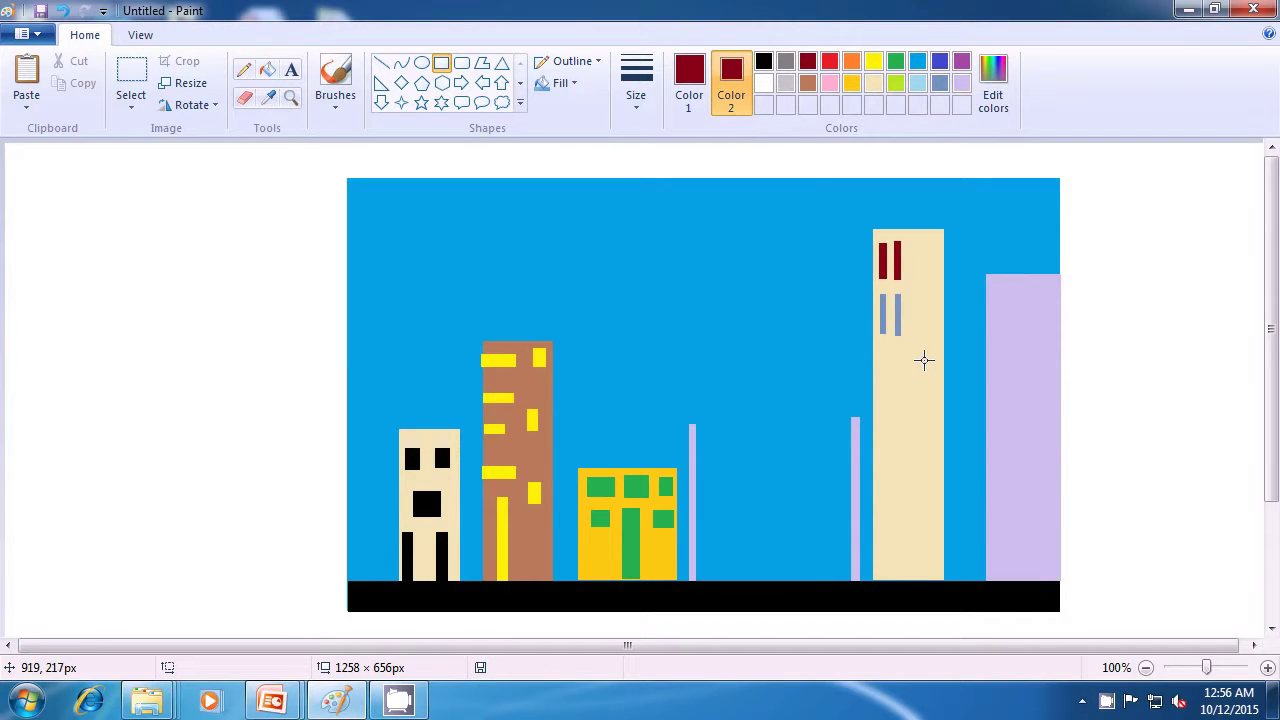
pyautogui.moveTo(916, 355)
pyautogui.mouseDown()
pyautogui.moveTo(916, 399)
pyautogui.moveTo(930, 357)
pyautogui.moveTo(929, 398)
pyautogui.mouseUp()
pyautogui.click(915, 417)
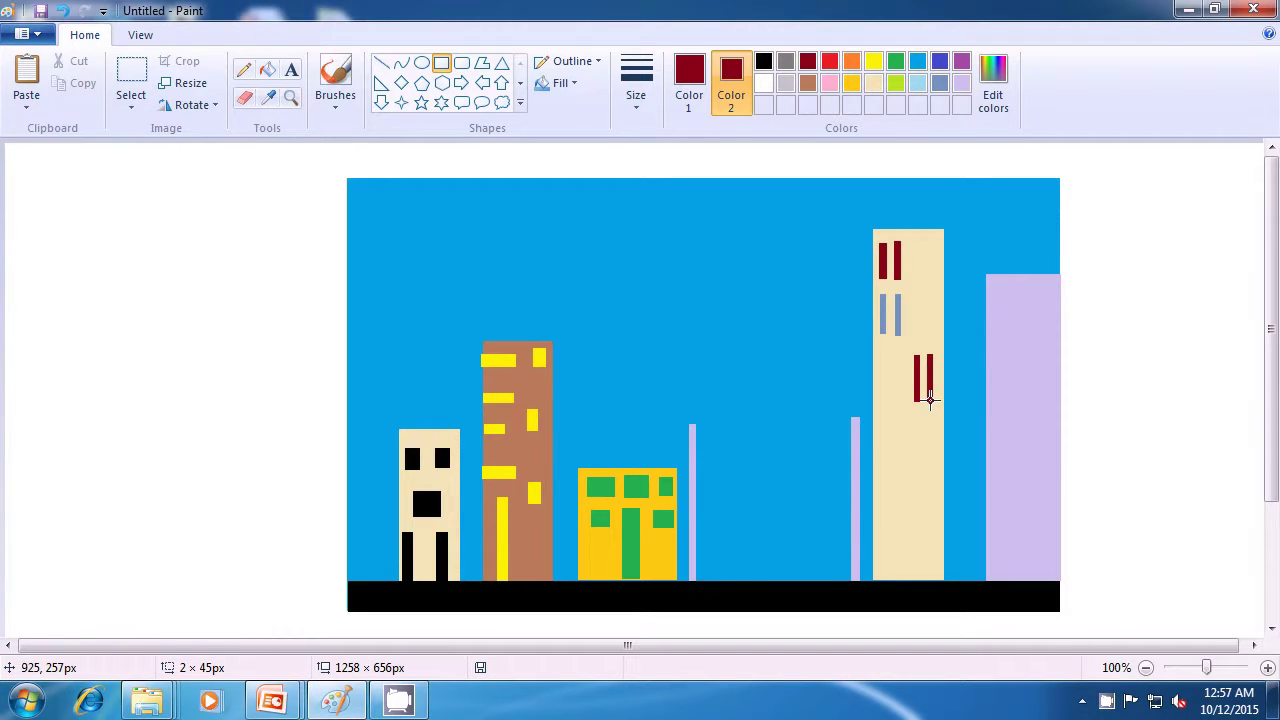
pyautogui.click(958, 400)
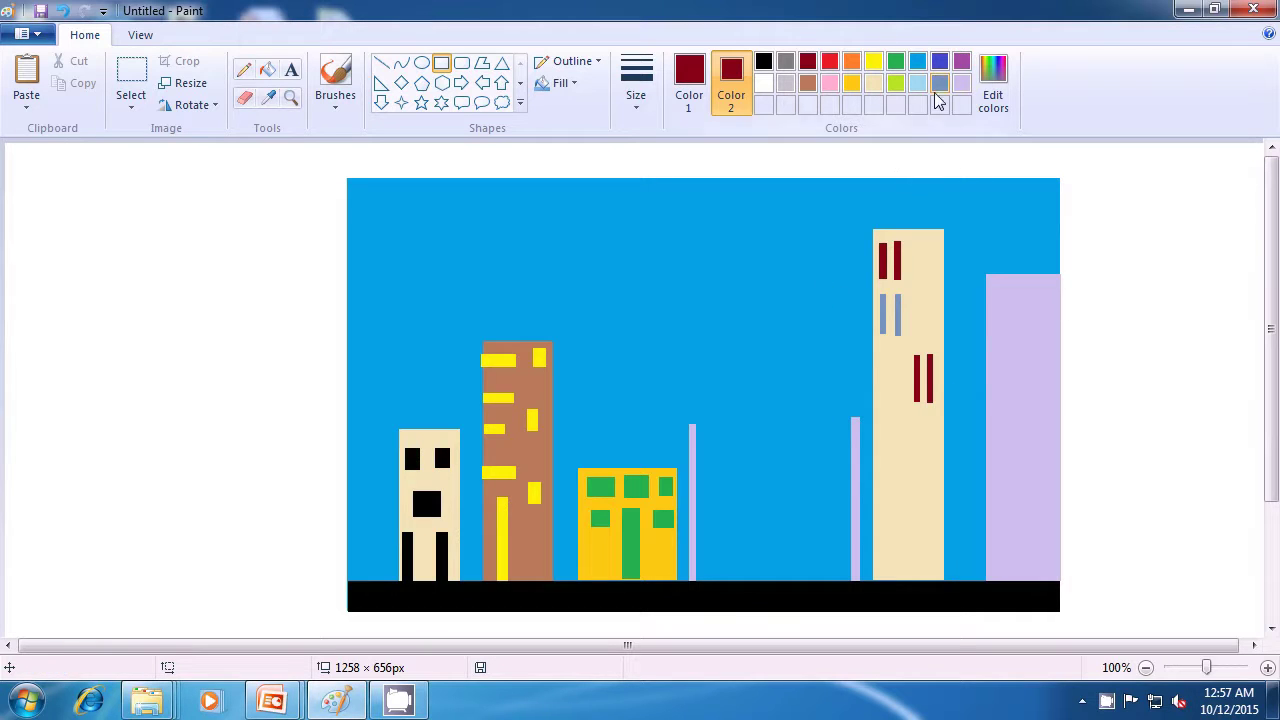
# Step: Draw two narrow upright windows with blue-gray outline and fill, about 2 × 43 px, below the right-hand dark red pair on the tall cream building
pyautogui.click(940, 85)
pyautogui.click(689, 80)
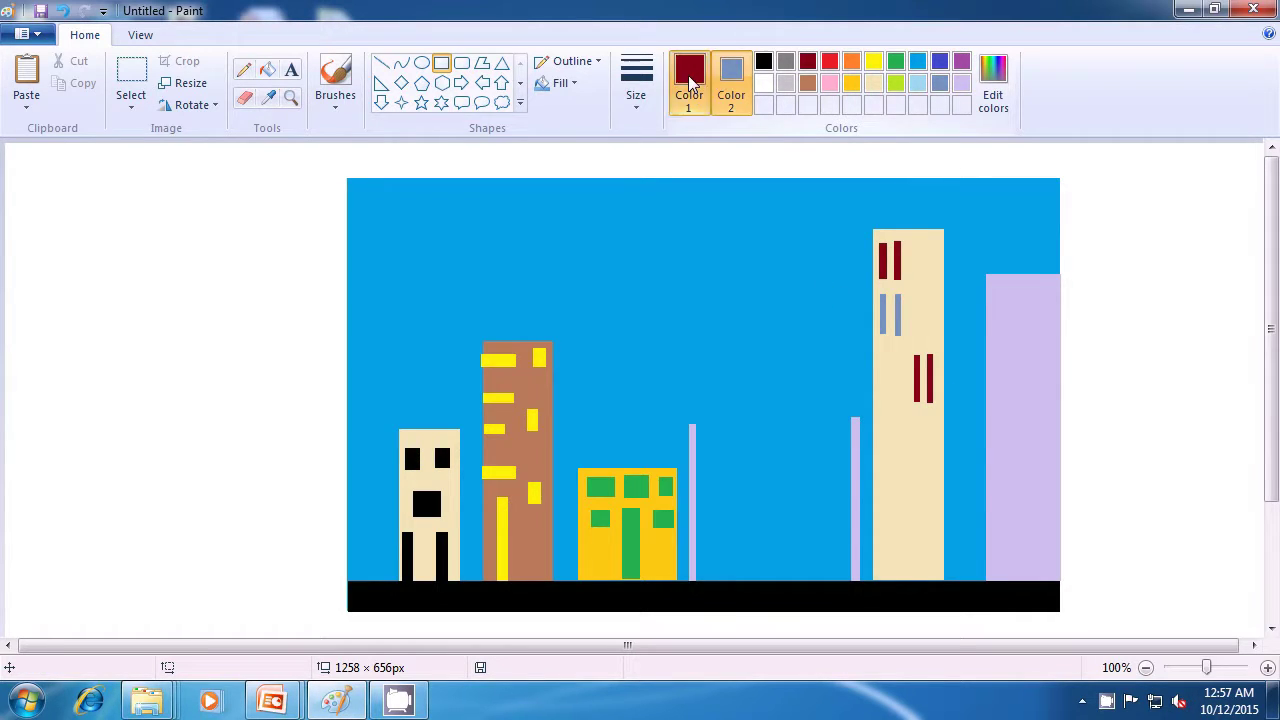
pyautogui.click(940, 85)
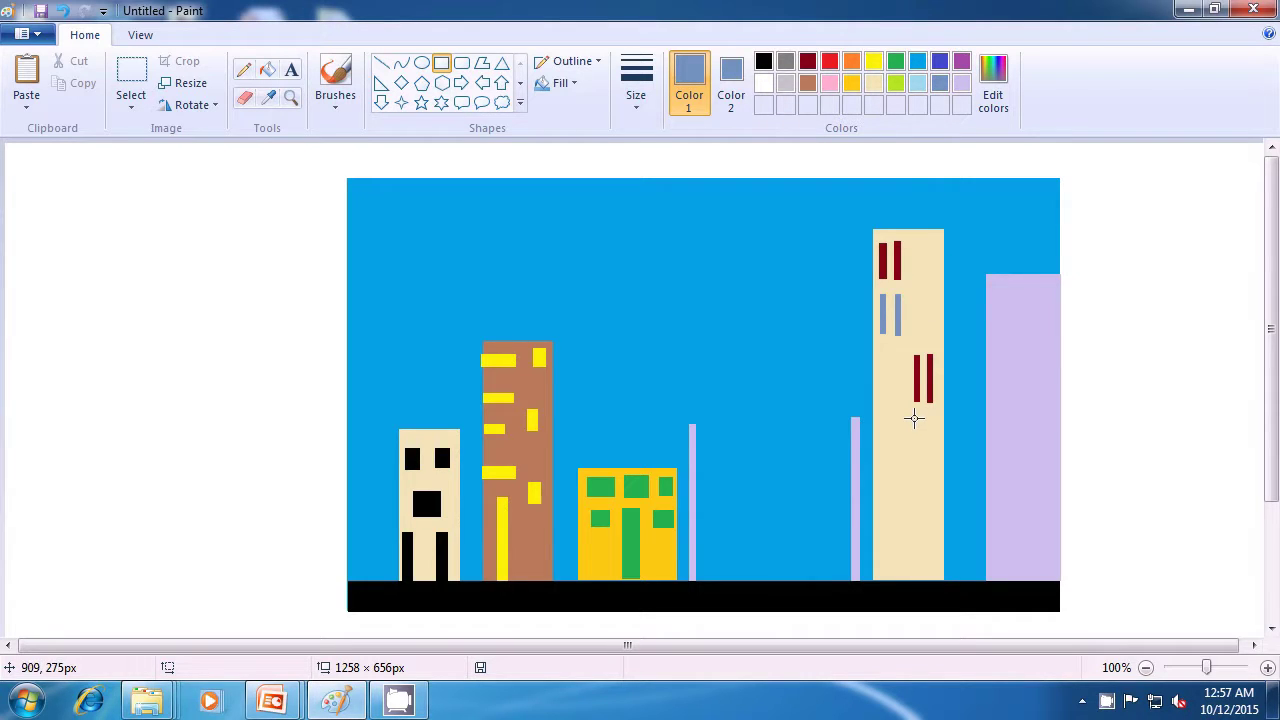
pyautogui.moveTo(916, 418); pyautogui.dragTo(919, 456)
pyautogui.moveTo(925, 418); pyautogui.dragTo(929, 460)
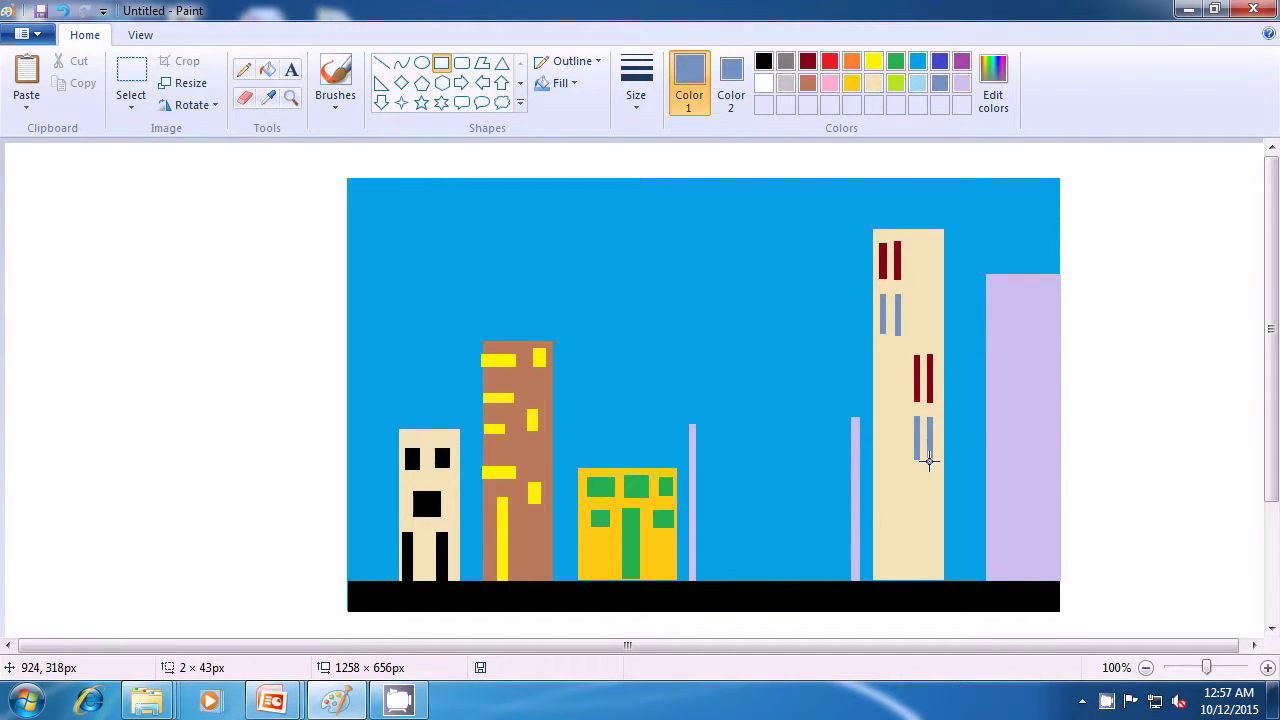
pyautogui.click(937, 490)
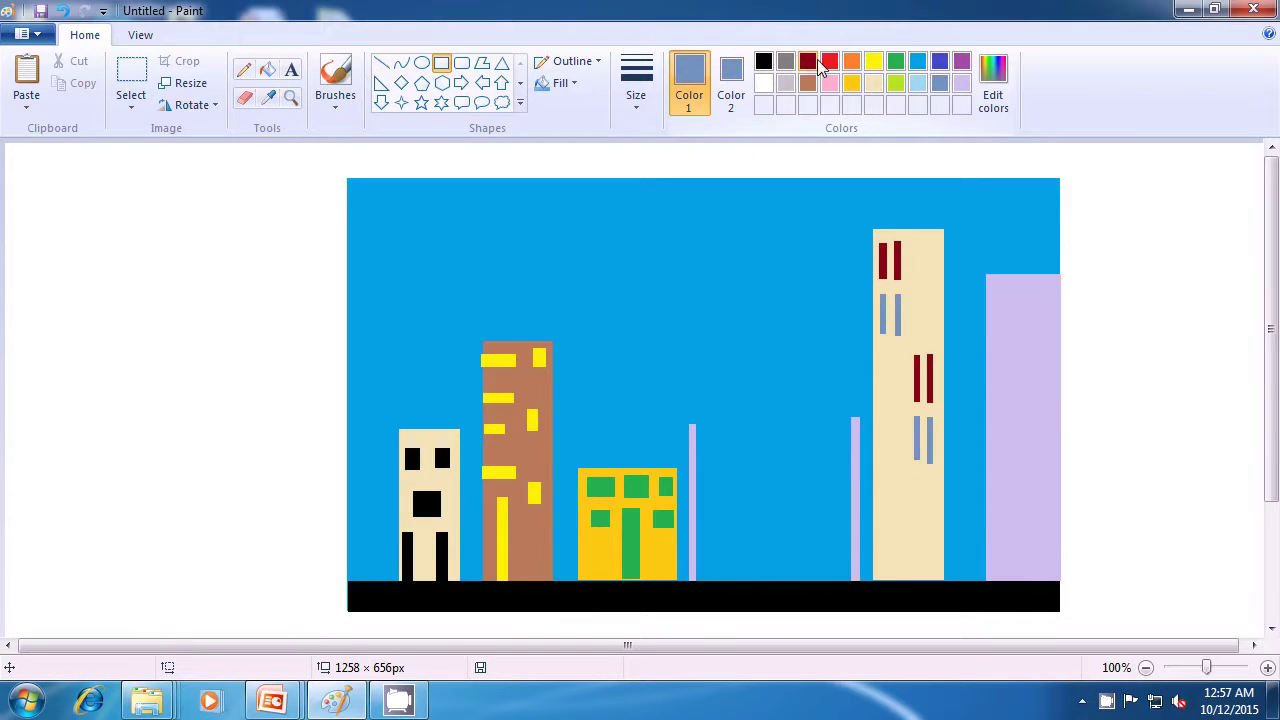
# Step: Draw two narrow upright windows with dark red outline and fill on the lower left part of the tall cream building
pyautogui.click(808, 62)
pyautogui.click(731, 85)
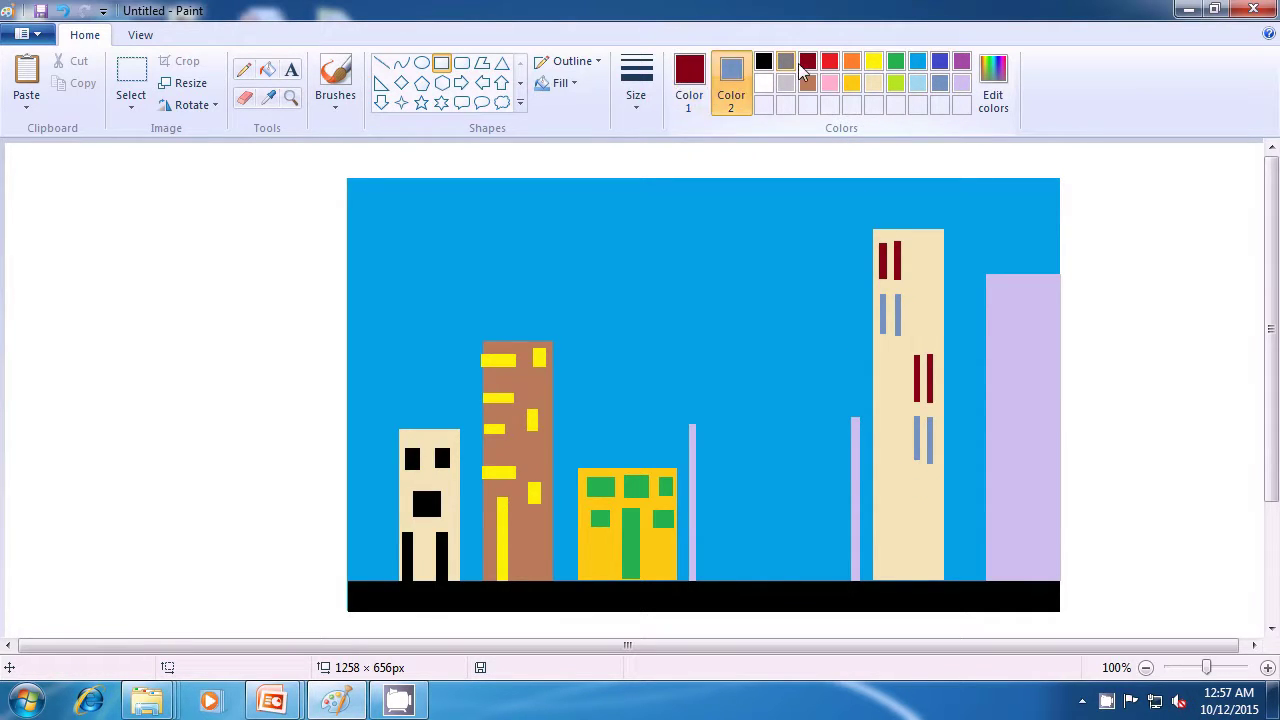
pyautogui.click(808, 63)
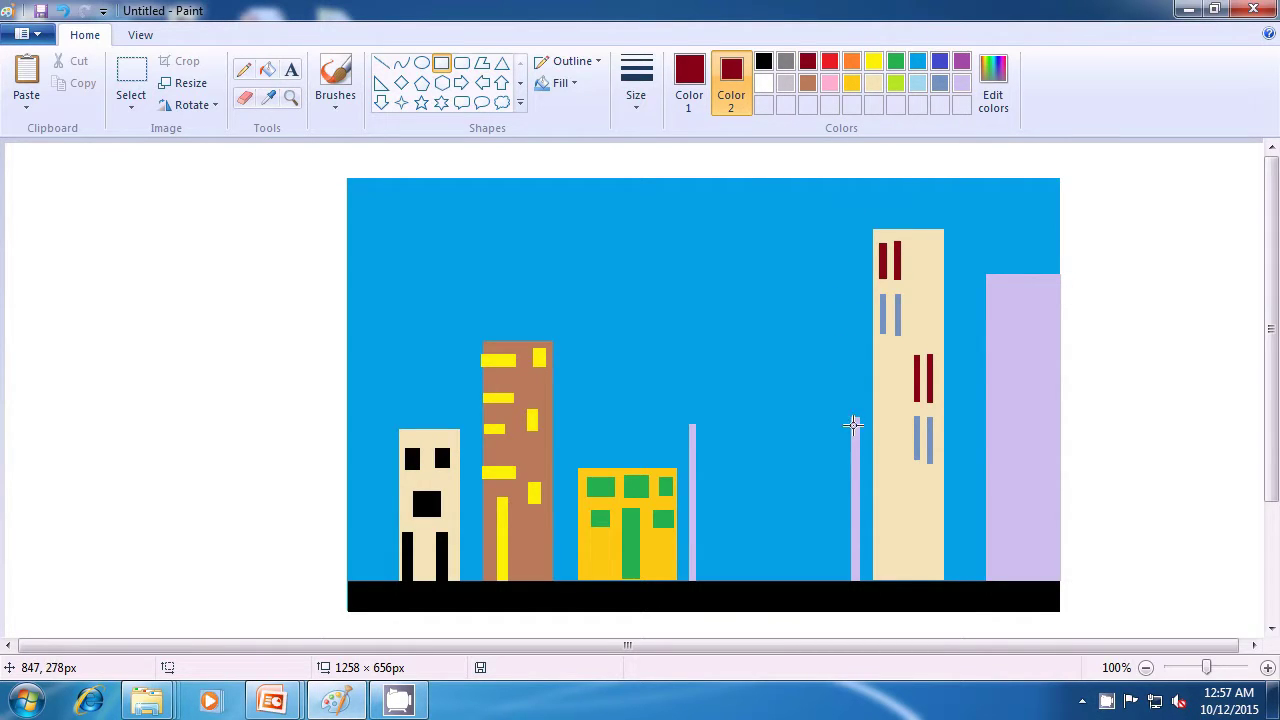
pyautogui.moveTo(880, 480); pyautogui.dragTo(885, 510)
pyautogui.moveTo(896, 478); pyautogui.dragTo(895, 510)
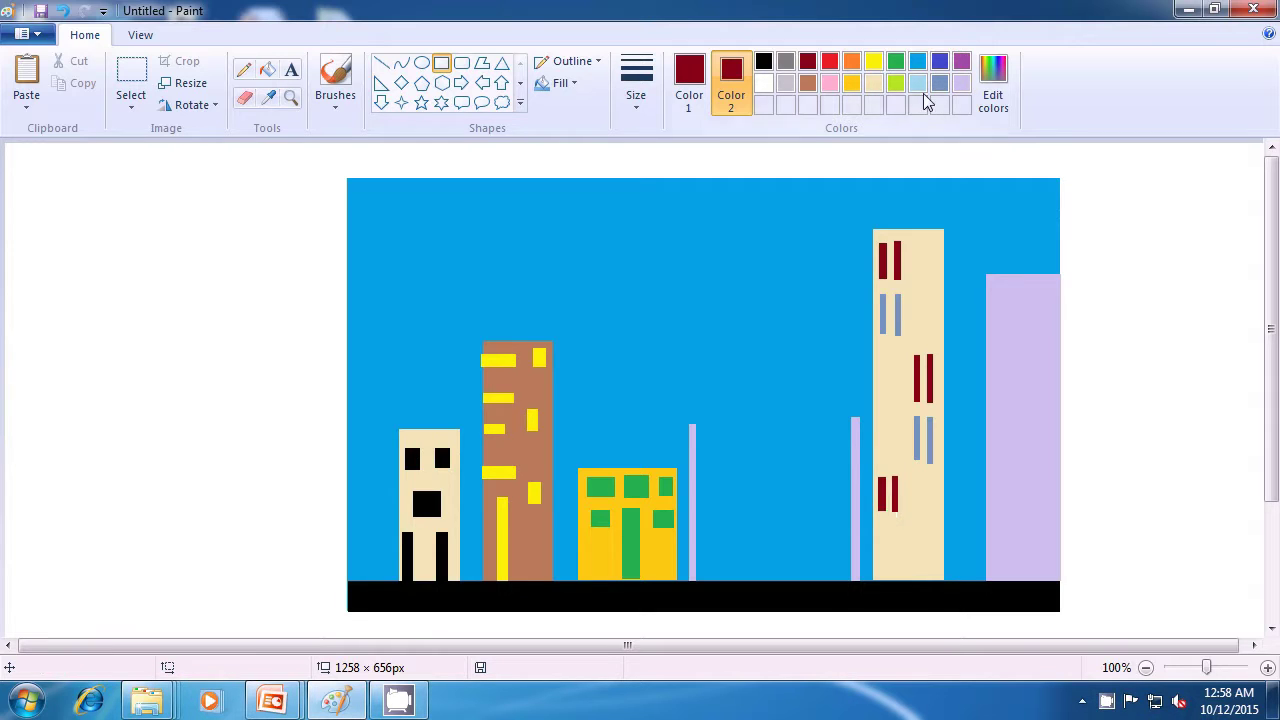
# Step: Draw two narrow upright windows with blue-gray outline and fill, about 3 × 33 px, on the tall cream building's lower right part
pyautogui.click(939, 84)
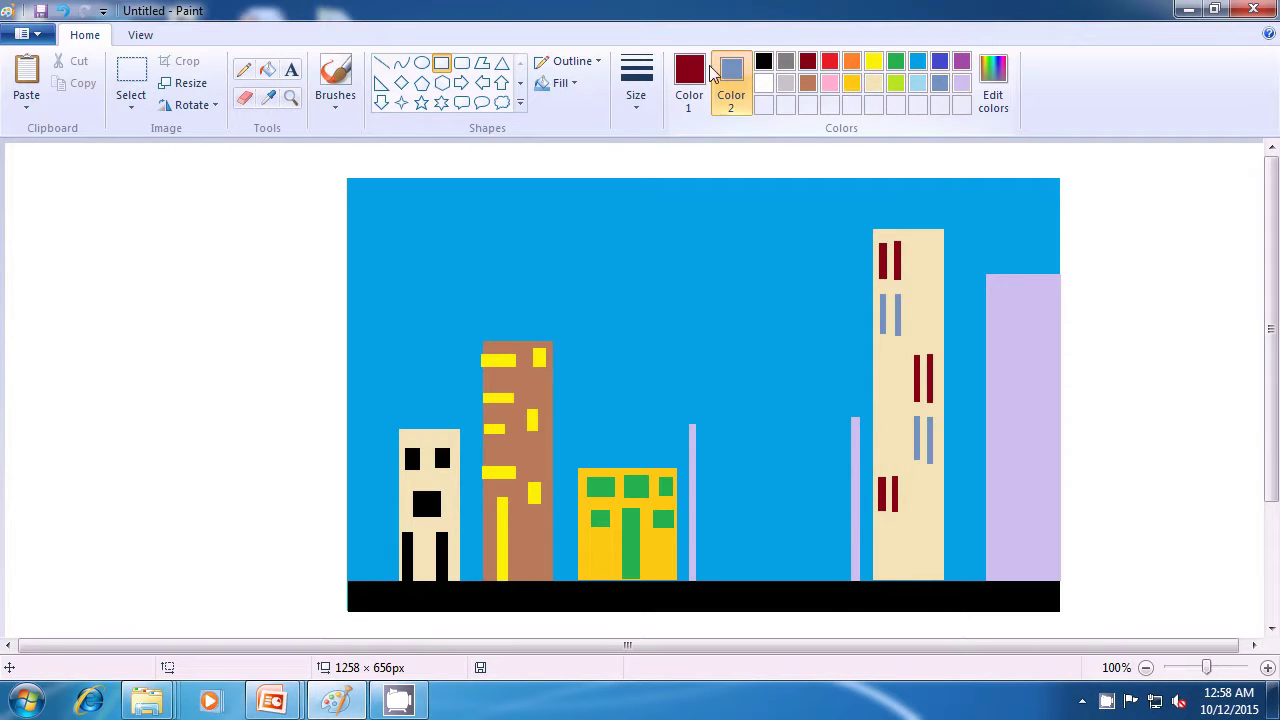
pyautogui.click(689, 85)
pyautogui.click(939, 84)
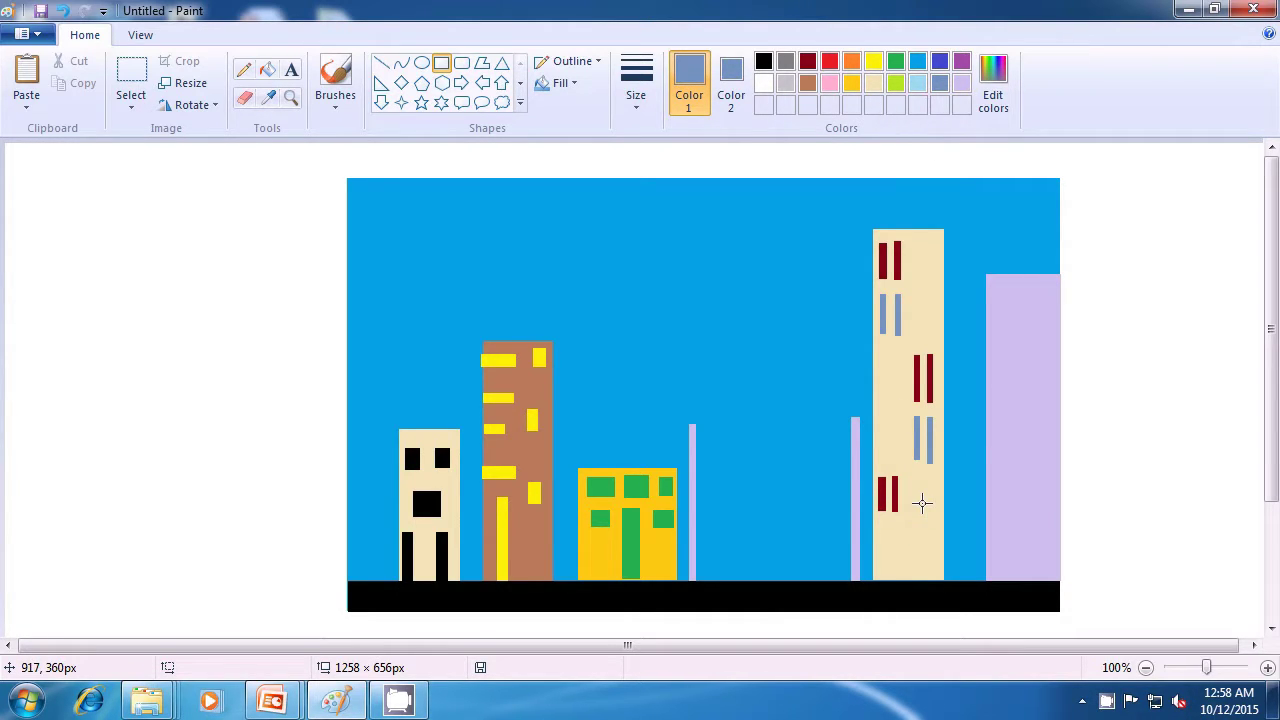
pyautogui.moveTo(914, 507); pyautogui.dragTo(917, 538)
pyautogui.click(930, 509)
pyautogui.moveTo(930, 509); pyautogui.dragTo(931, 548)
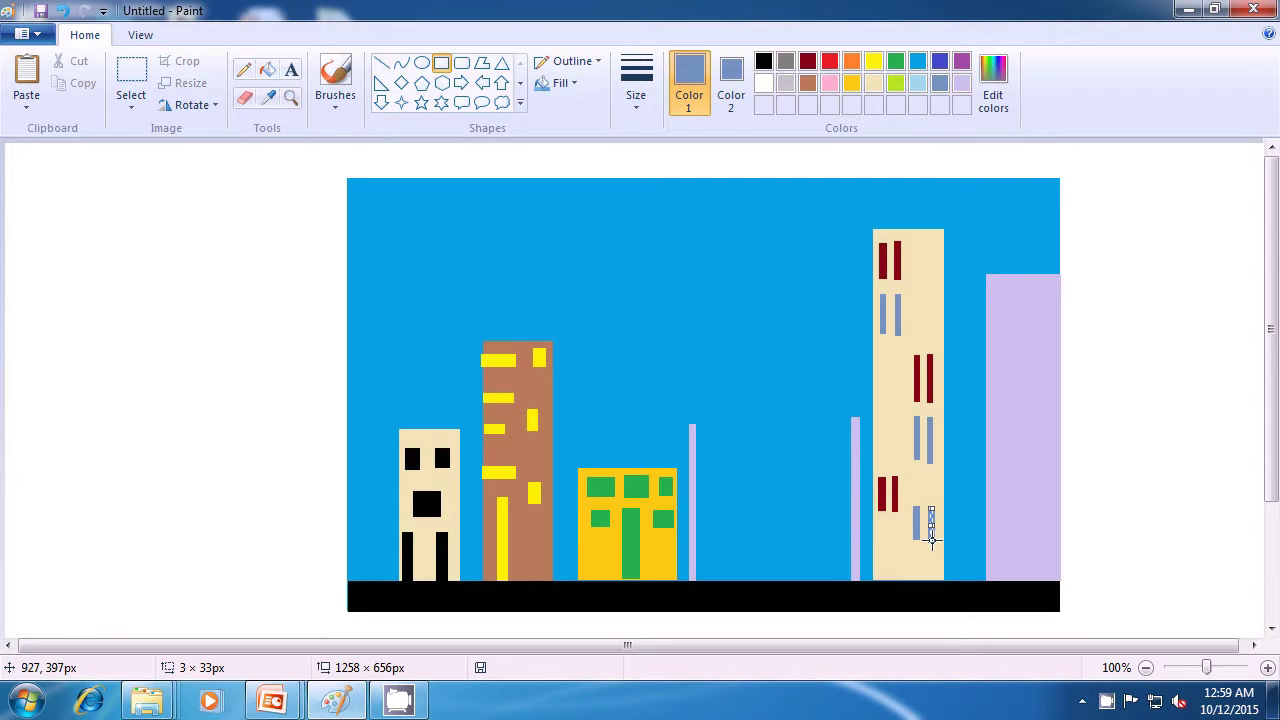
# Step: Draw a narrow upright door with dark red outline and fill at the tall cream building's lower left corner, down to the black ground
pyautogui.click(949, 526)
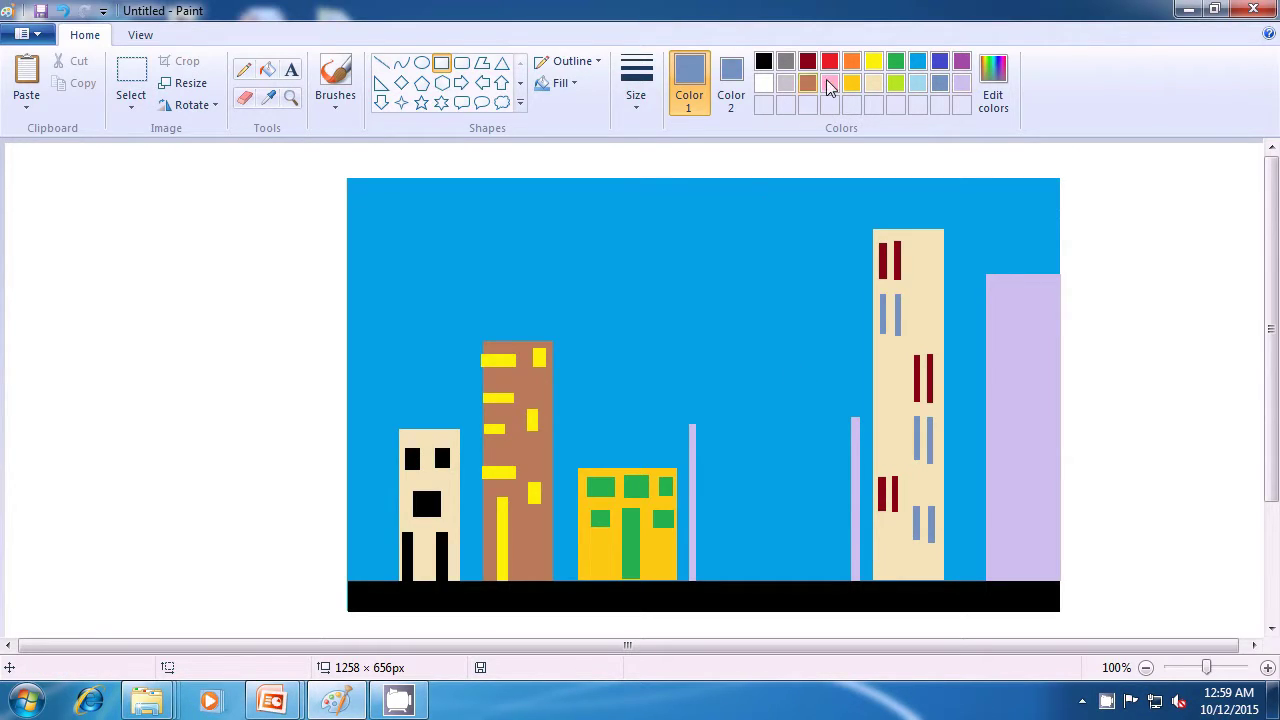
pyautogui.click(808, 63)
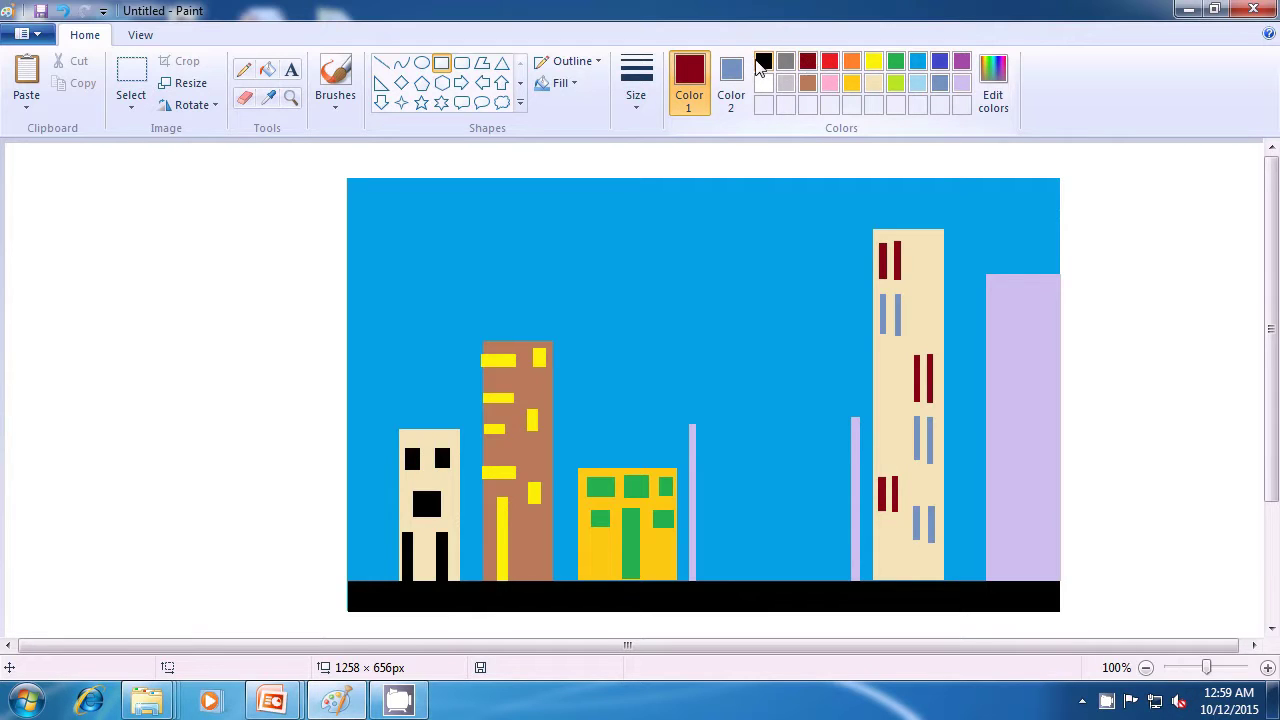
pyautogui.click(731, 85)
pyautogui.click(808, 63)
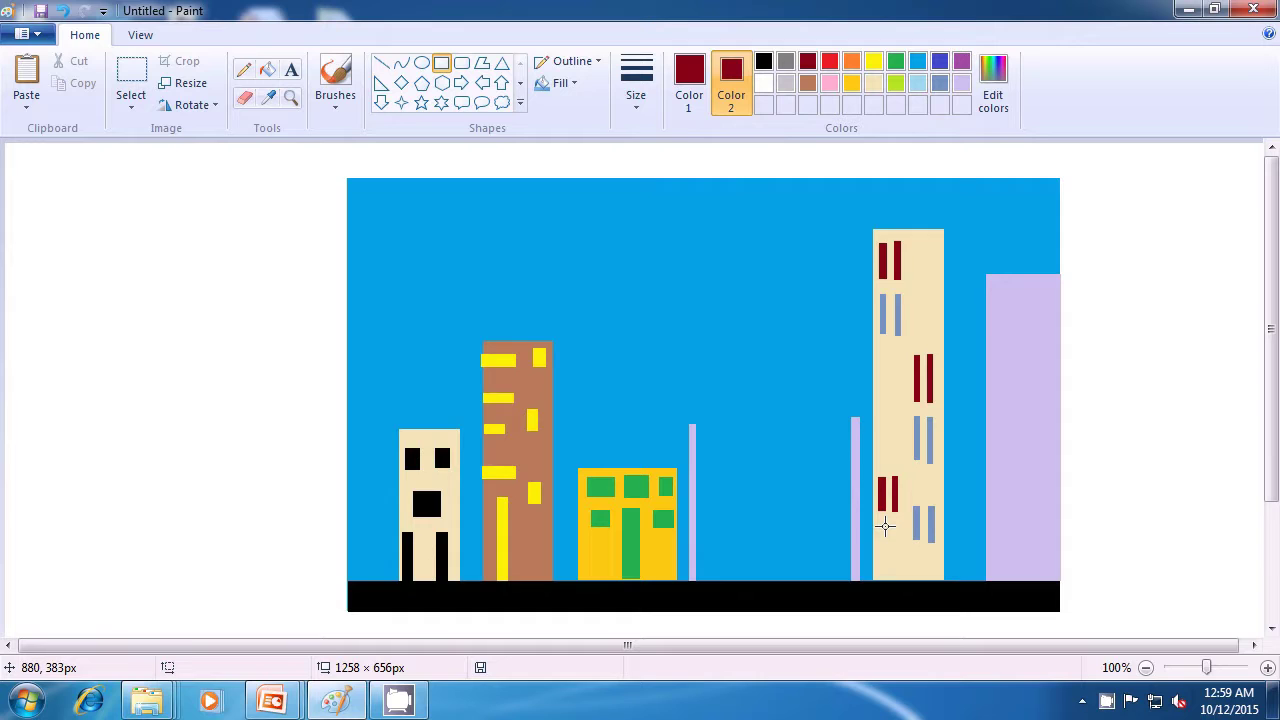
pyautogui.moveTo(885, 526); pyautogui.dragTo(874, 586)
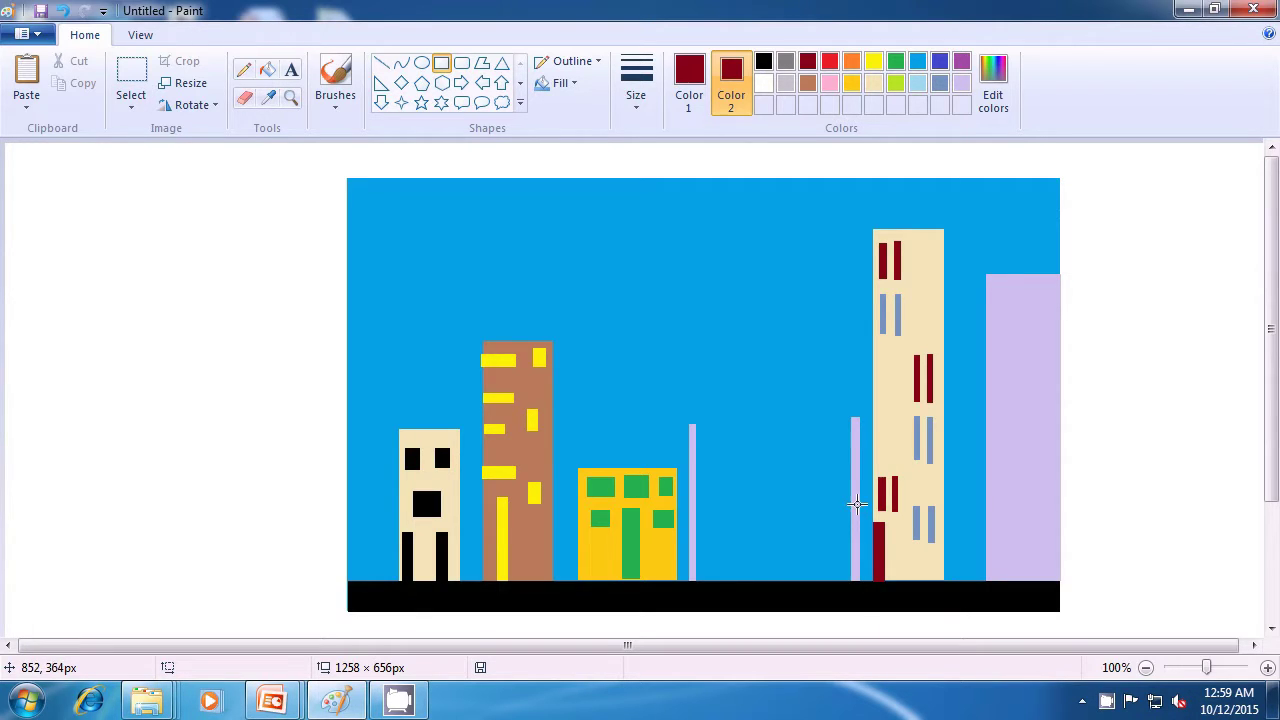
# Step: Draw an upright rectangular door with black outline and indigo fill at the base of the lavender building, resting on the black ground
pyautogui.click(690, 95)
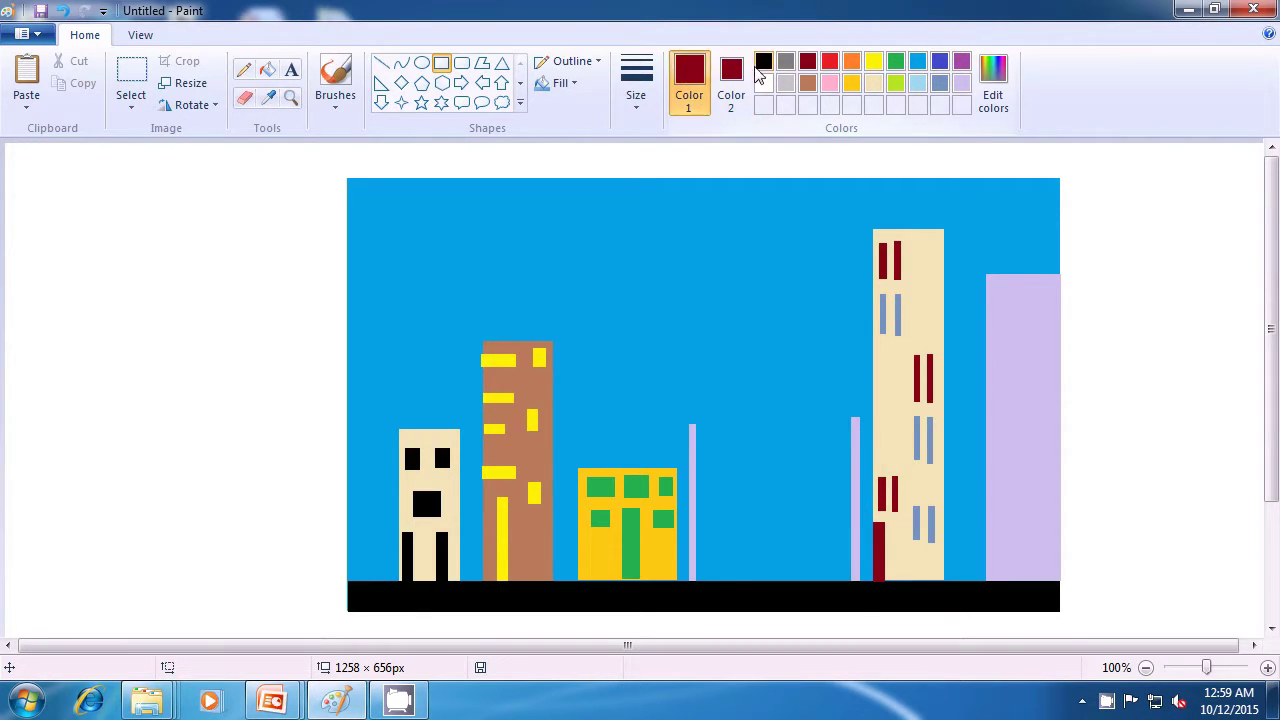
pyautogui.click(762, 62)
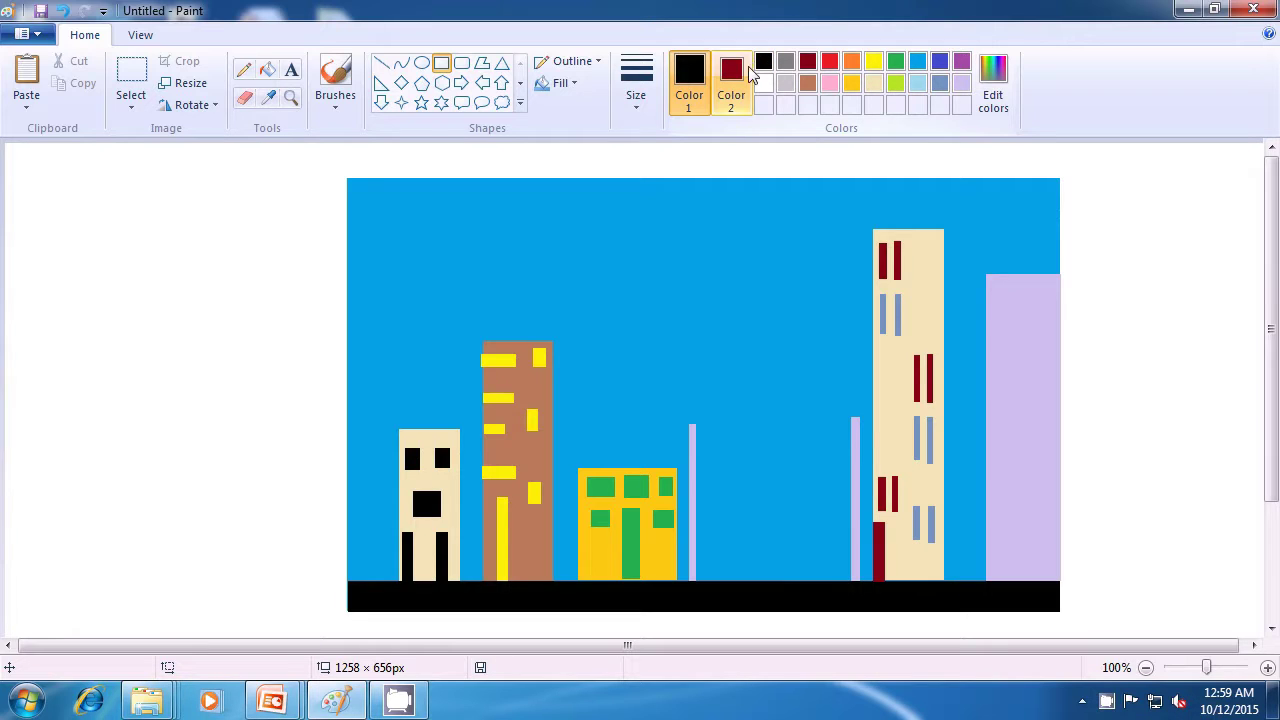
pyautogui.click(731, 90)
pyautogui.click(938, 62)
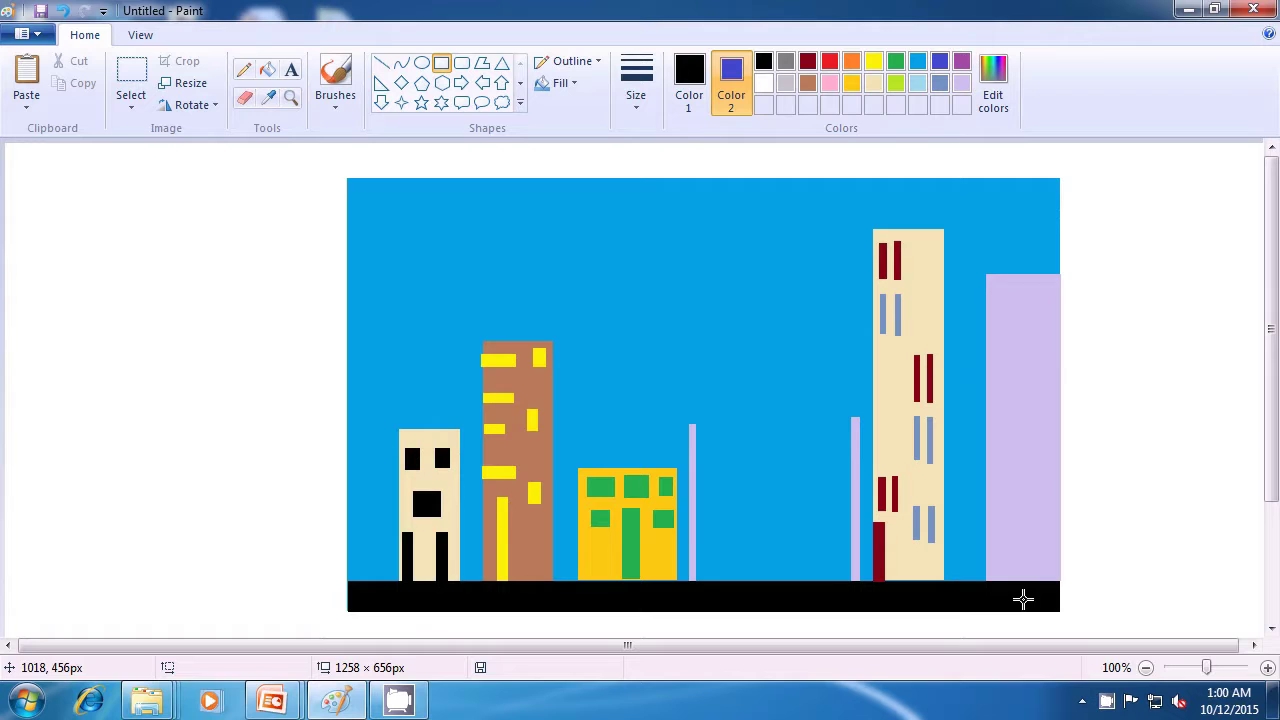
pyautogui.moveTo(1011, 530); pyautogui.dragTo(1049, 580)
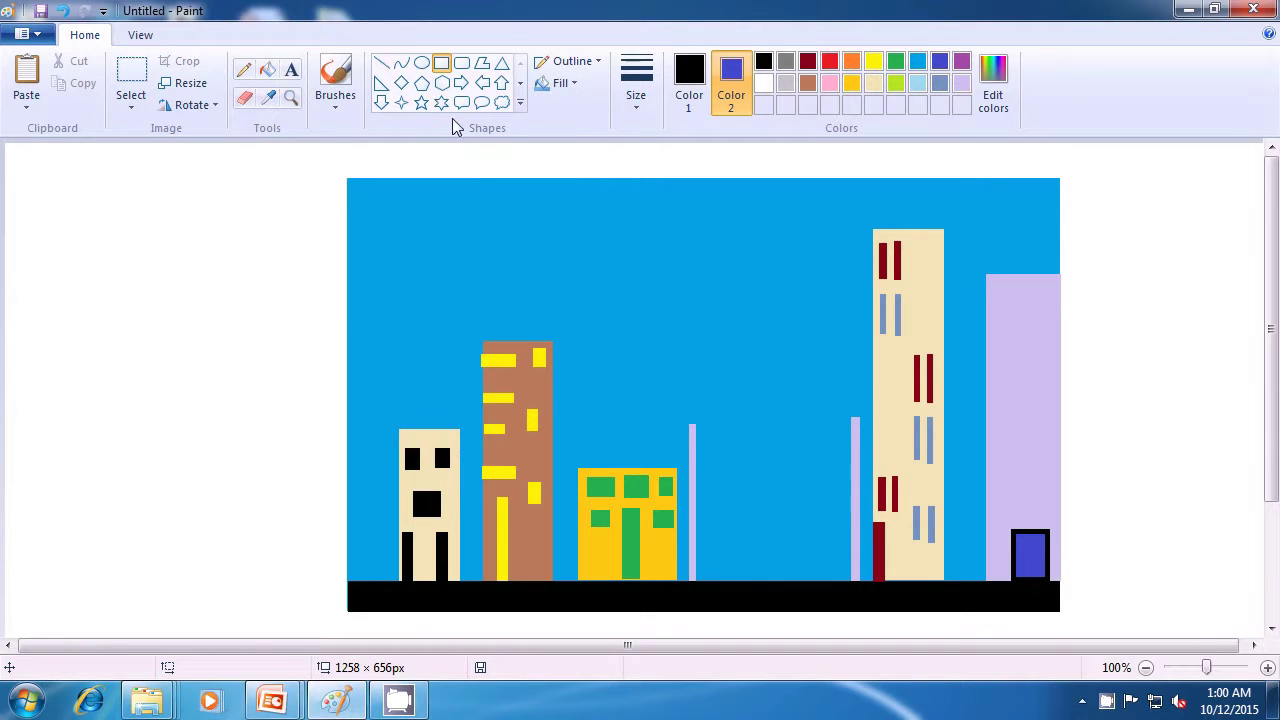
# Step: Draw a vertical black line down the middle of the indigo door to split it into two panels
pyautogui.click(381, 63)
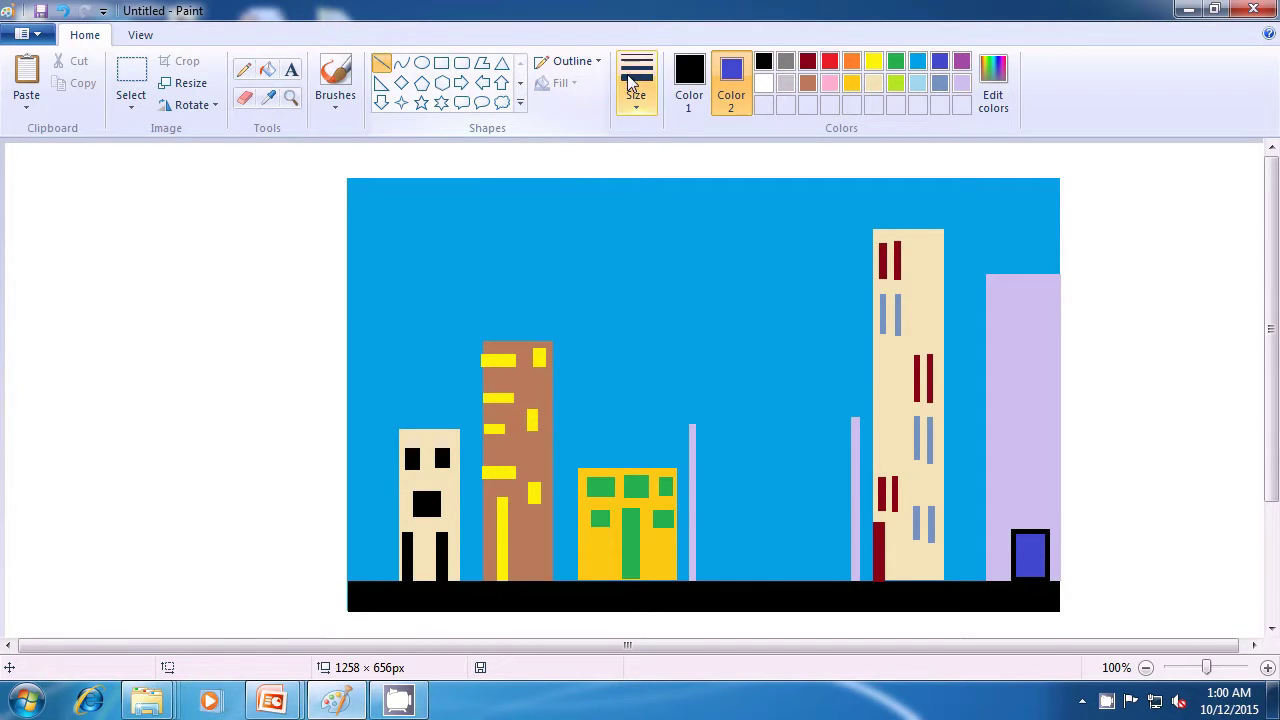
pyautogui.click(686, 88)
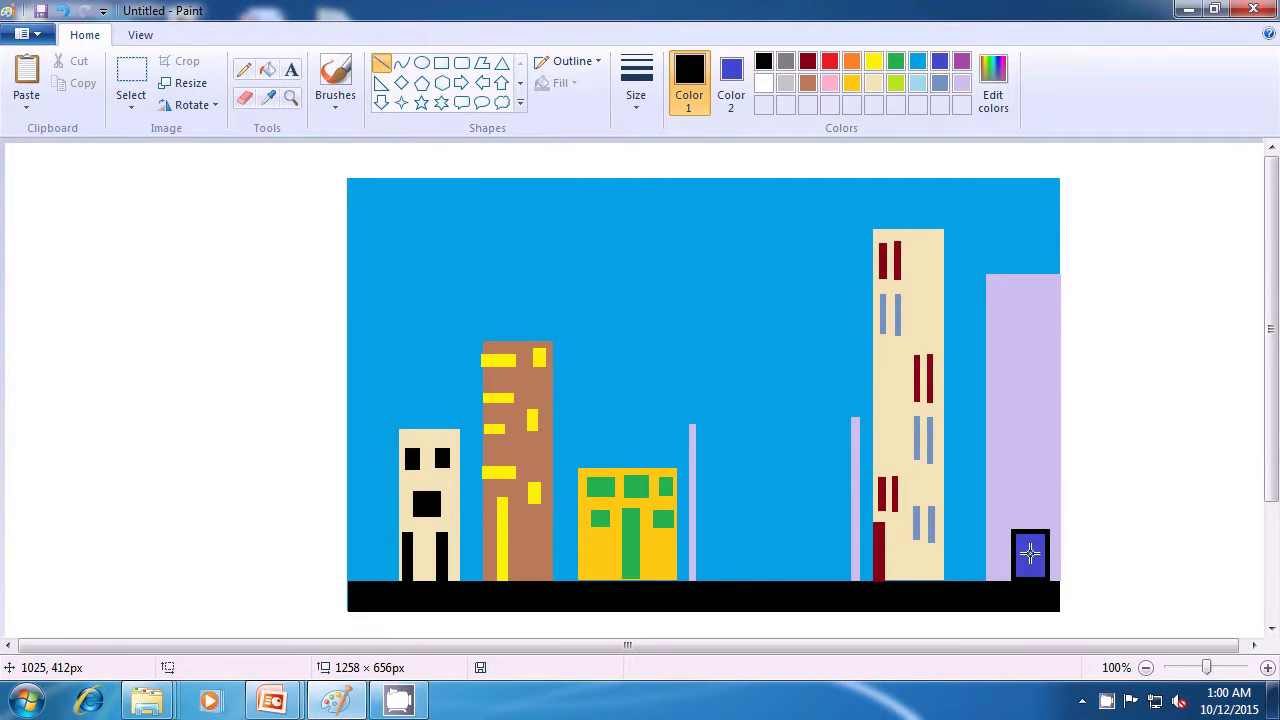
pyautogui.moveTo(1032, 535); pyautogui.dragTo(1032, 585)
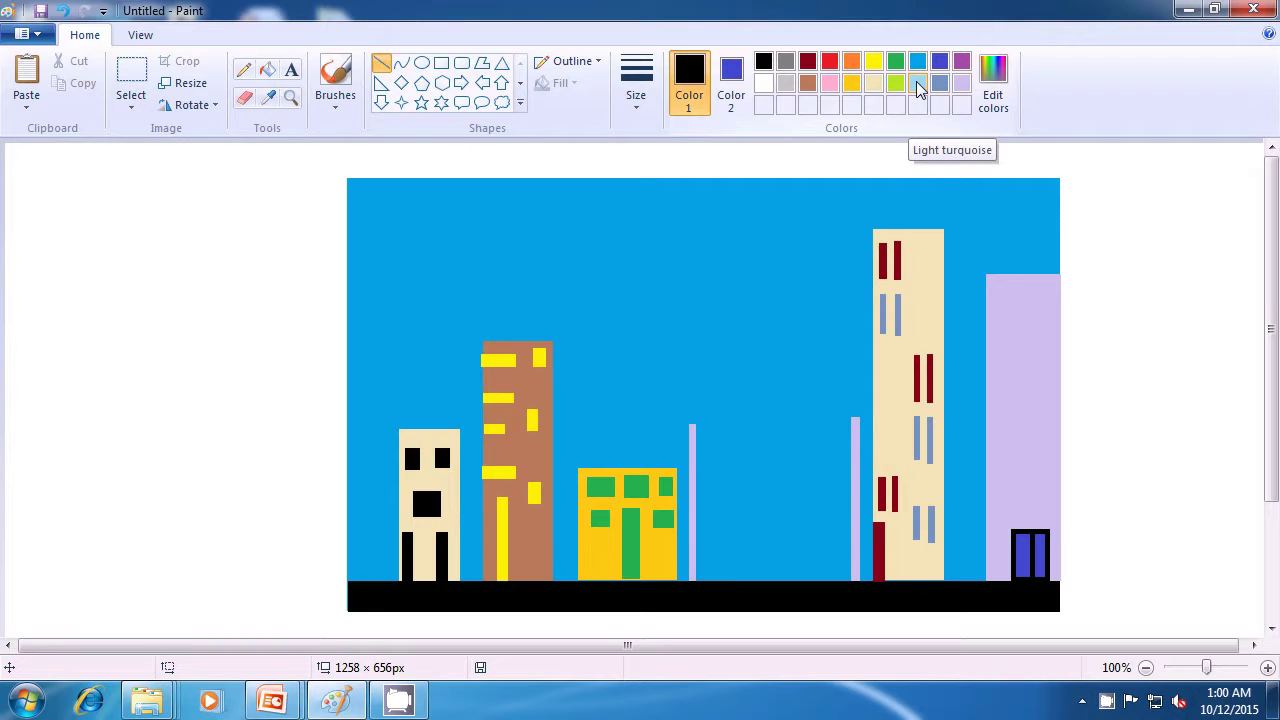
# Step: Try to draw a small rectangular window with light turquoise outline and fill on the lavender building, above and left of the door
pyautogui.click(918, 88)
pyautogui.click(731, 85)
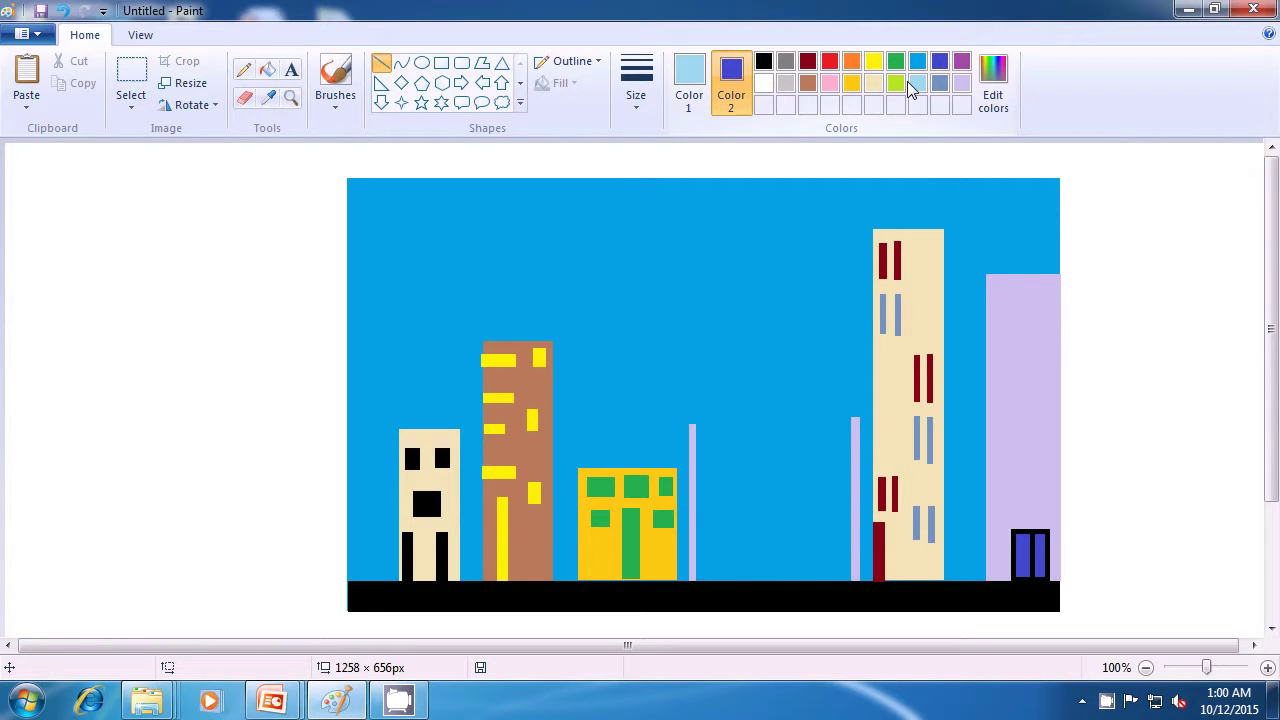
pyautogui.click(912, 86)
pyautogui.click(441, 63)
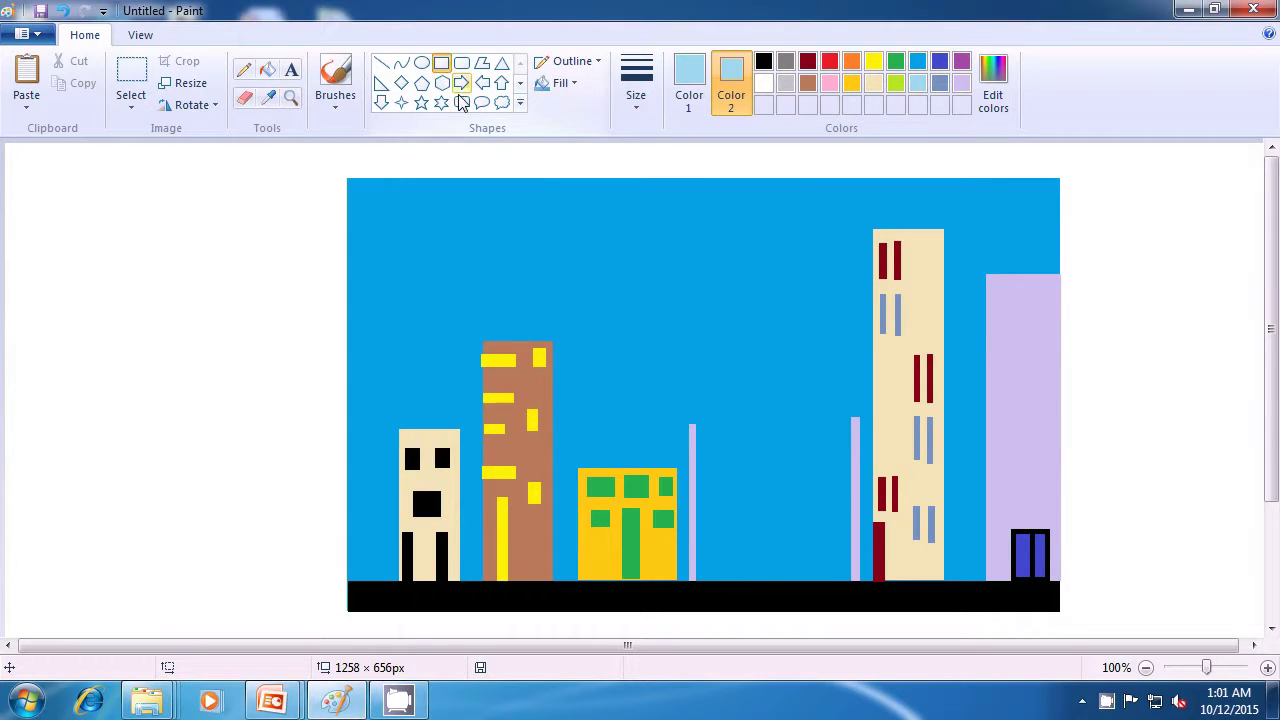
pyautogui.moveTo(992, 503); pyautogui.dragTo(998, 512)
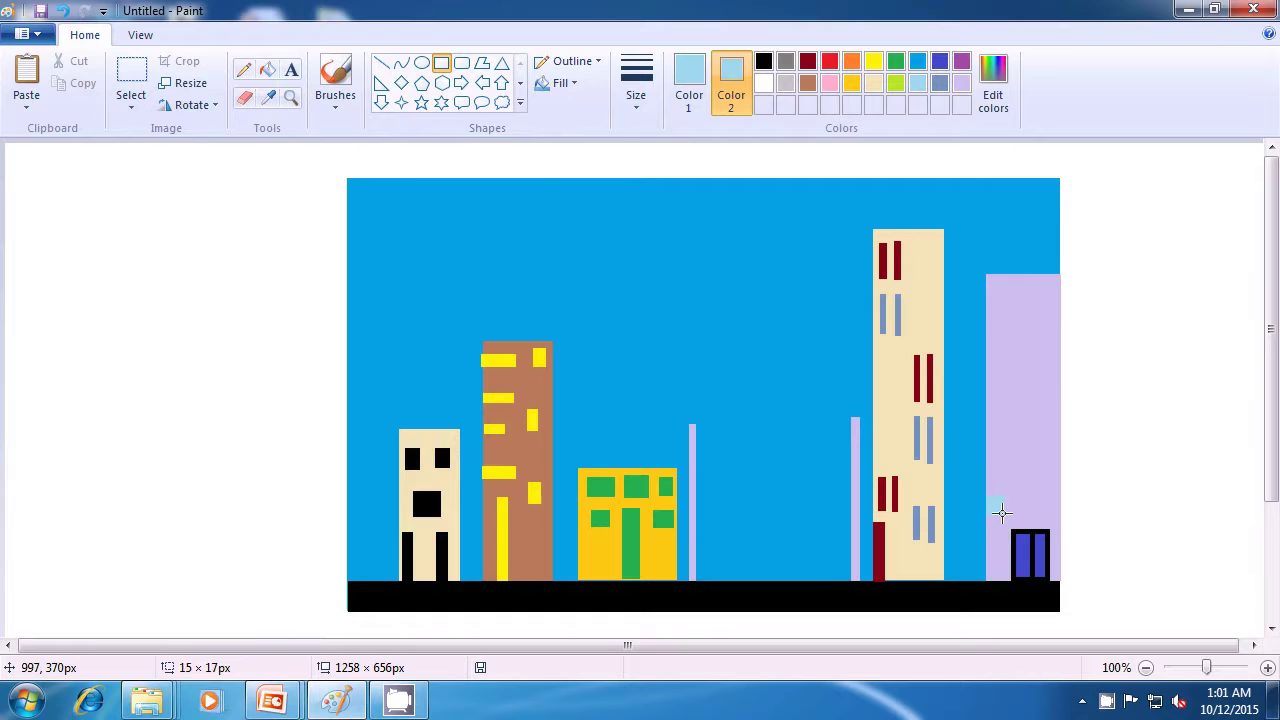
pyautogui.moveTo(1001, 512); pyautogui.dragTo(997, 507)
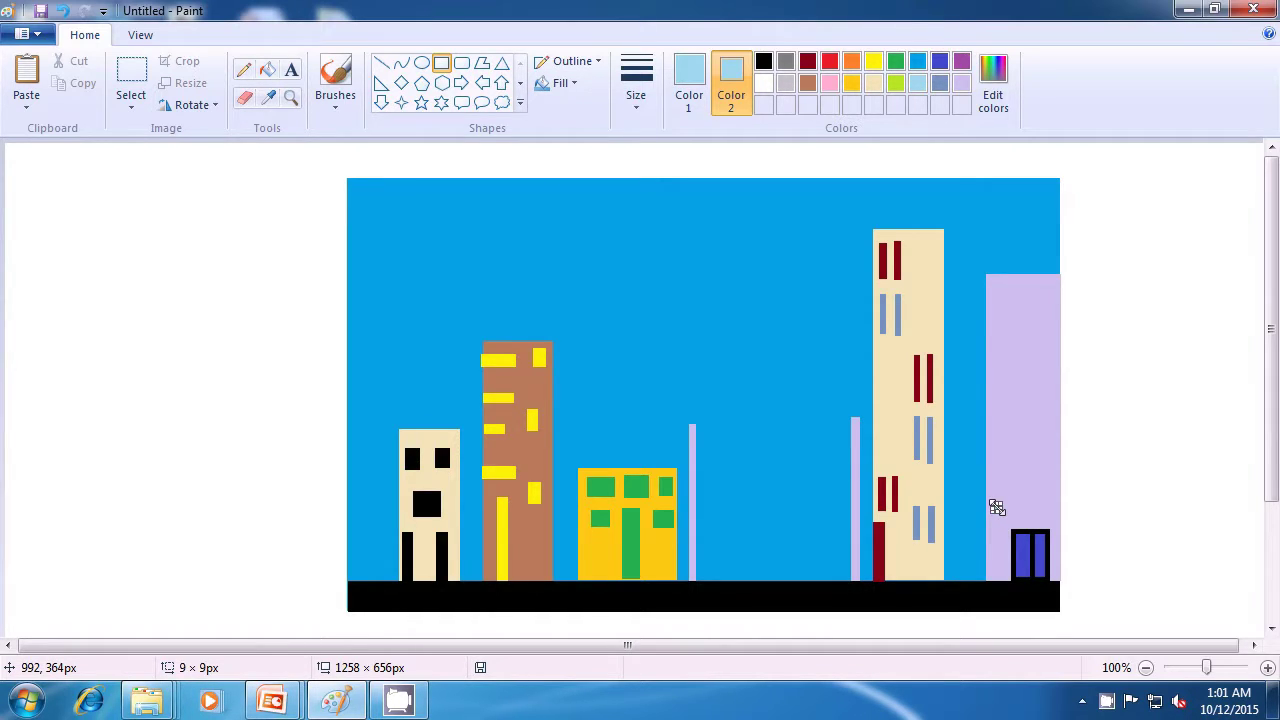
pyautogui.click(1006, 477)
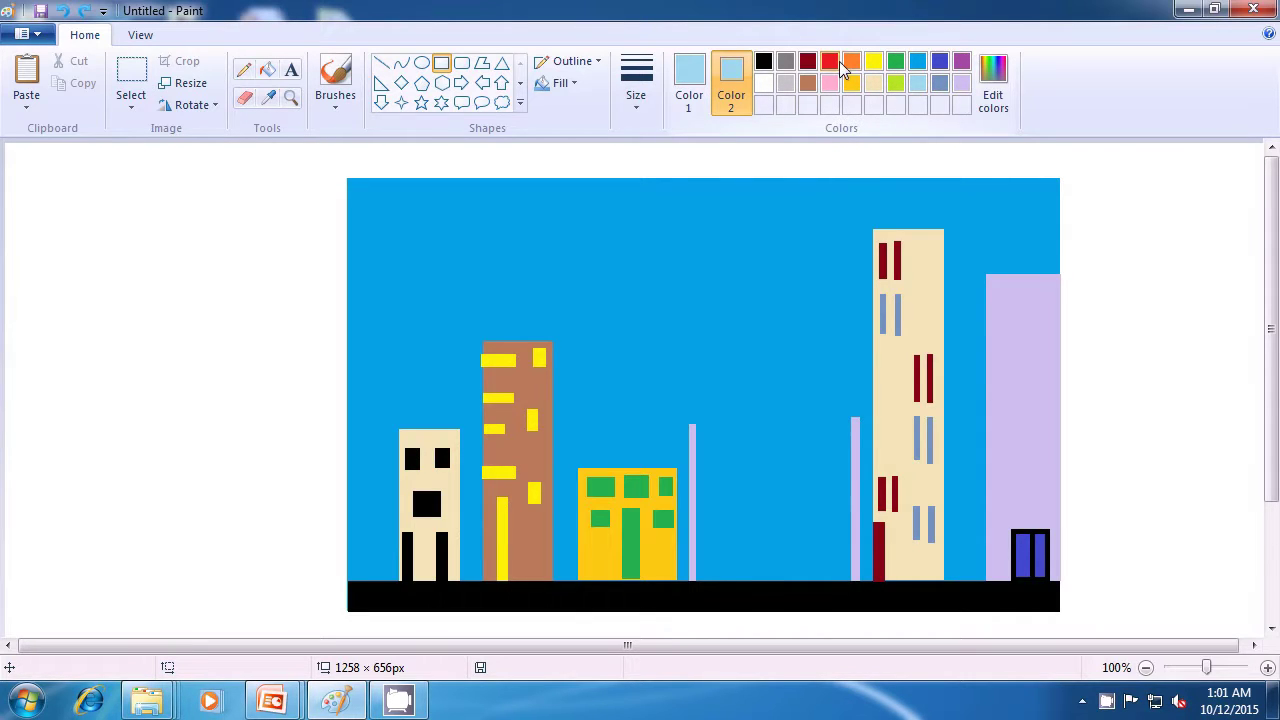
# Step: Draw a row of three small rectangular windows with red outline and fill, about 9 px wide, just above the lavender building's door
pyautogui.click(829, 62)
pyautogui.click(689, 78)
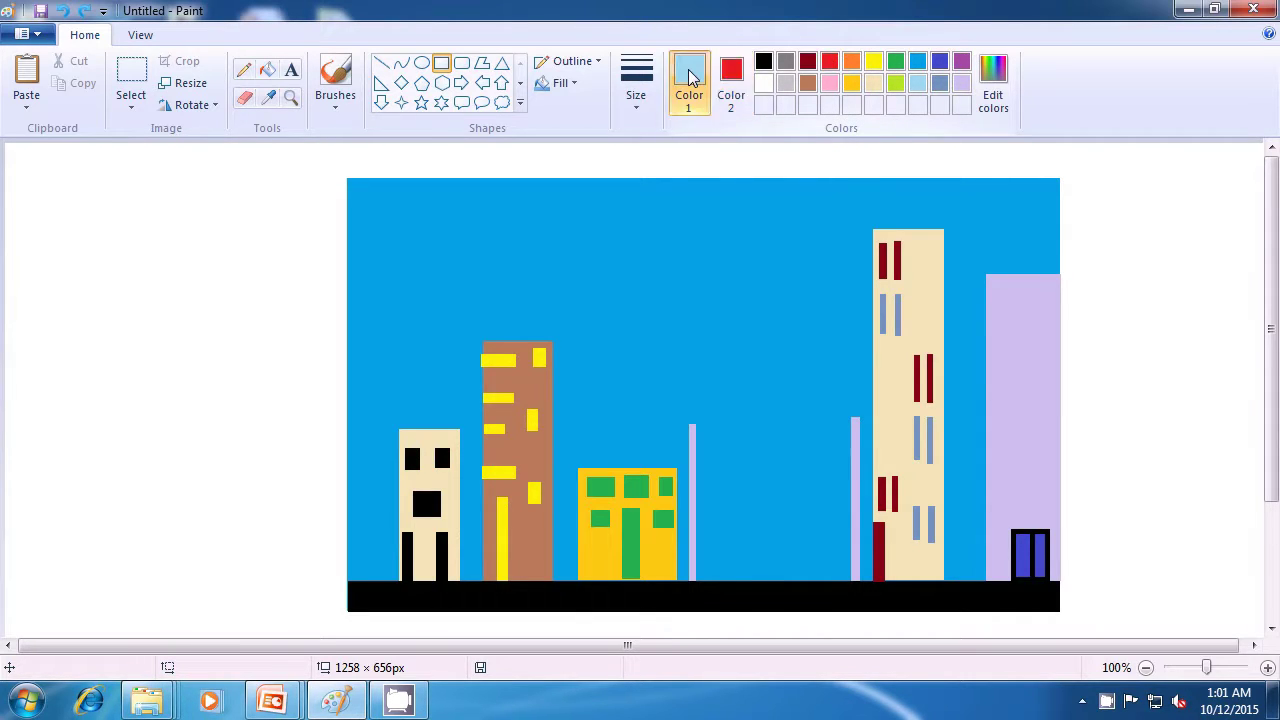
pyautogui.click(829, 64)
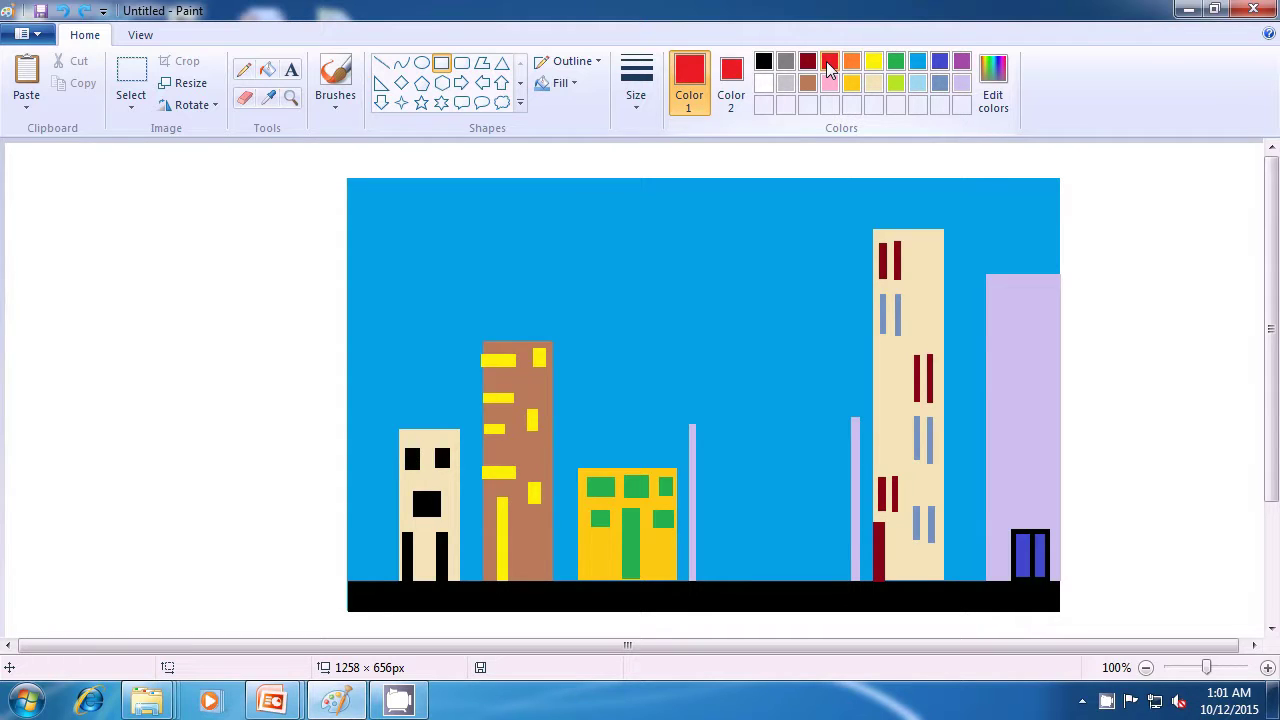
pyautogui.moveTo(990, 506); pyautogui.dragTo(999, 517)
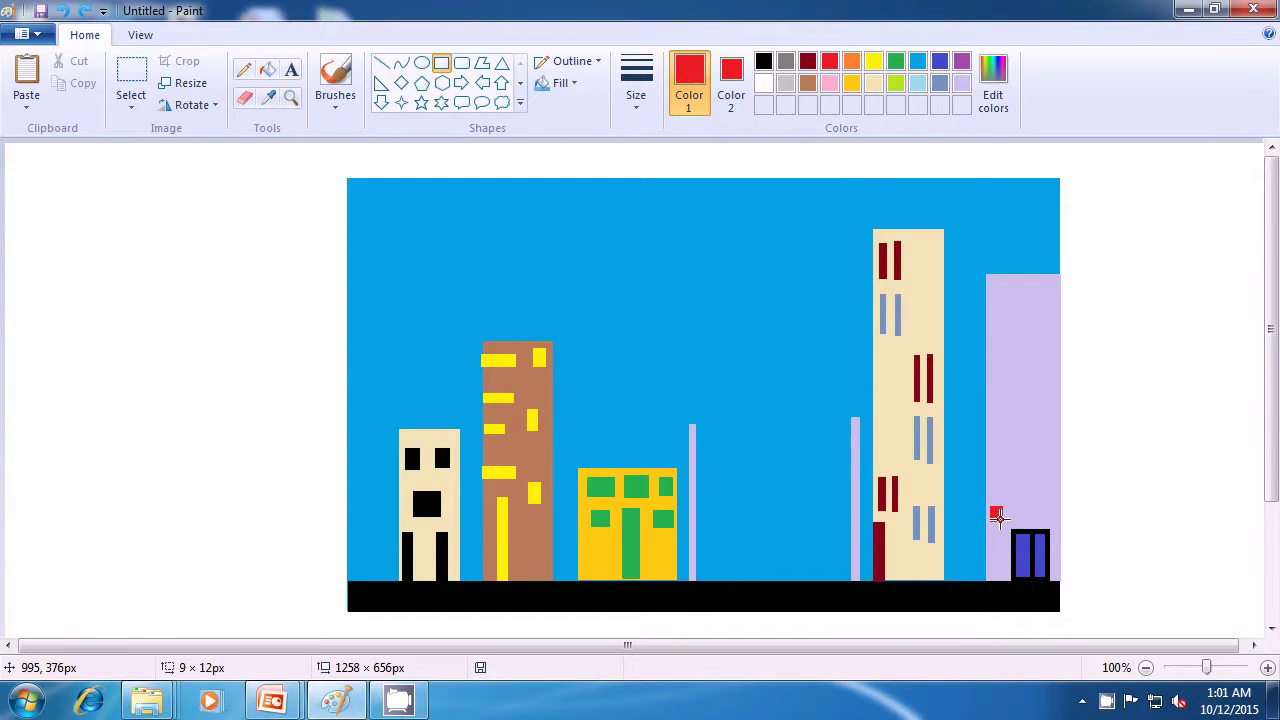
pyautogui.click(1076, 508)
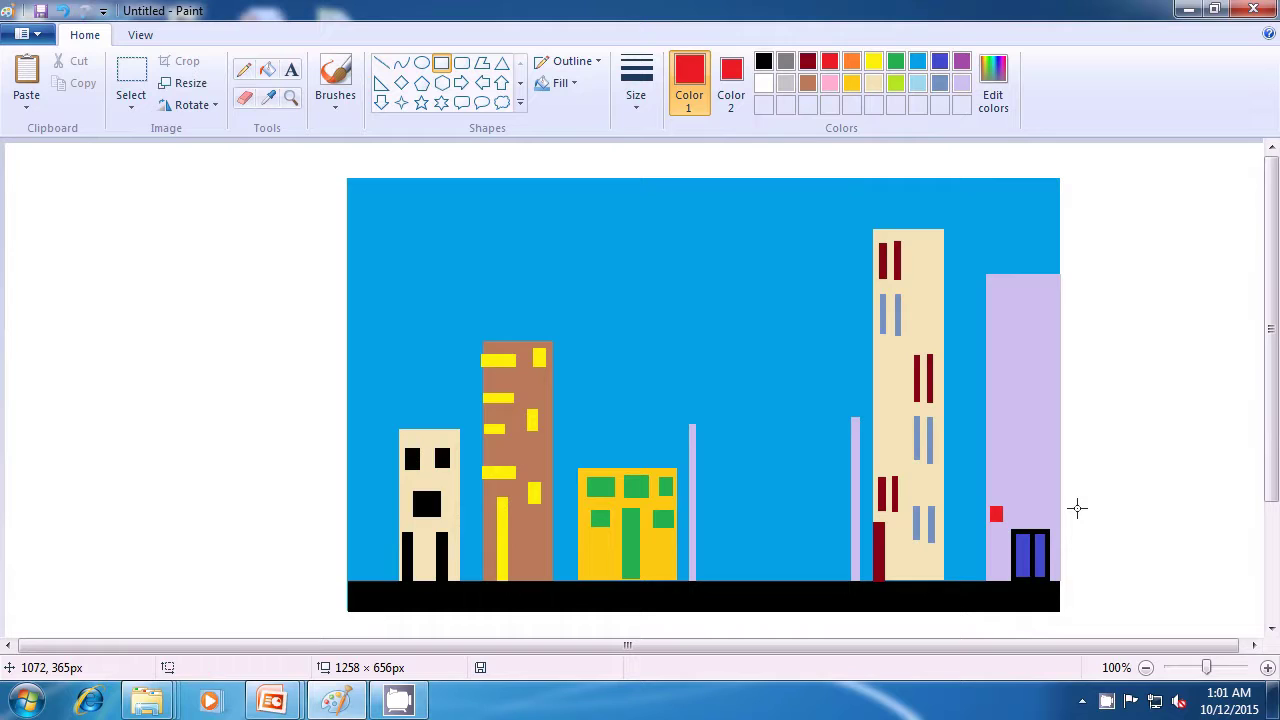
pyautogui.moveTo(1014, 506); pyautogui.dragTo(1022, 514)
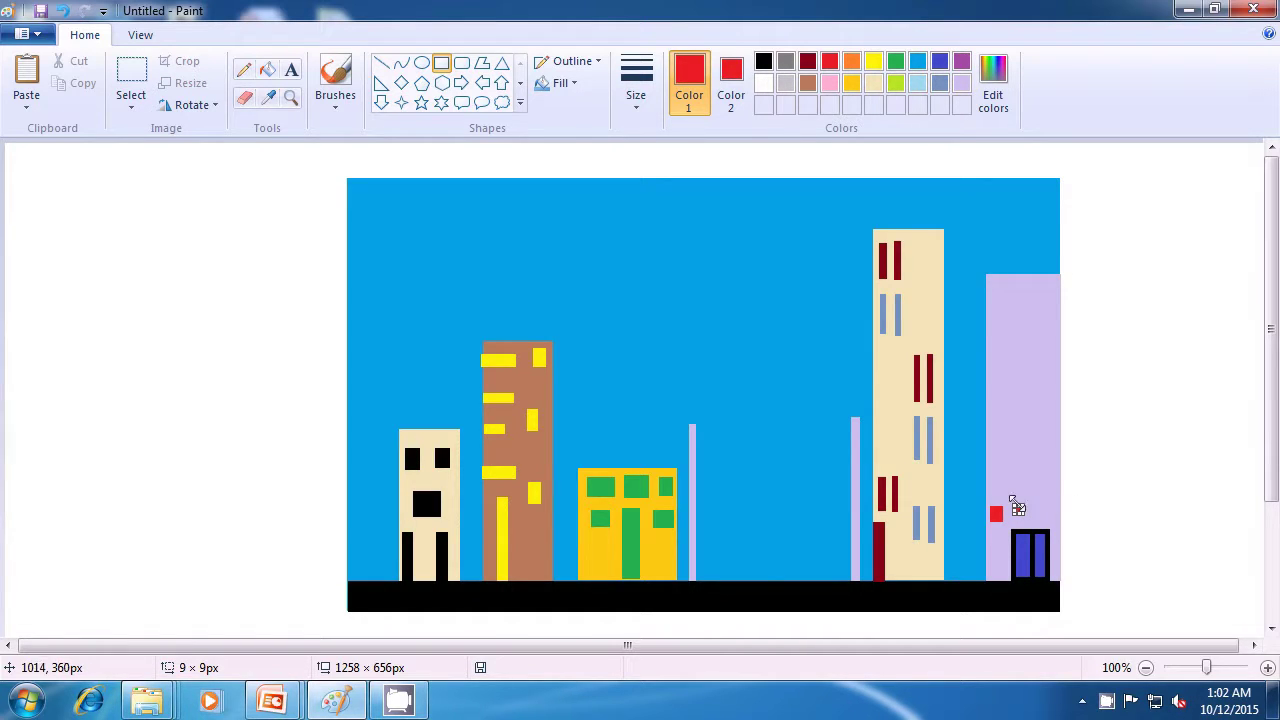
pyautogui.click(1043, 505)
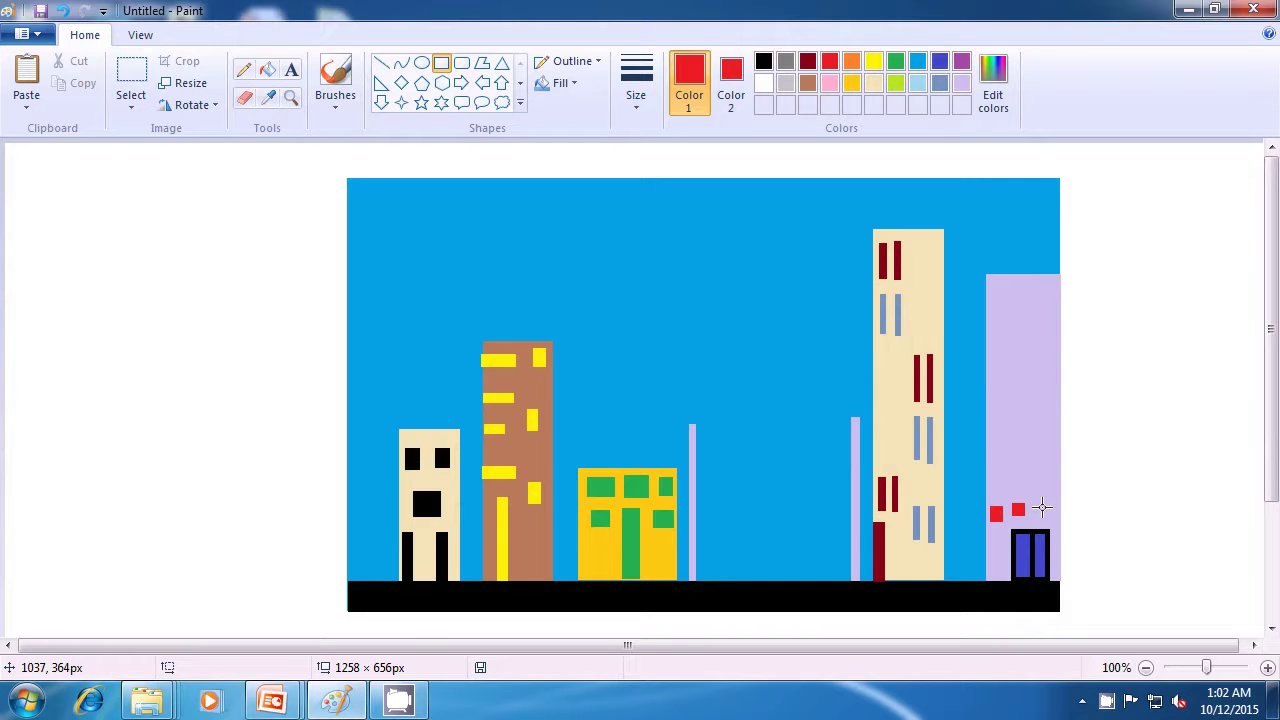
pyautogui.moveTo(1042, 506); pyautogui.dragTo(1046, 514)
# Step: Draw three tall thin windows with red outline and fill, about 2 × 50 px, side by side above the lavender building's small red windows
pyautogui.moveTo(994, 424); pyautogui.dragTo(995, 468)
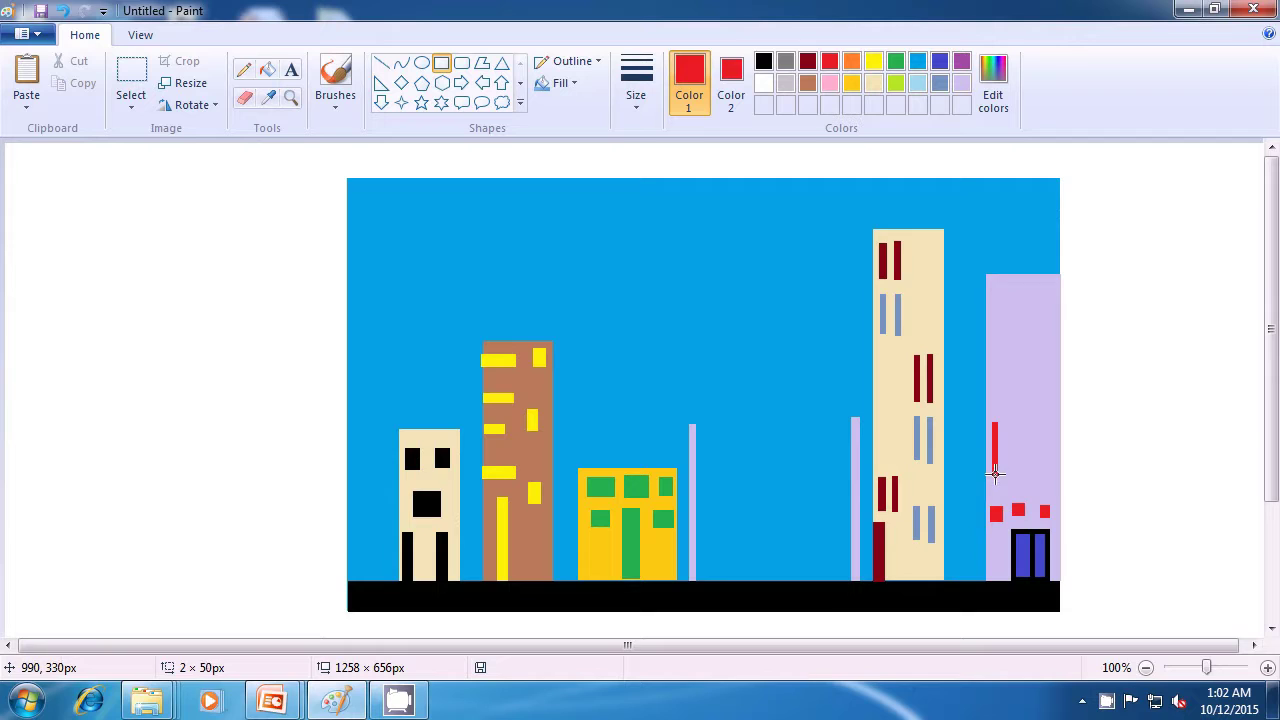
pyautogui.click(1136, 462)
pyautogui.moveTo(1017, 427); pyautogui.dragTo(1016, 484)
pyautogui.click(1137, 461)
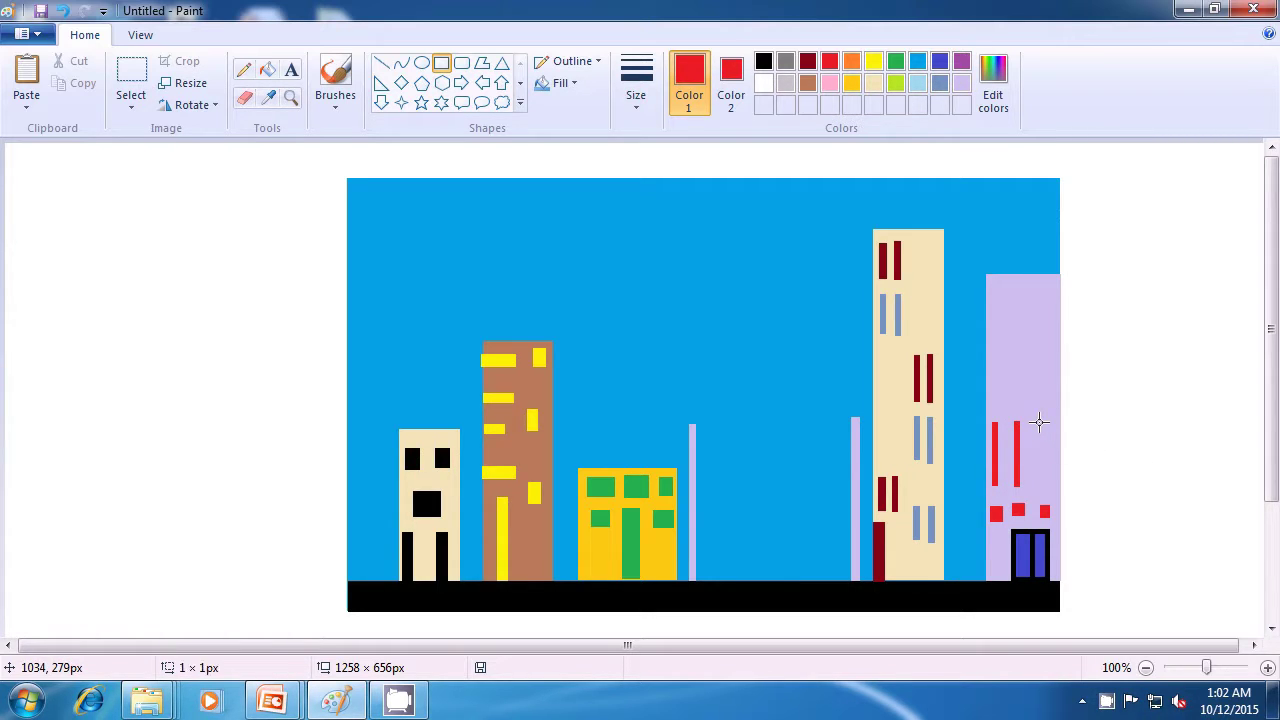
pyautogui.moveTo(1039, 423); pyautogui.dragTo(1044, 491)
pyautogui.click(990, 363)
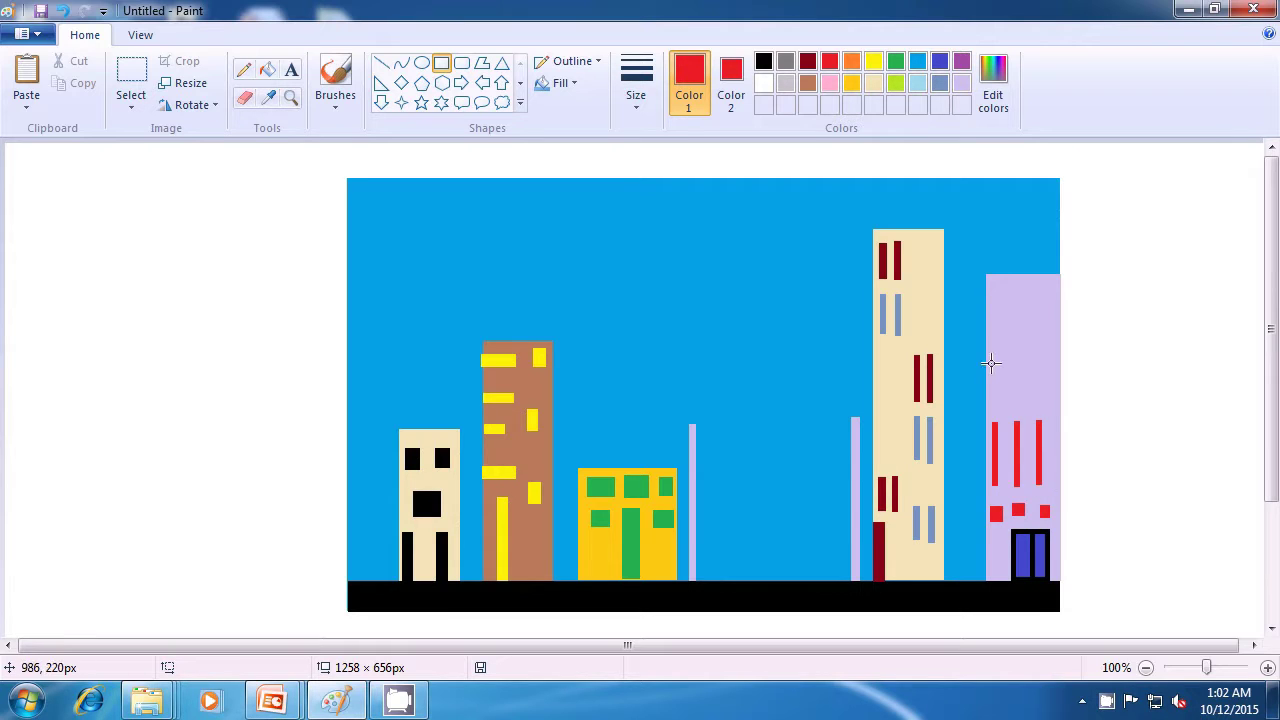
# Step: Draw a row of three small square red windows above the three tall red windows on the lavender building
pyautogui.moveTo(990, 359); pyautogui.dragTo(991, 366)
pyautogui.click(1071, 383)
pyautogui.moveTo(1013, 358); pyautogui.dragTo(1042, 364)
# Step: Draw a row of three small square windows with purple outline and fill above the upper red row on the lavender building
pyautogui.click(961, 62)
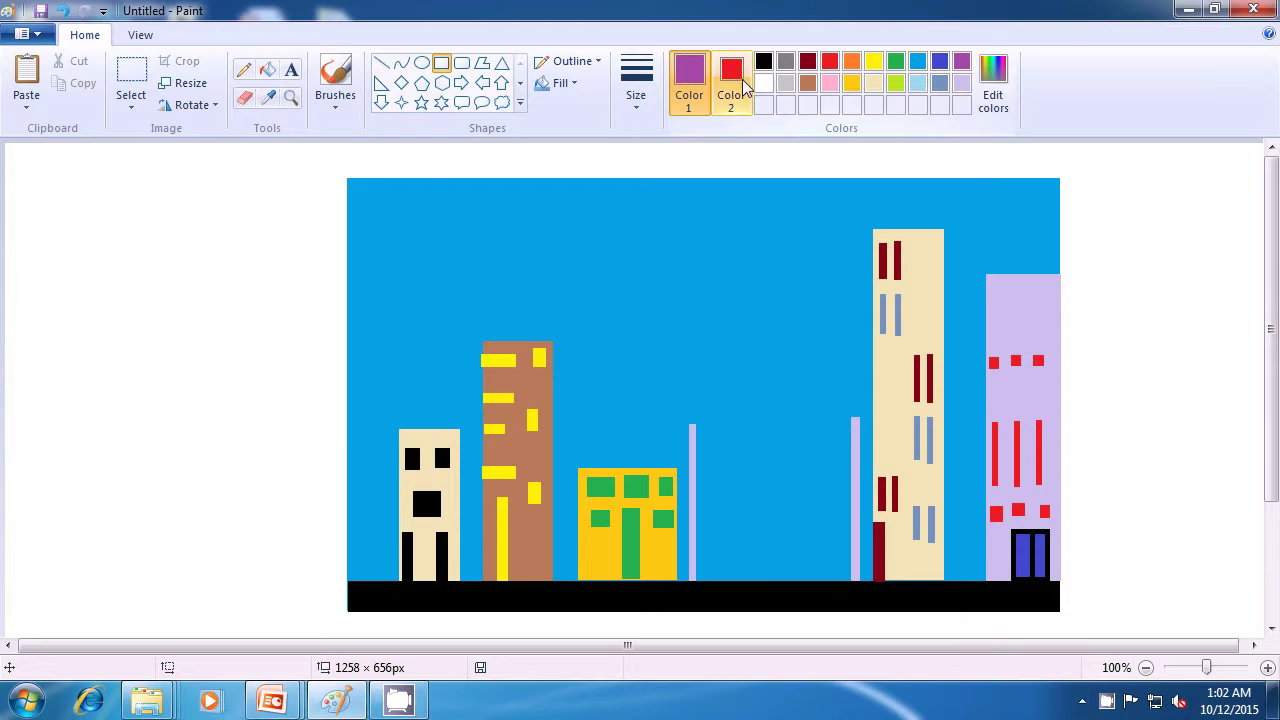
pyautogui.click(731, 80)
pyautogui.click(961, 62)
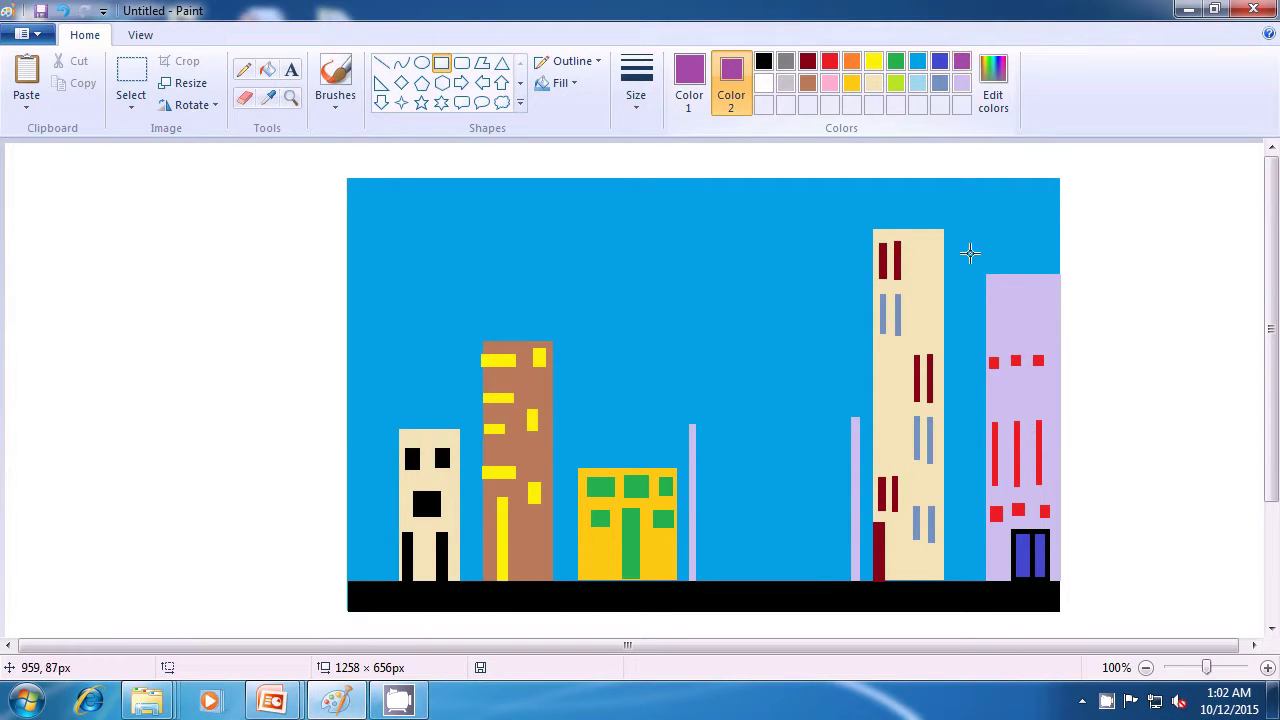
pyautogui.moveTo(989, 318); pyautogui.dragTo(995, 327)
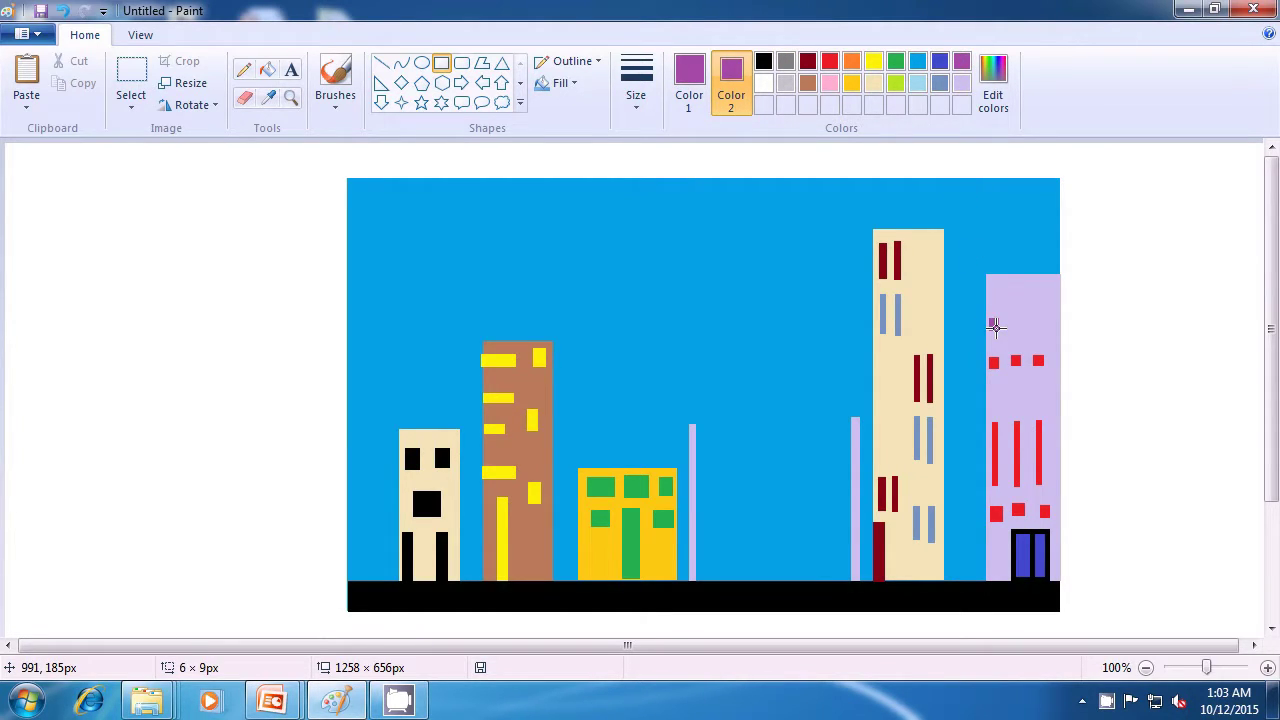
pyautogui.click(1010, 319)
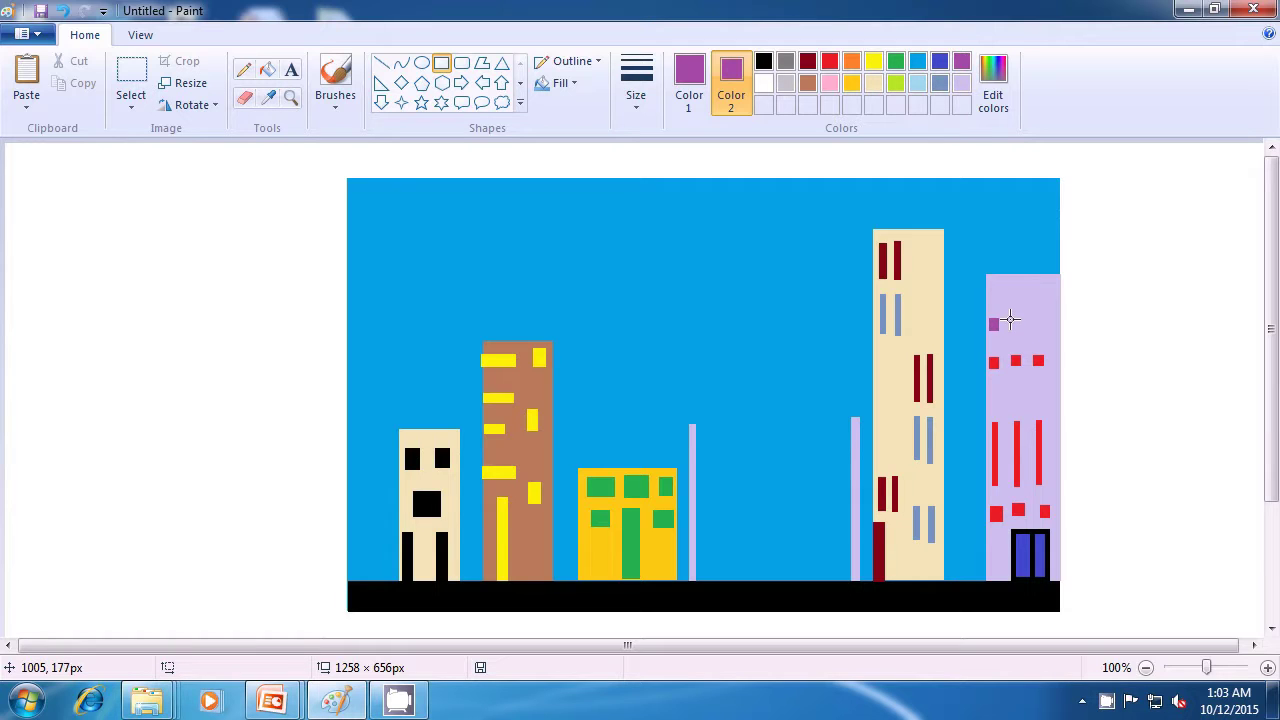
pyautogui.moveTo(1010, 319); pyautogui.dragTo(1017, 326)
pyautogui.click(1082, 321)
pyautogui.moveTo(1033, 318); pyautogui.dragTo(1037, 327)
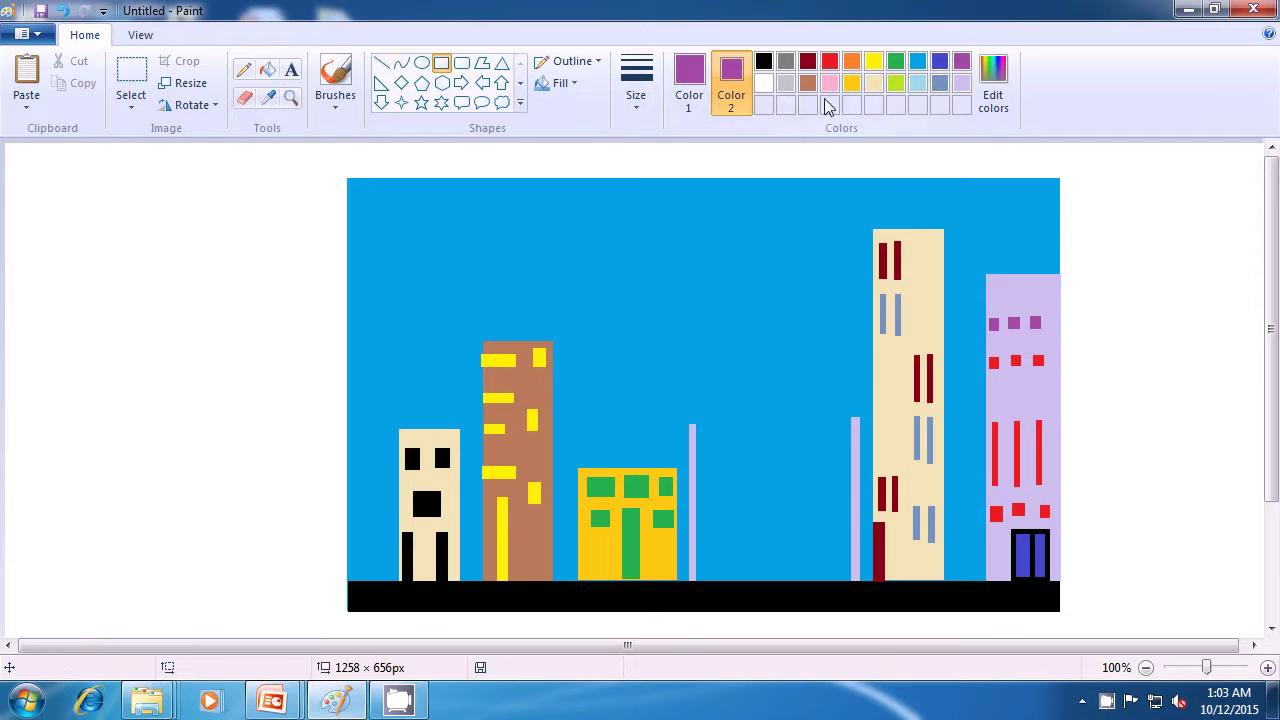
# Step: Draw a wide horizontal rectangle with dark red outline and fill, about 48 px wide, just below the lavender building's top edge
pyautogui.click(808, 61)
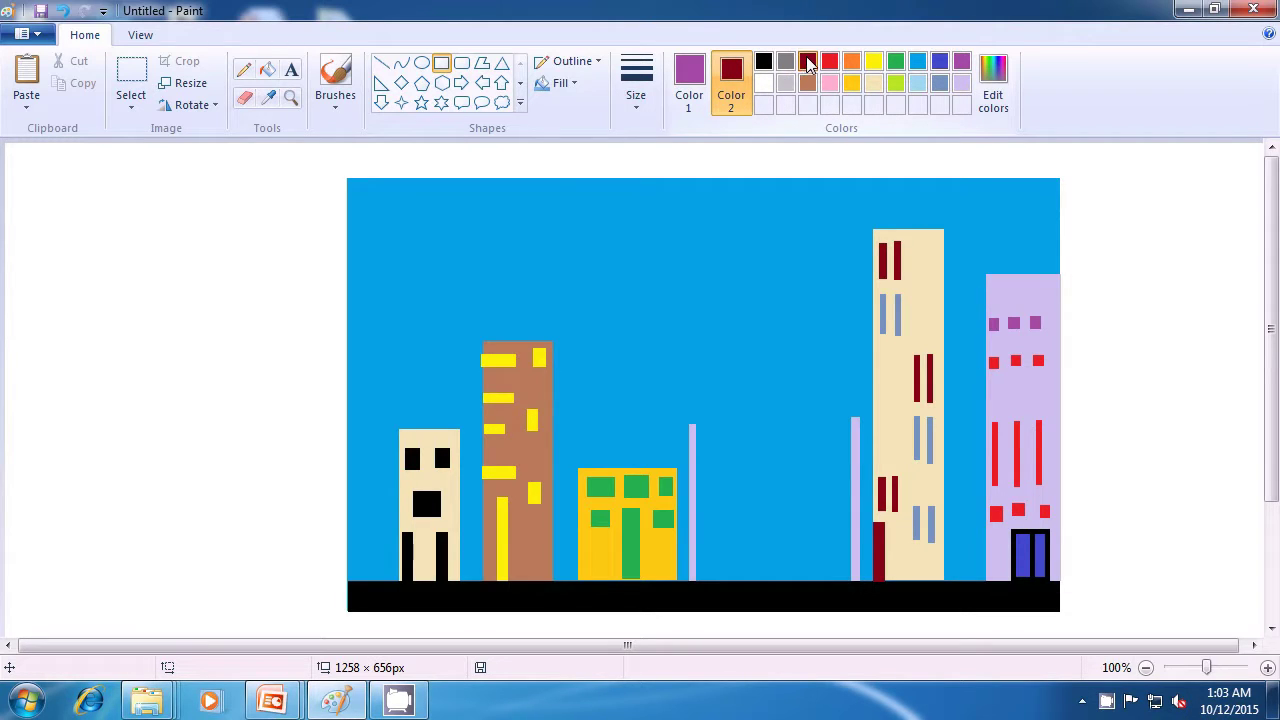
pyautogui.click(689, 80)
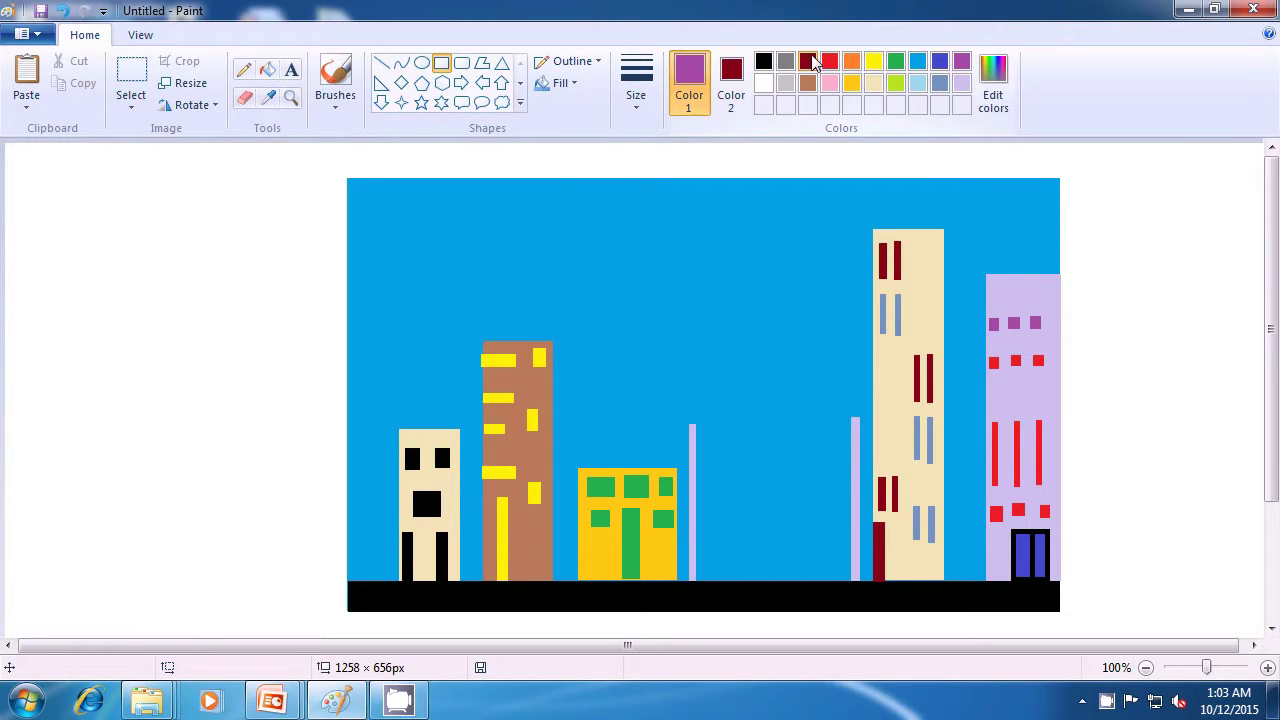
pyautogui.click(808, 61)
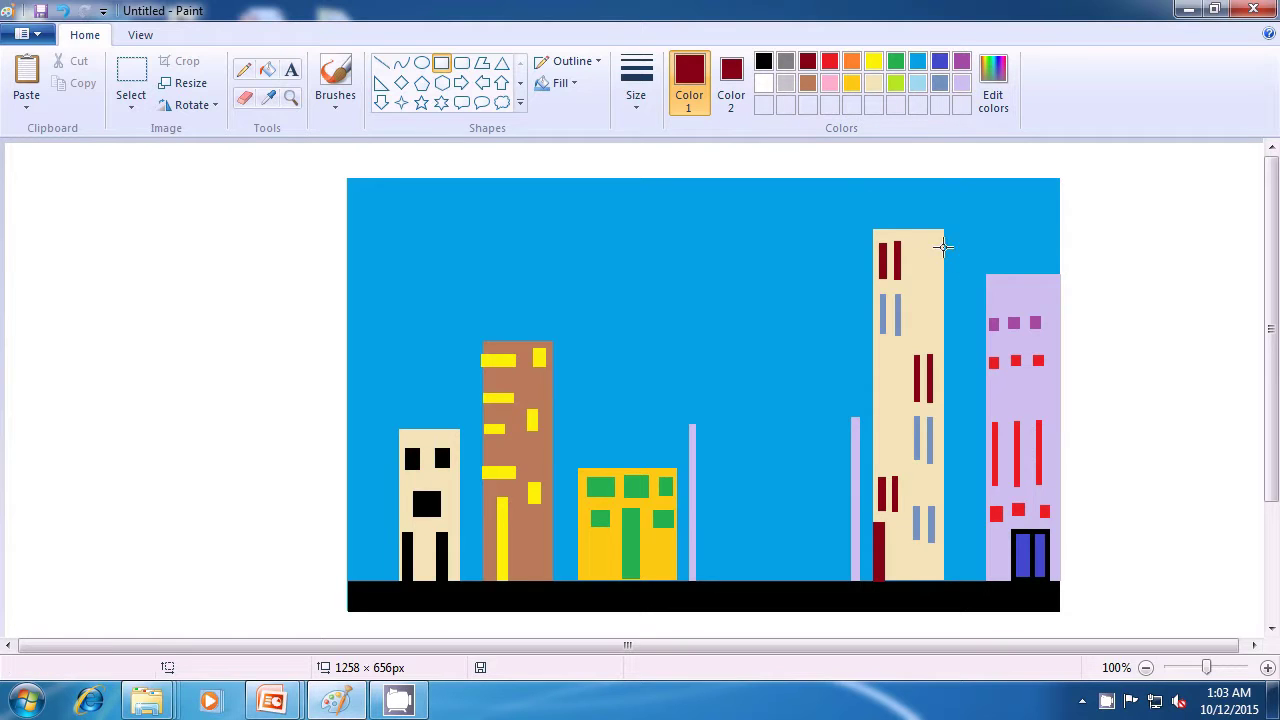
pyautogui.moveTo(1001, 278); pyautogui.dragTo(1047, 289)
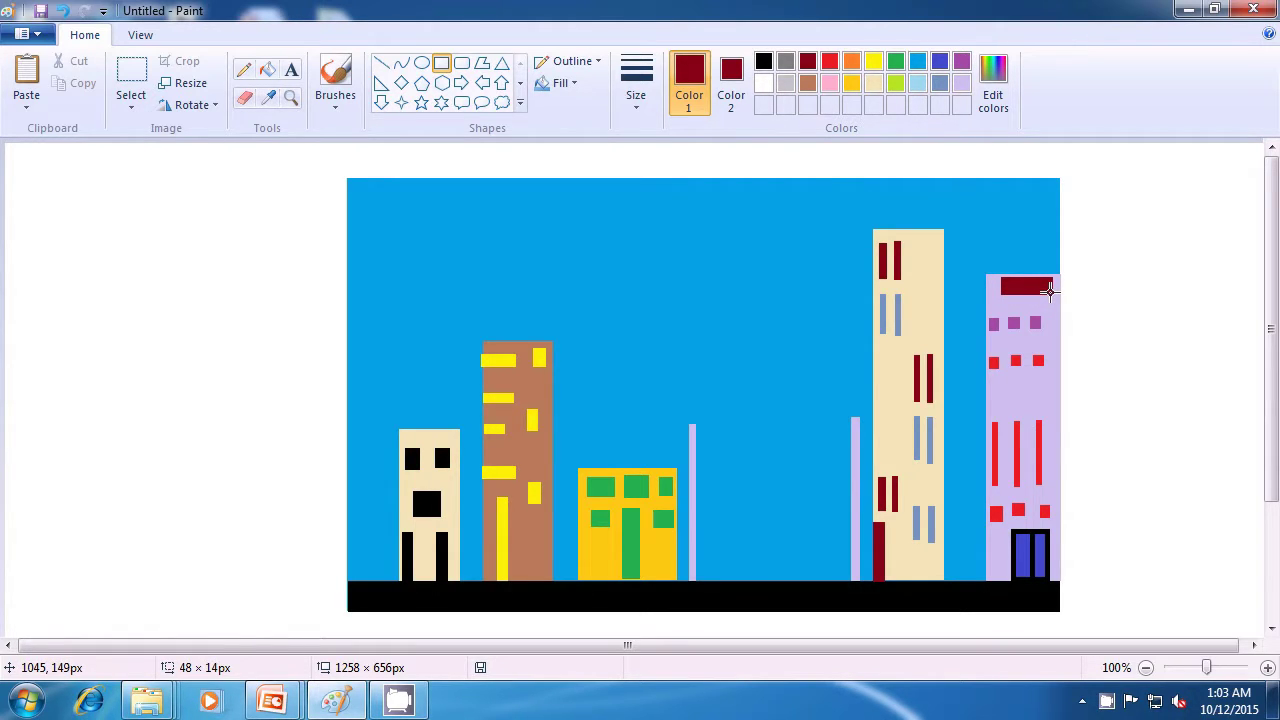
pyautogui.moveTo(1047, 289); pyautogui.dragTo(1049, 290)
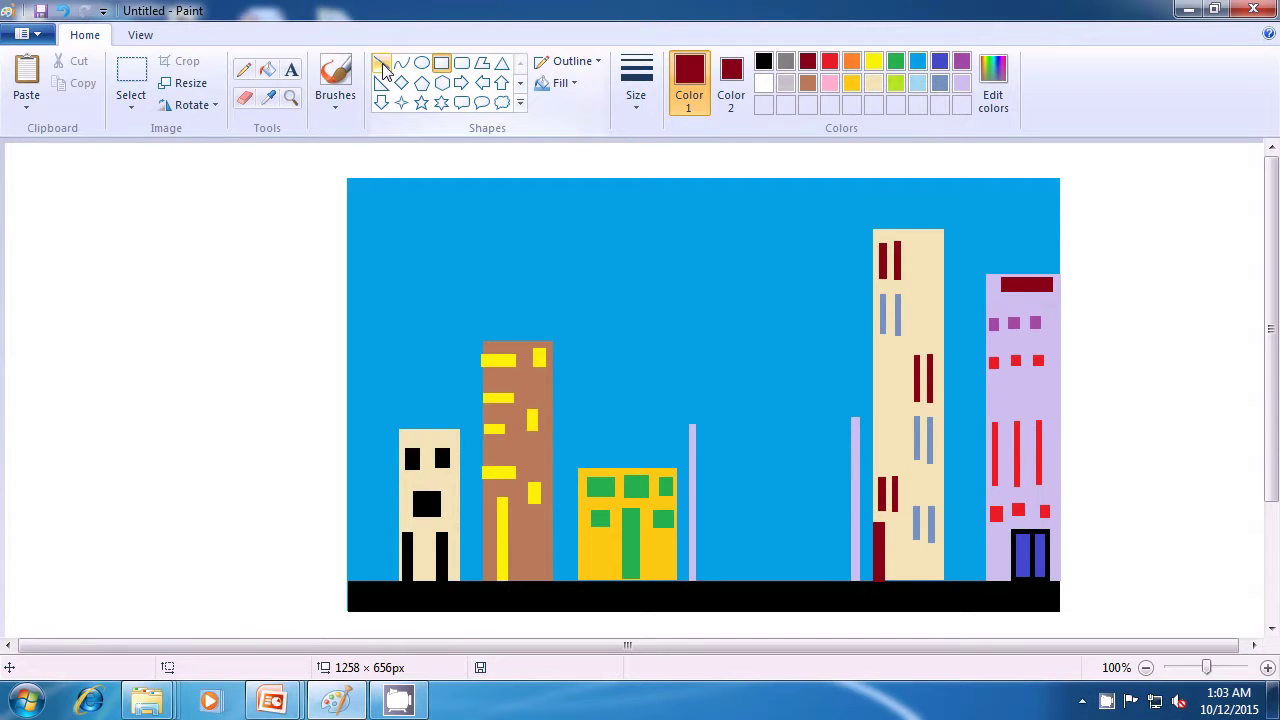
# Step: Draw a small slanted four-sided lamp outline with yellow lines, extending right from the top of the left lavender post
pyautogui.click(381, 64)
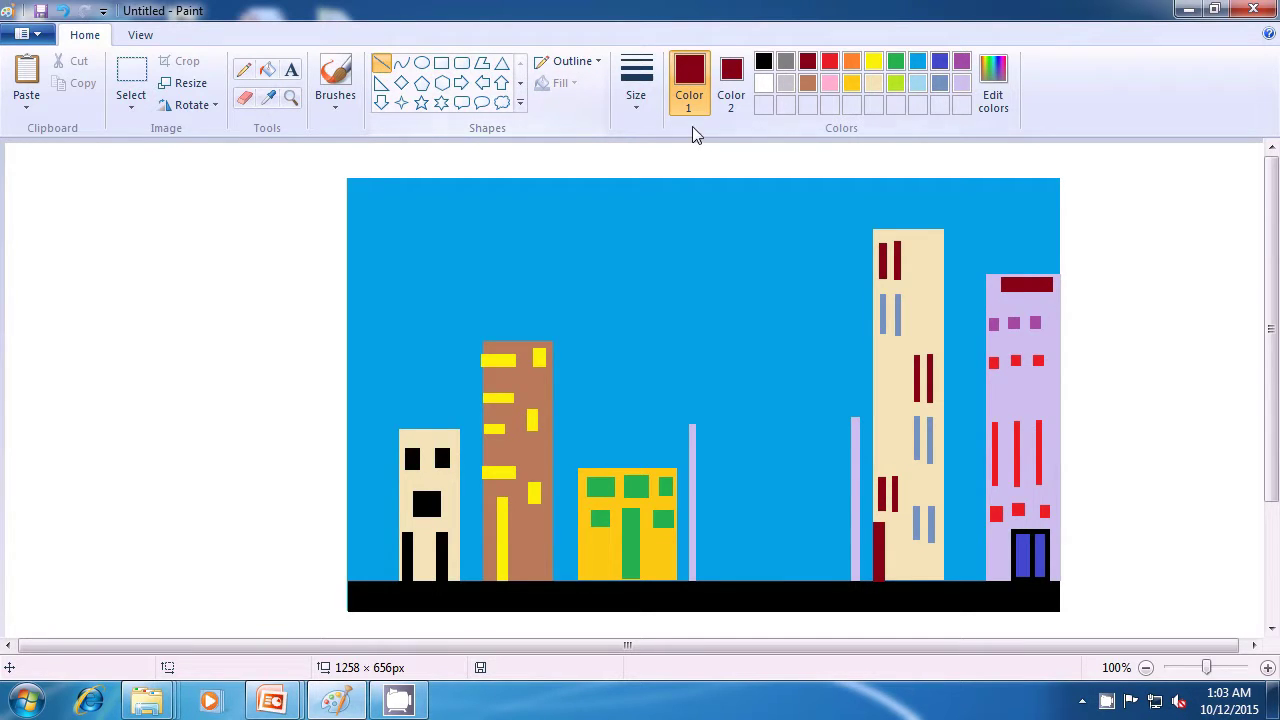
pyautogui.click(874, 62)
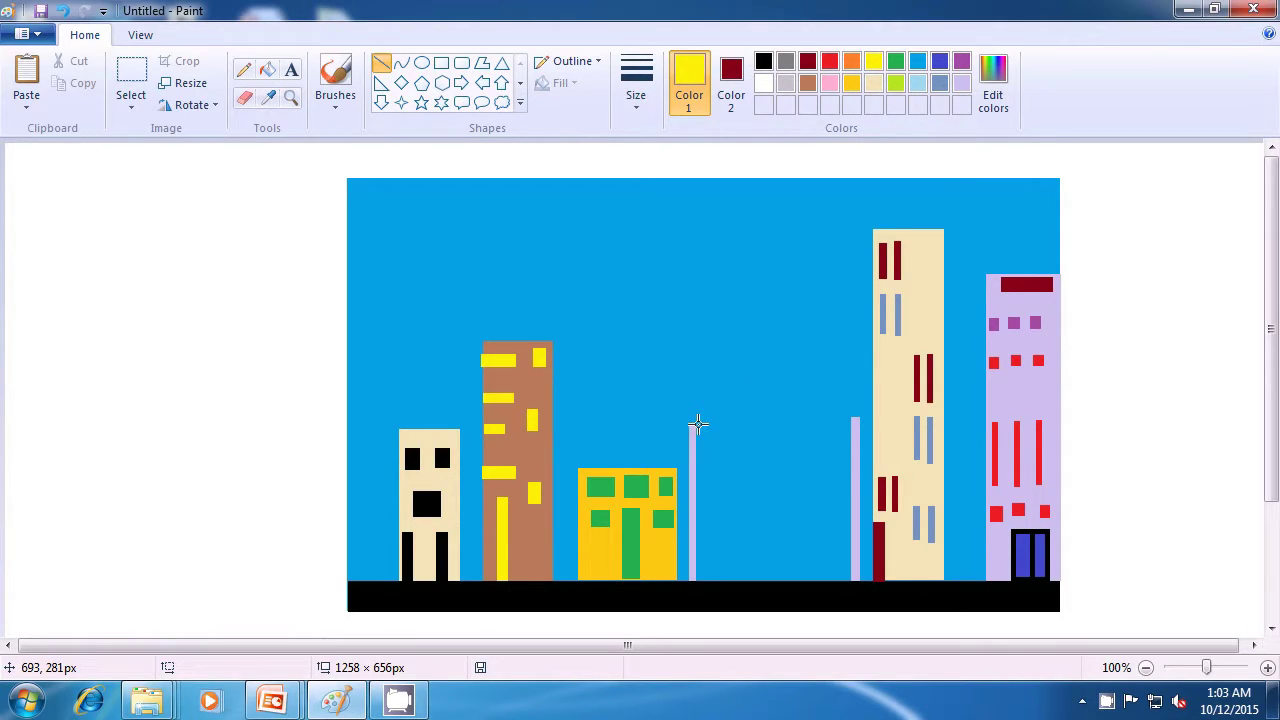
pyautogui.moveTo(699, 424); pyautogui.dragTo(700, 420)
pyautogui.moveTo(701, 421); pyautogui.dragTo(698, 422)
pyautogui.click(764, 427)
pyautogui.moveTo(707, 418); pyautogui.dragTo(716, 428)
pyautogui.click(742, 416)
pyautogui.moveTo(717, 427); pyautogui.dragTo(697, 440)
# Step: Draw a small four-sided lamp outline with yellow lines, extending left from the top of the right lavender post
pyautogui.moveTo(850, 435)
pyautogui.mouseDown()
pyautogui.moveTo(835, 407)
pyautogui.moveTo(849, 419)
pyautogui.mouseUp()
pyautogui.click(818, 390)
pyautogui.click(859, 378)
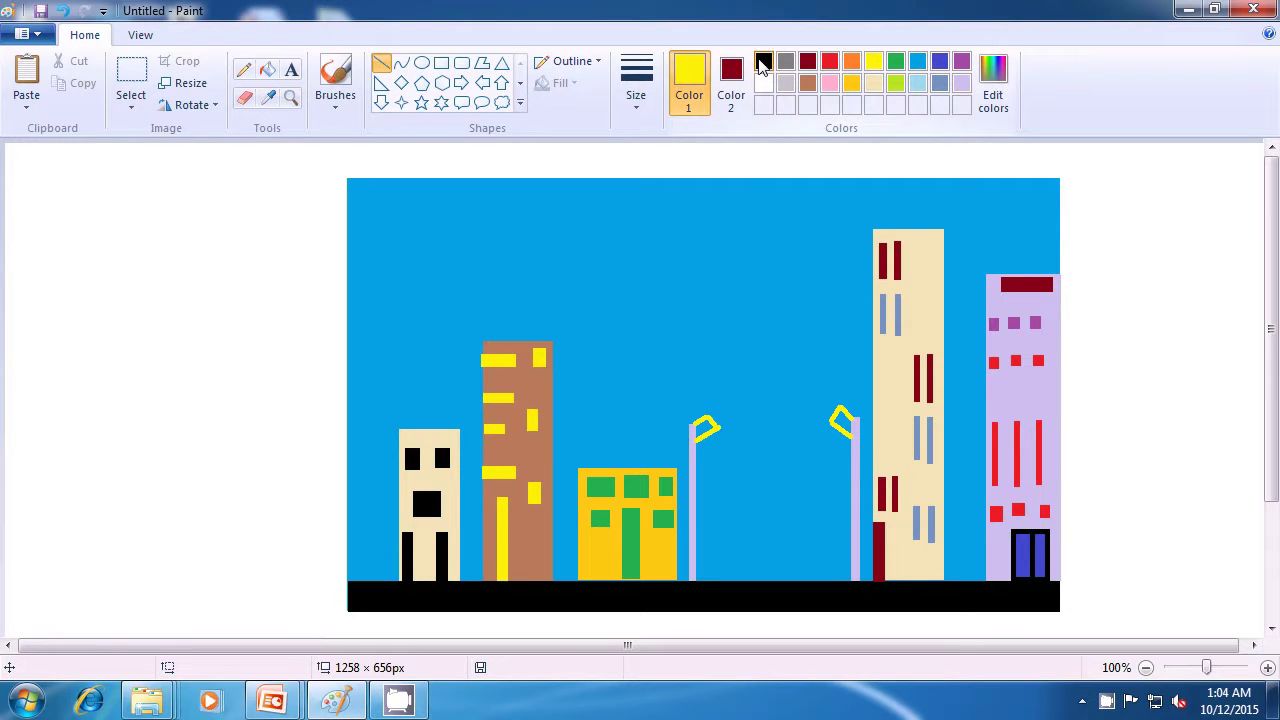
# Step: Draw two small upright rectangles with black outline and solid black fill on the road, just right of the left lamp post
pyautogui.click(763, 61)
pyautogui.click(732, 78)
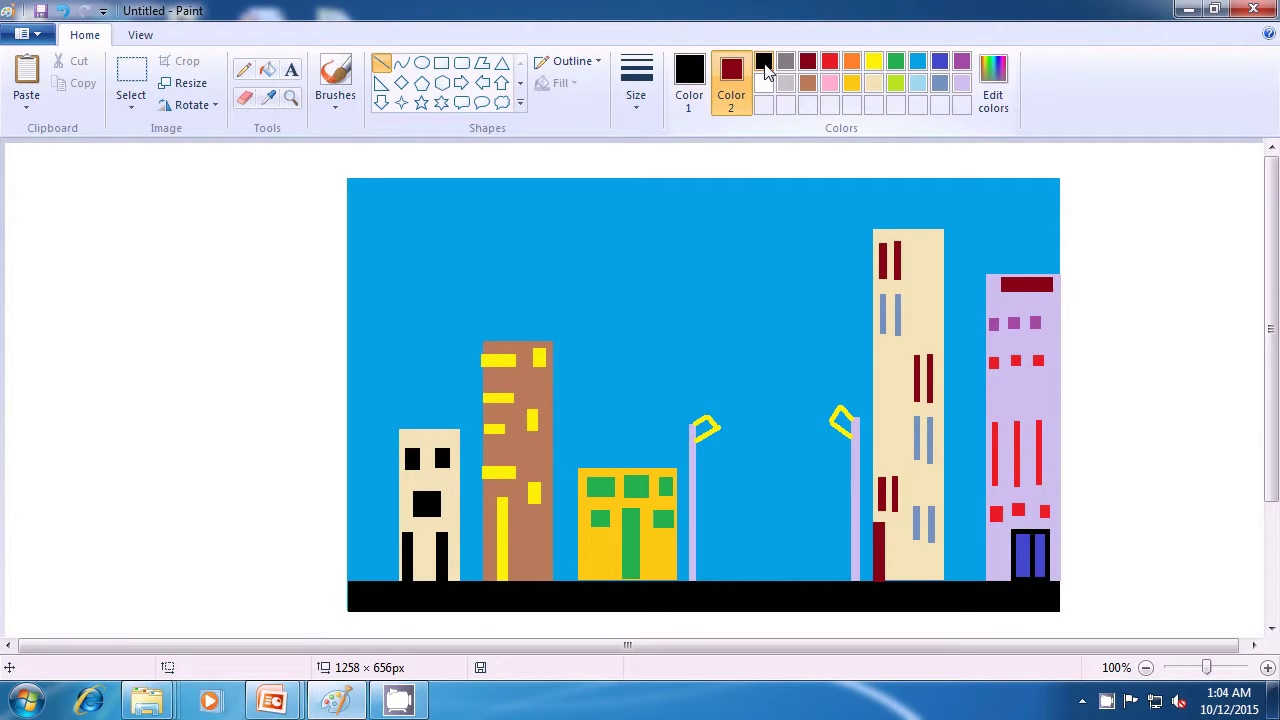
pyautogui.click(763, 64)
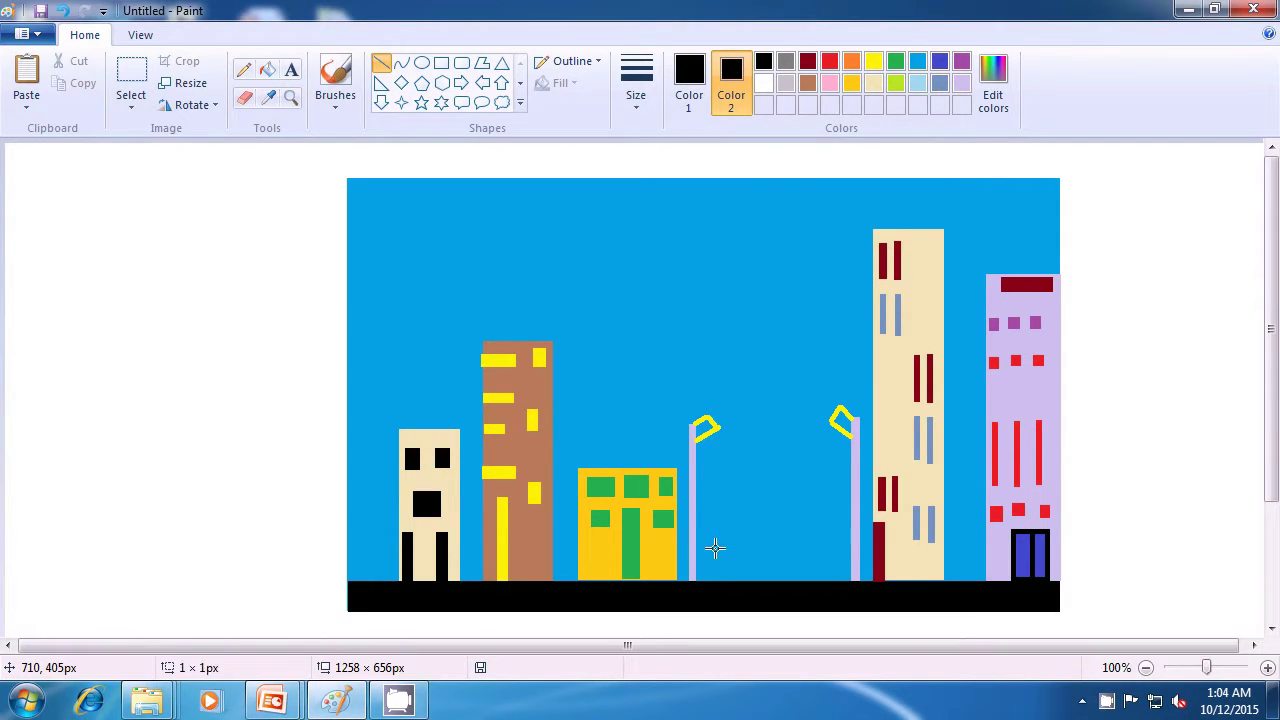
pyautogui.moveTo(715, 548); pyautogui.dragTo(720, 563)
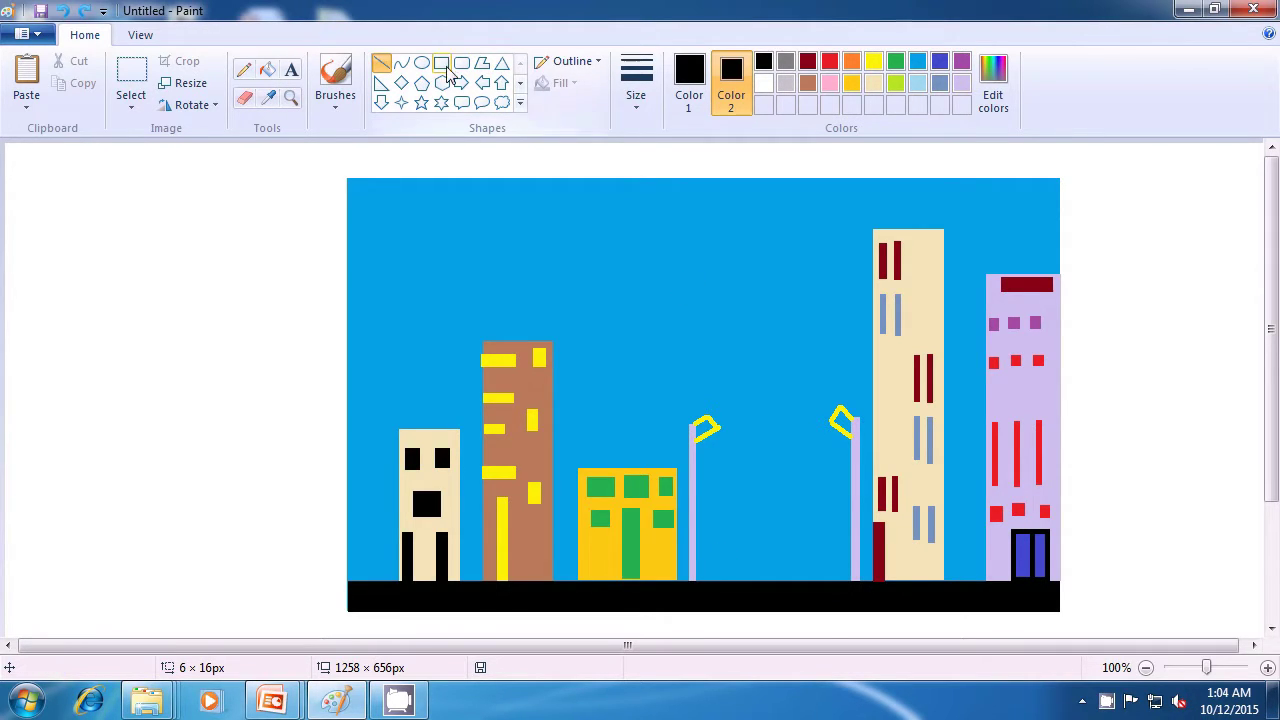
pyautogui.click(441, 63)
pyautogui.click(577, 86)
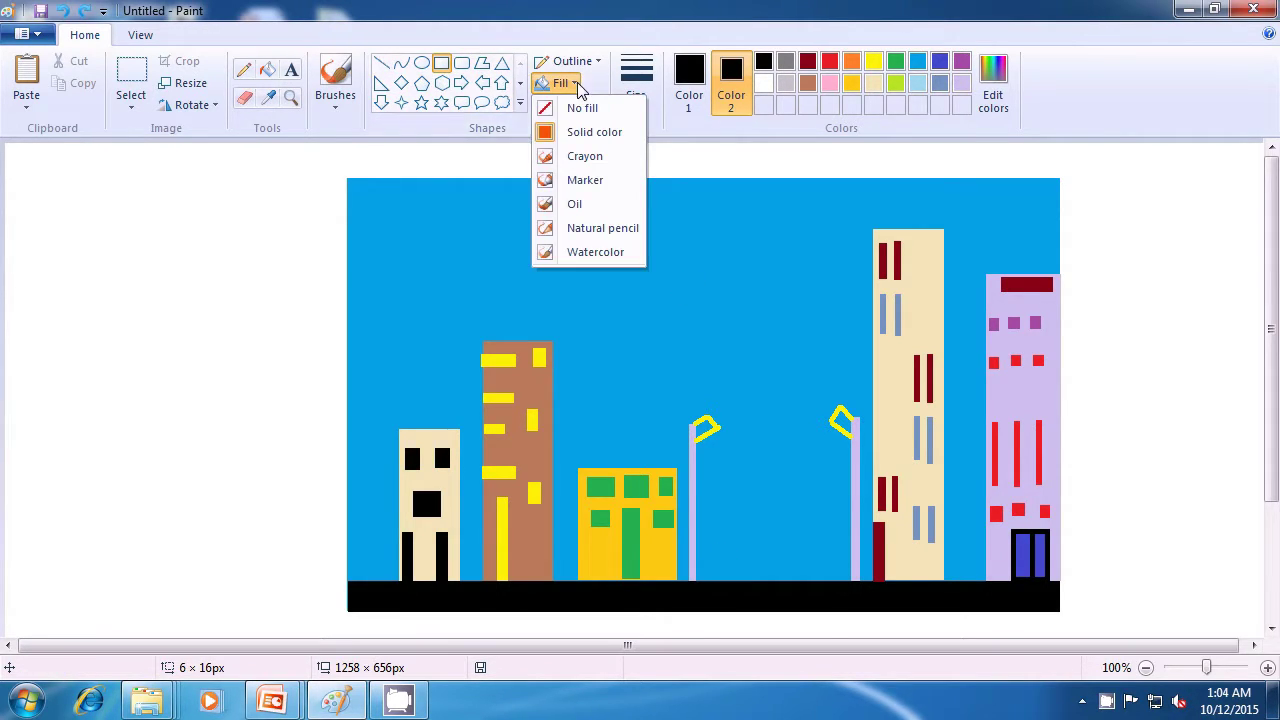
pyautogui.click(583, 132)
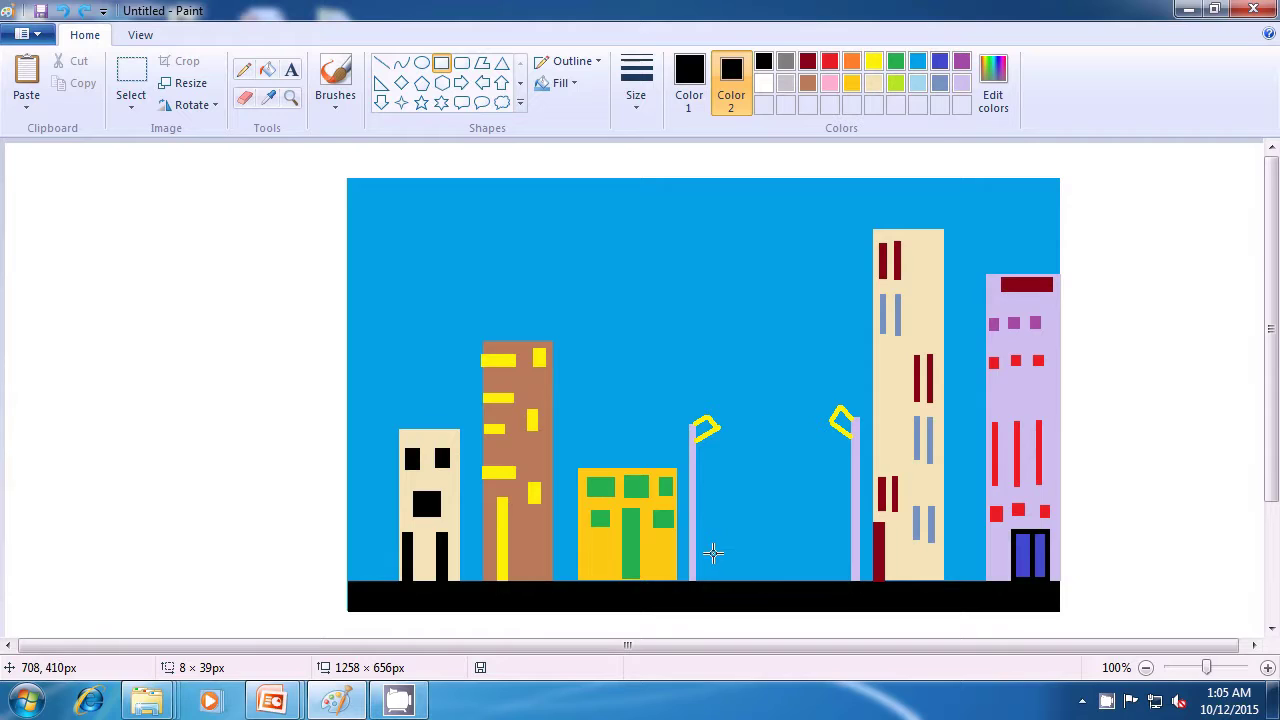
pyautogui.moveTo(713, 556); pyautogui.dragTo(720, 580)
pyautogui.click(751, 549)
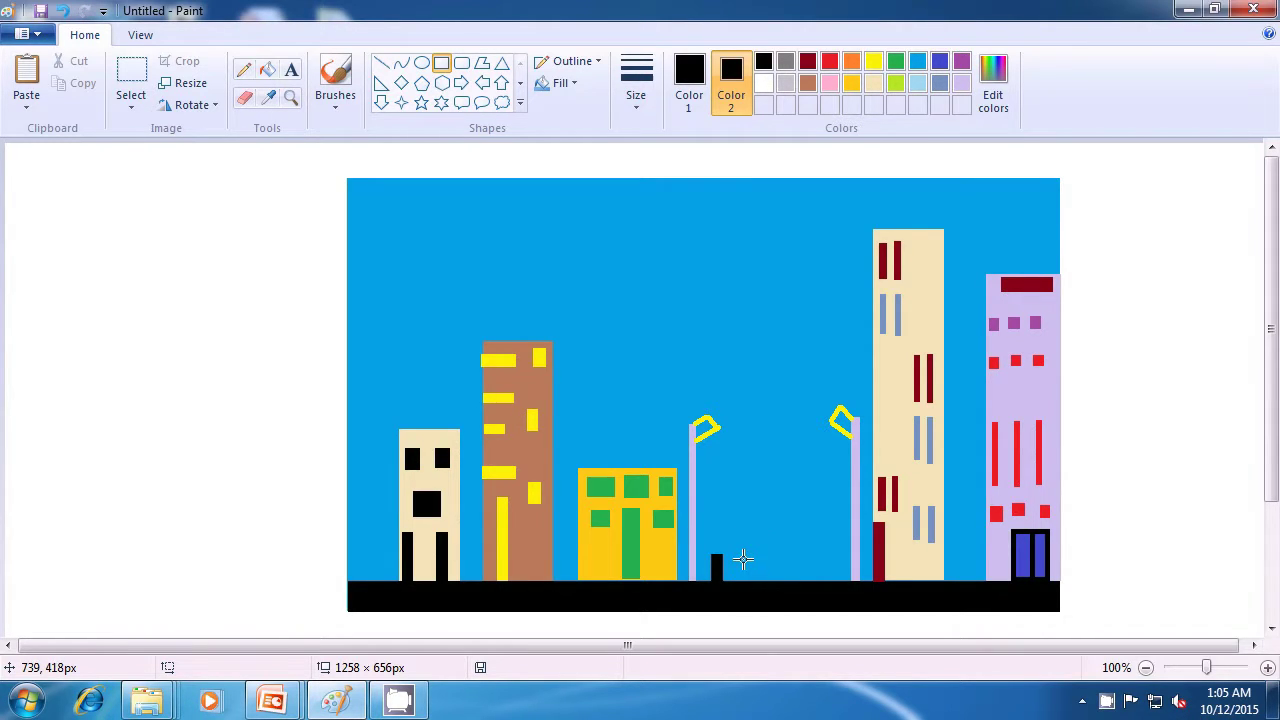
pyautogui.moveTo(741, 556); pyautogui.dragTo(746, 576)
pyautogui.moveTo(746, 576); pyautogui.dragTo(746, 576)
# Step: Draw a wide rectangle with lavender outline and white fill as the car body on top of the two black wheels
pyautogui.click(763, 85)
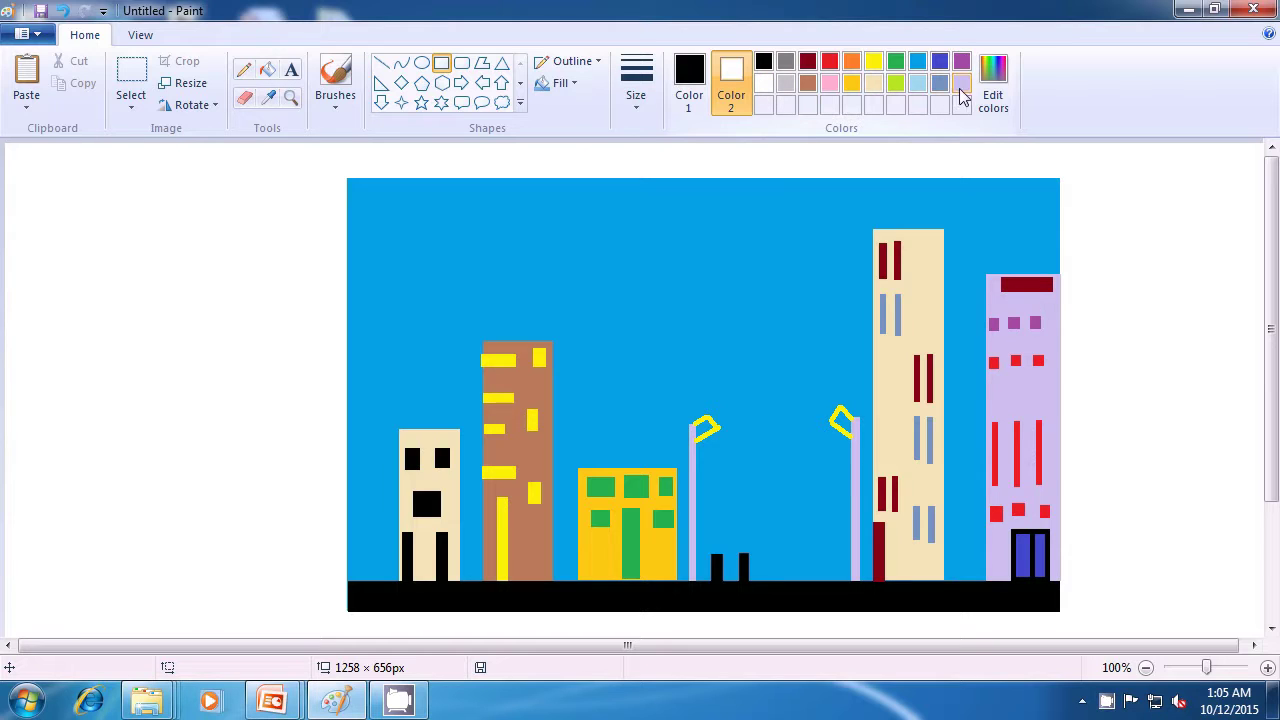
pyautogui.click(684, 78)
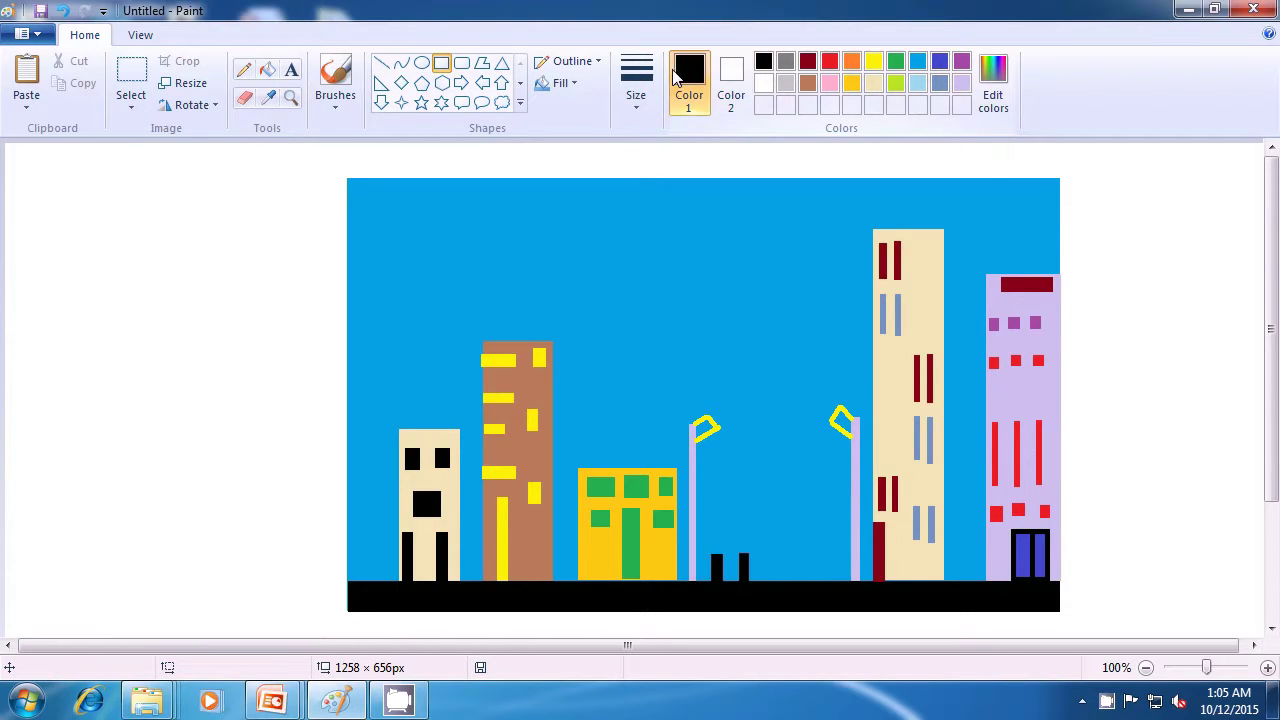
pyautogui.click(960, 85)
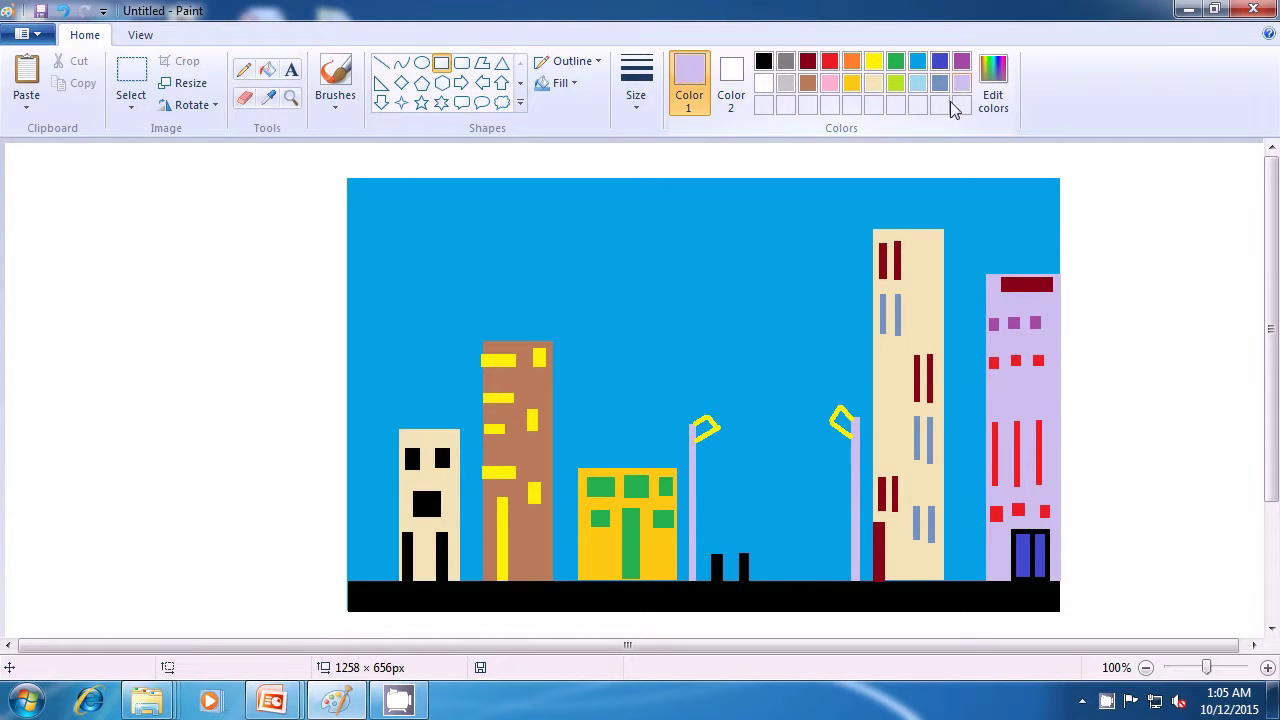
pyautogui.moveTo(702, 530)
pyautogui.mouseDown()
pyautogui.moveTo(719, 559)
pyautogui.moveTo(757, 552)
pyautogui.mouseUp()
pyautogui.click(788, 507)
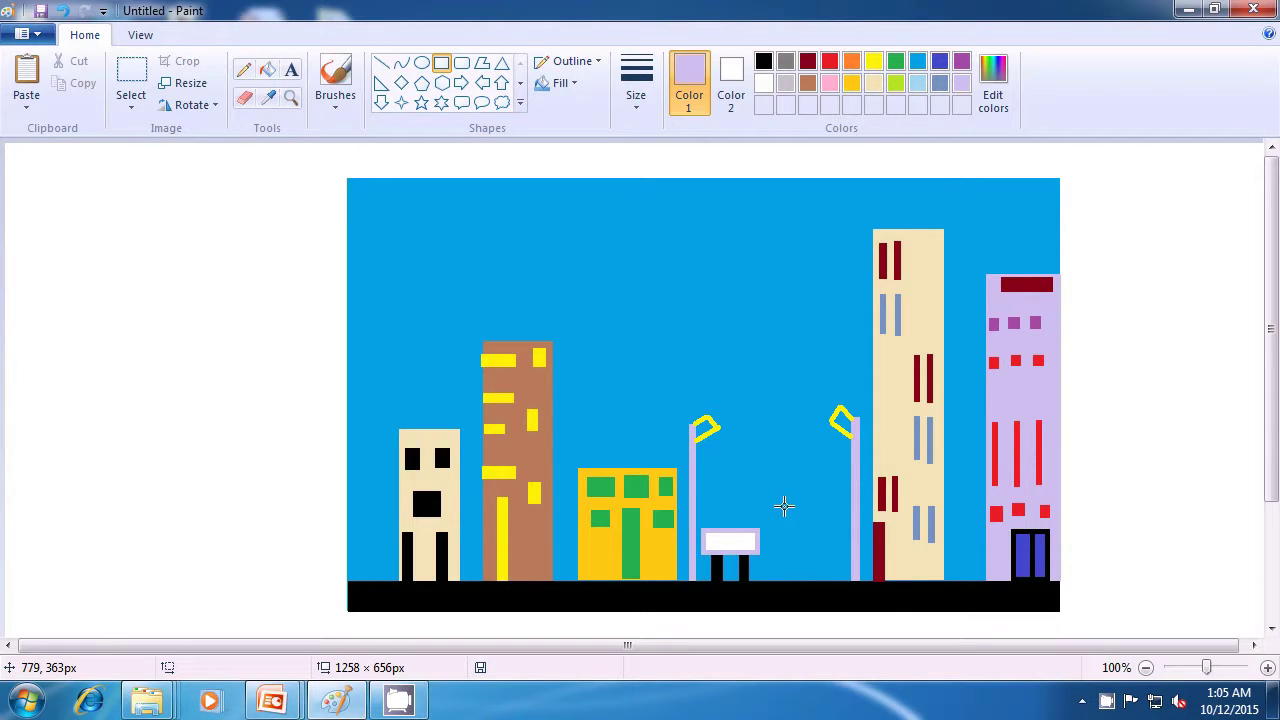
# Step: Draw an unfilled rectangle with lavender outline, about 27 × 21 px, on top of the white car body
pyautogui.click(560, 83)
pyautogui.click(579, 110)
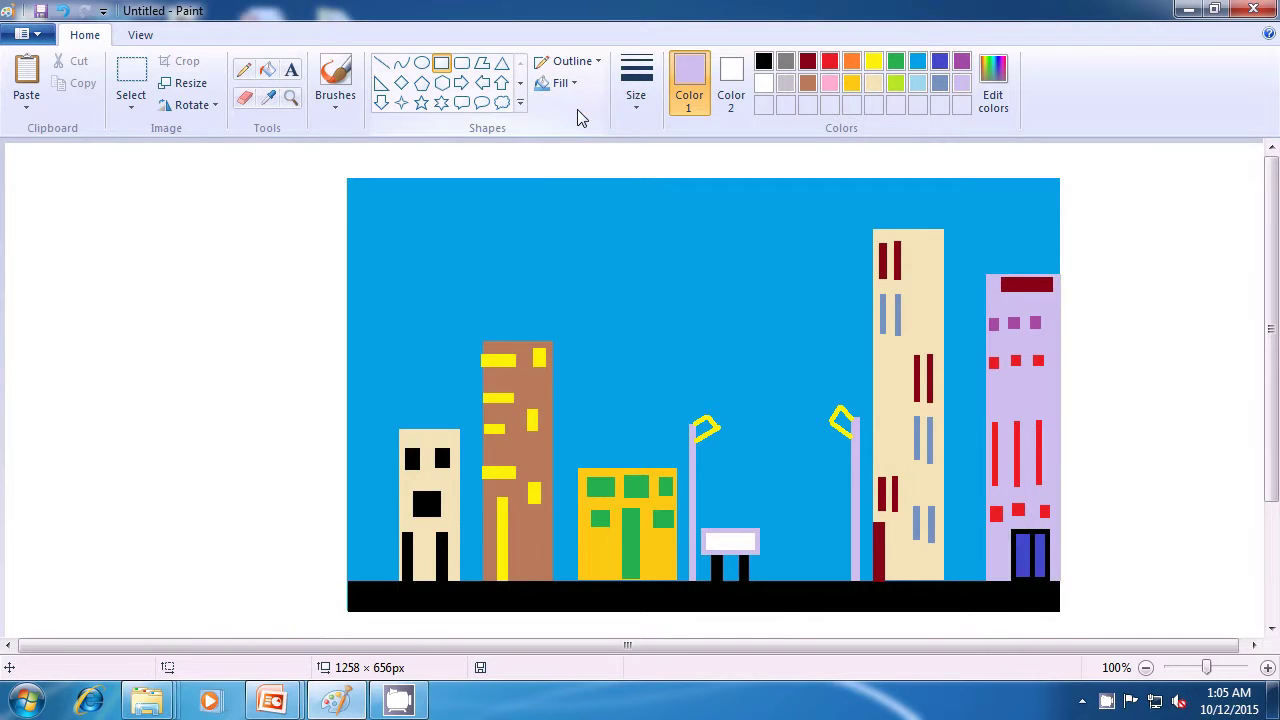
pyautogui.moveTo(718, 509); pyautogui.dragTo(744, 532)
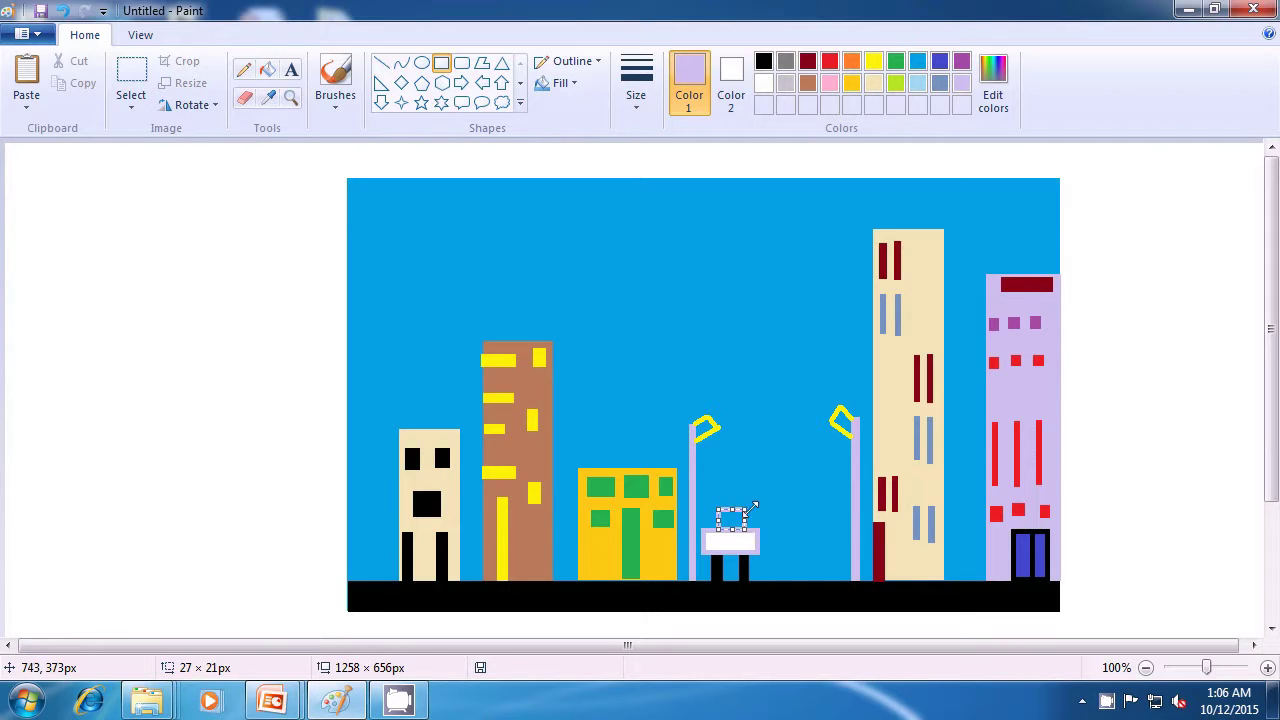
pyautogui.click(766, 352)
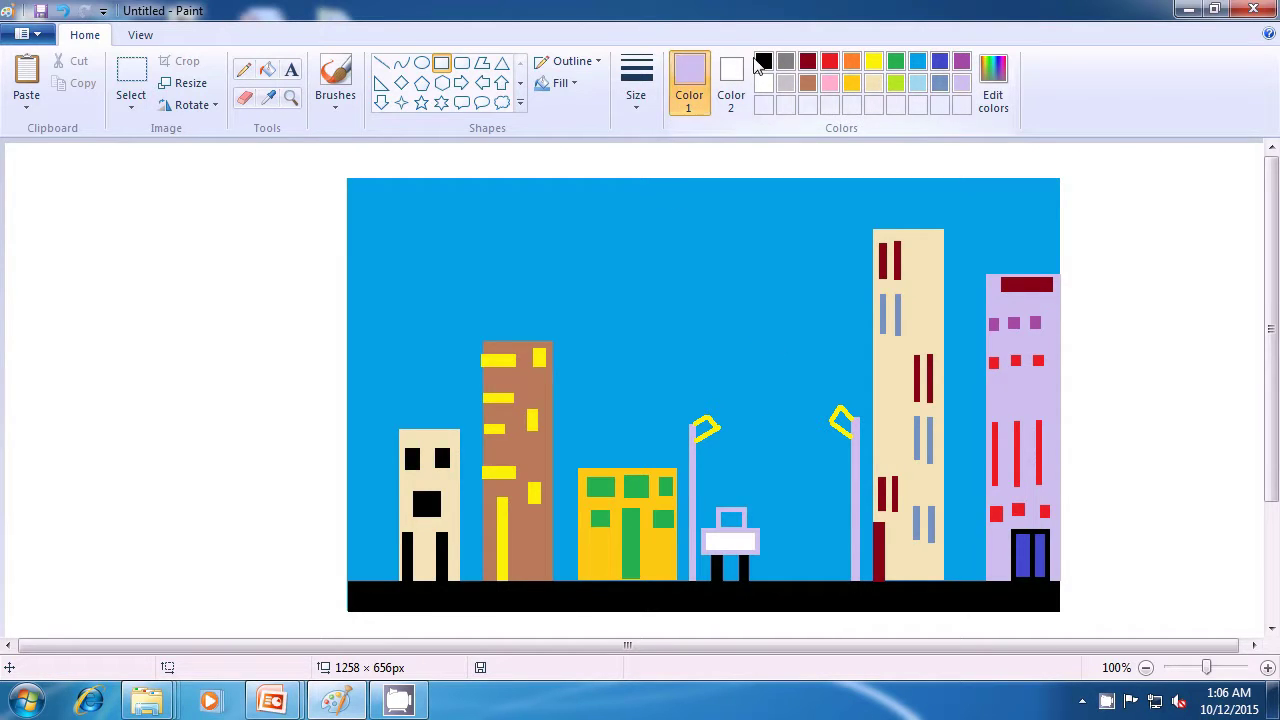
# Step: Draw a second car right of the white one from two small upright black-filled rectangles and a wide black-filled body above them
pyautogui.click(762, 63)
pyautogui.click(731, 82)
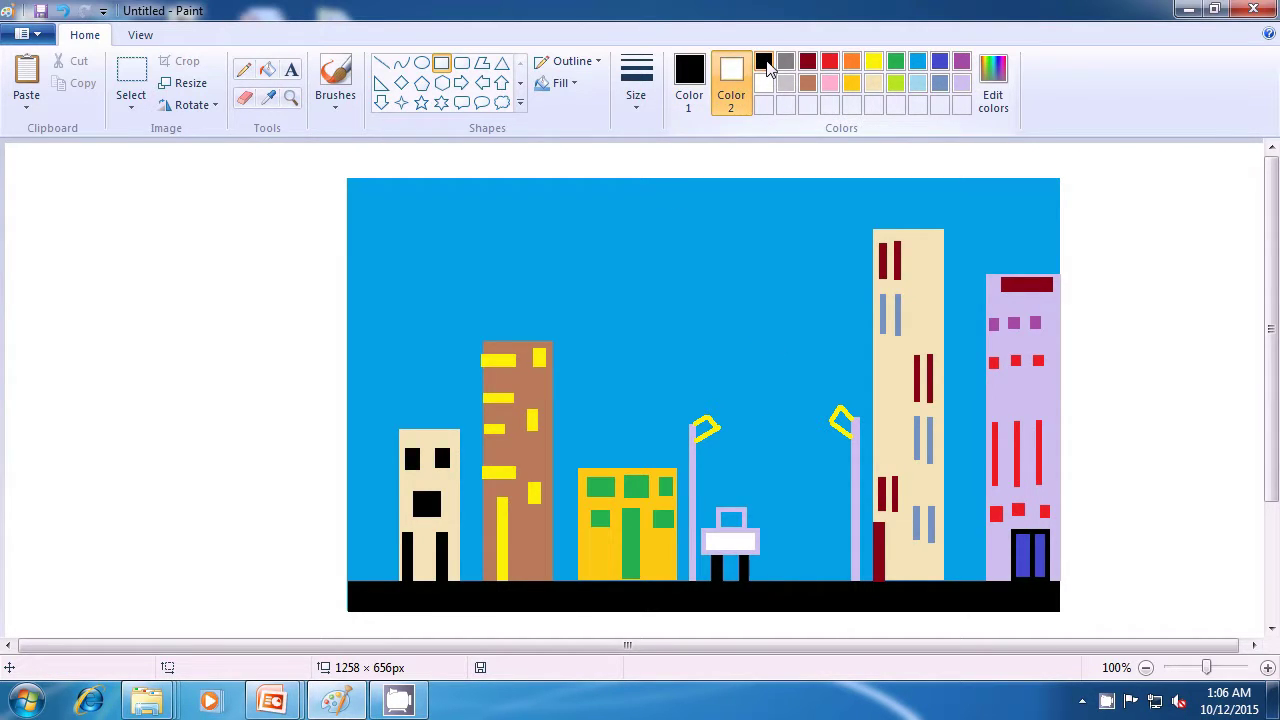
pyautogui.click(764, 63)
pyautogui.click(558, 83)
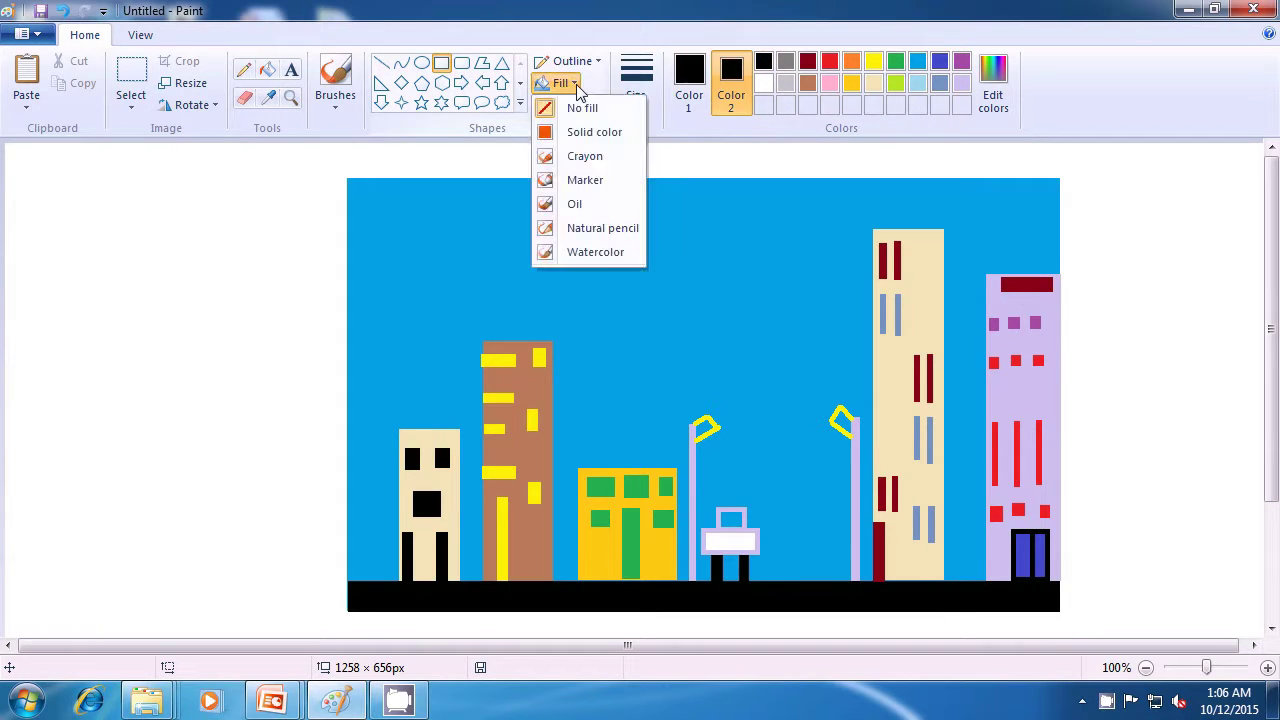
pyautogui.click(575, 134)
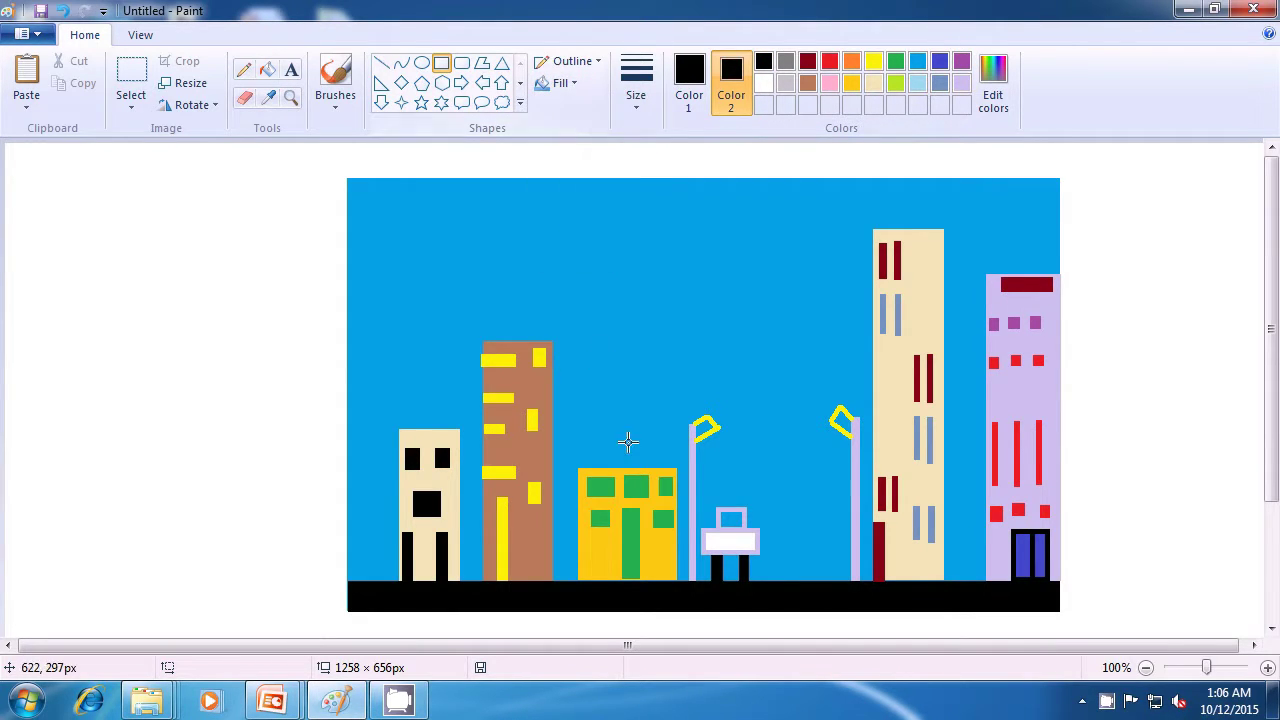
pyautogui.moveTo(777, 553); pyautogui.dragTo(811, 581)
pyautogui.click(799, 507)
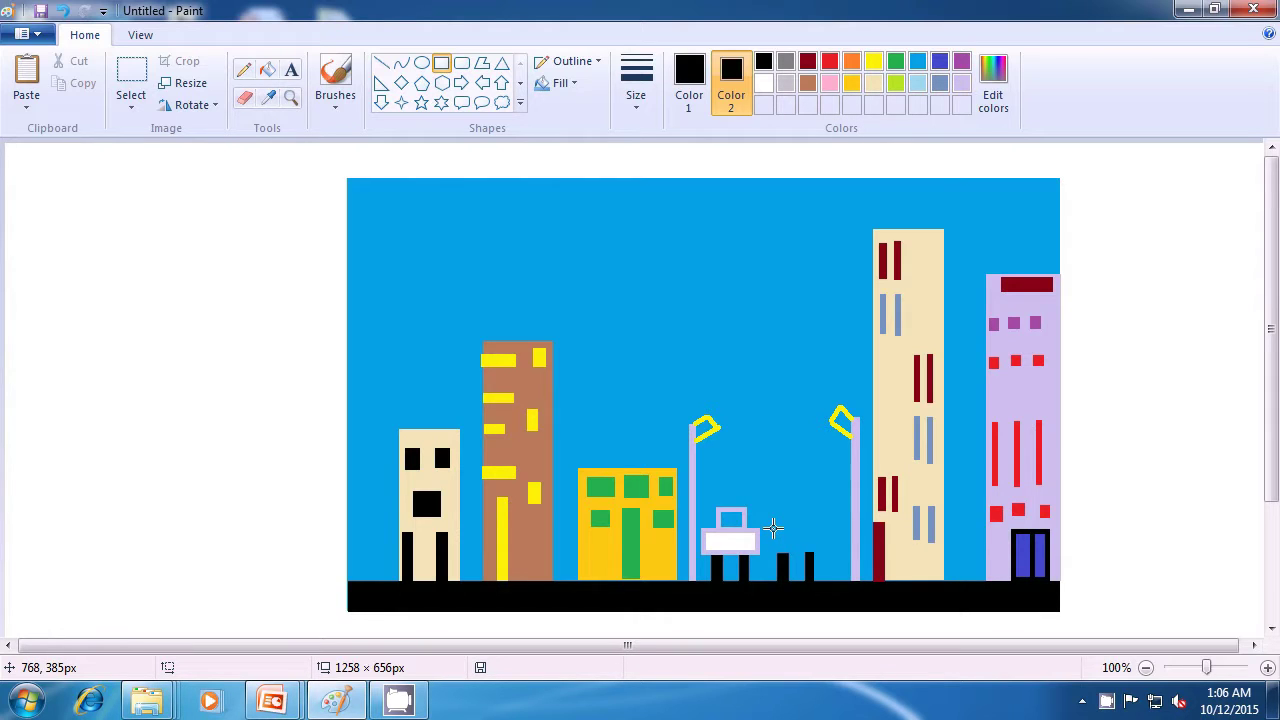
pyautogui.moveTo(773, 527); pyautogui.dragTo(818, 550)
pyautogui.click(799, 479)
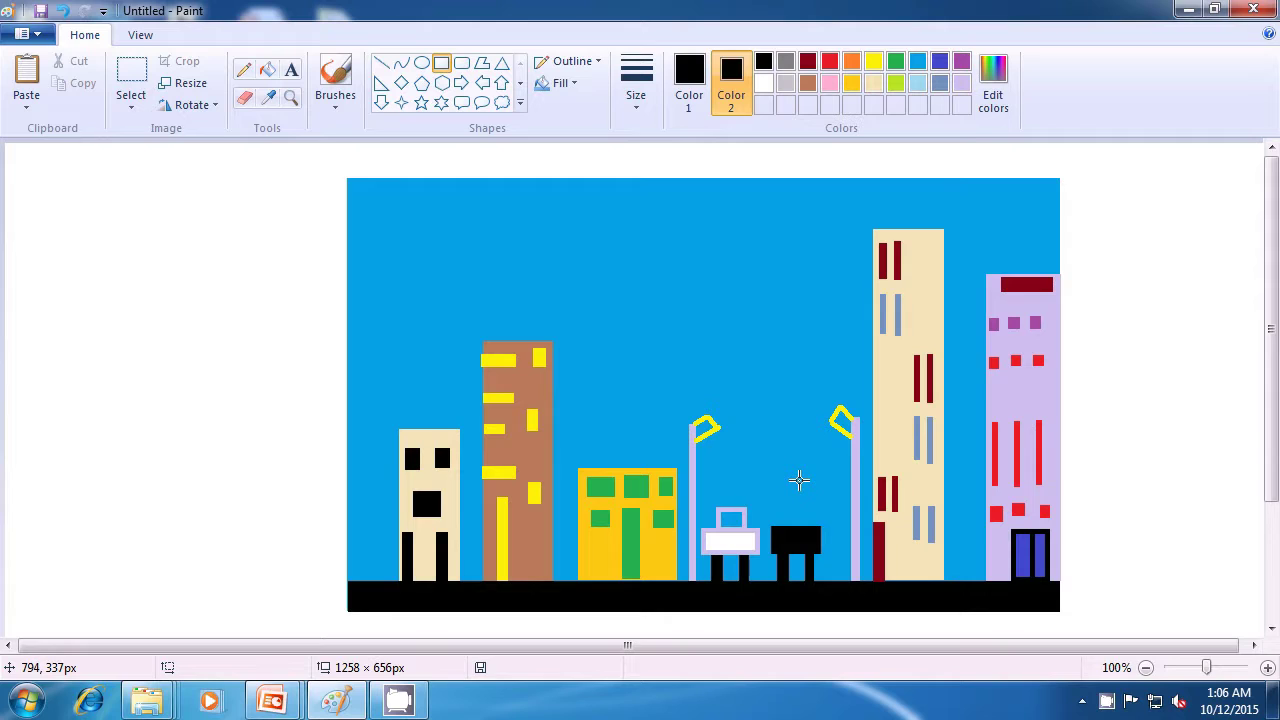
# Step: Draw a tapered cabin outline from light blue lines, with sides about 28 px high, on top of the black car body
pyautogui.click(766, 84)
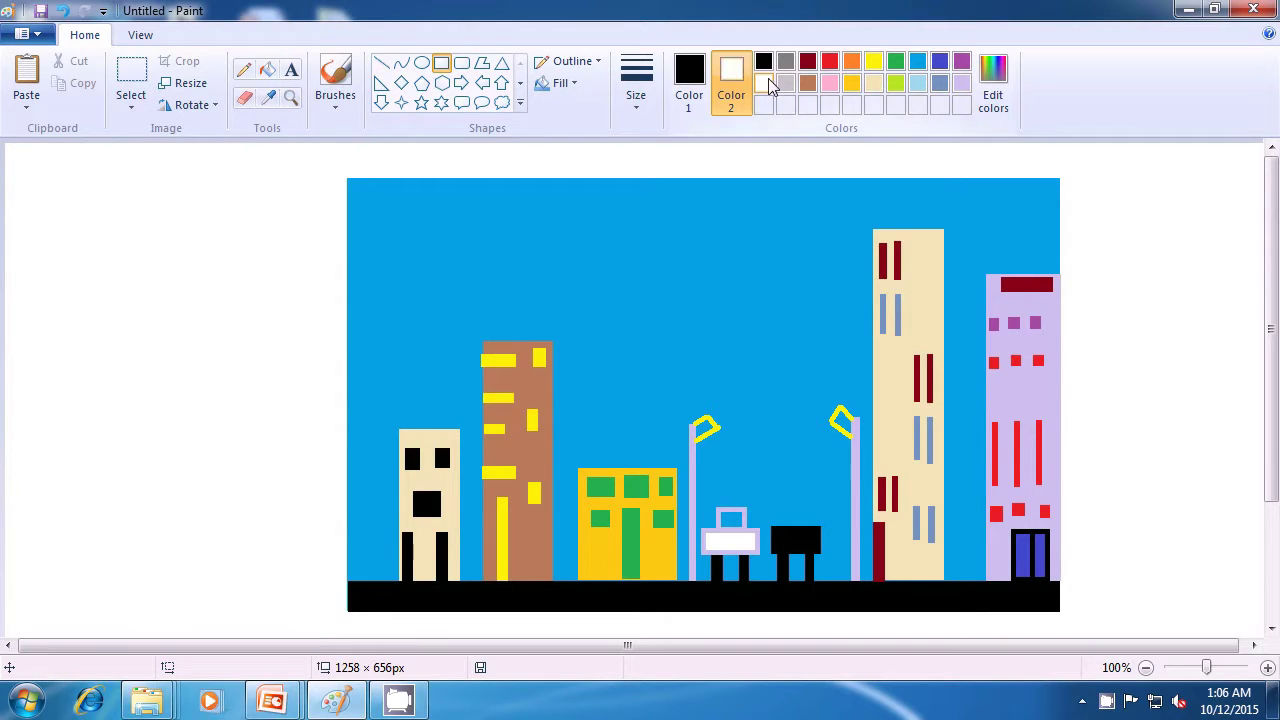
pyautogui.click(688, 84)
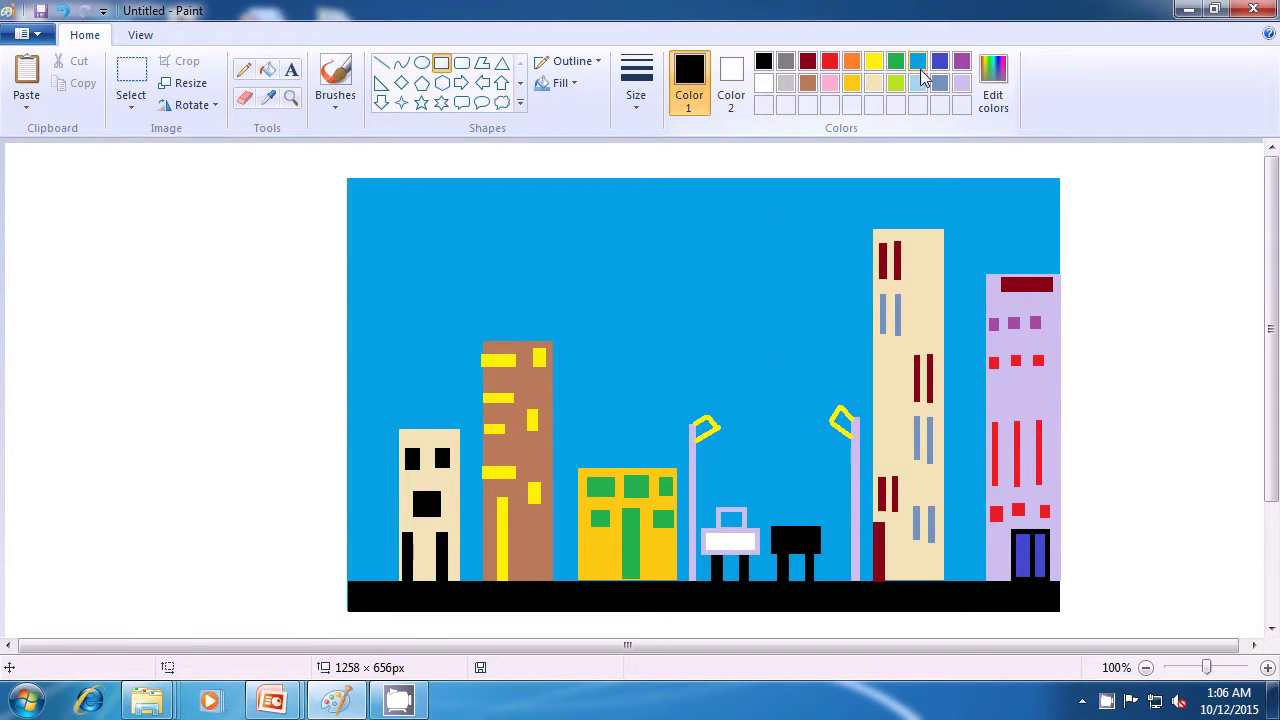
pyautogui.click(923, 83)
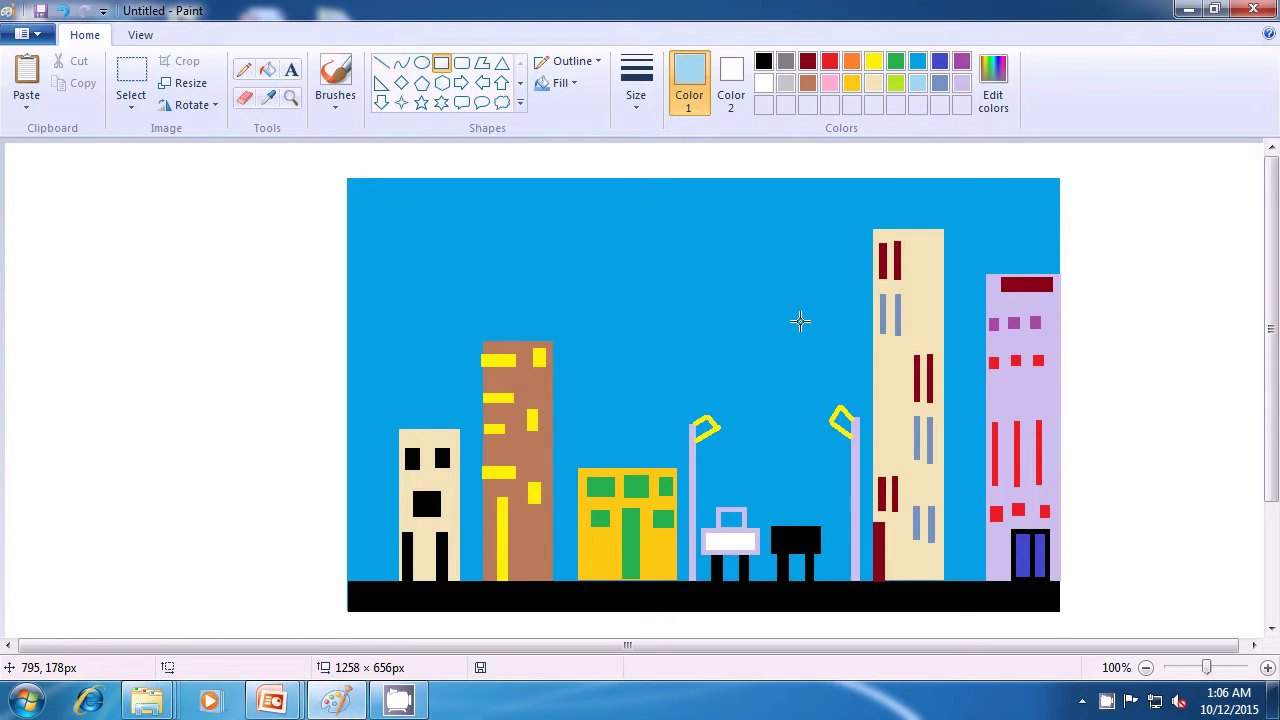
pyautogui.click(383, 68)
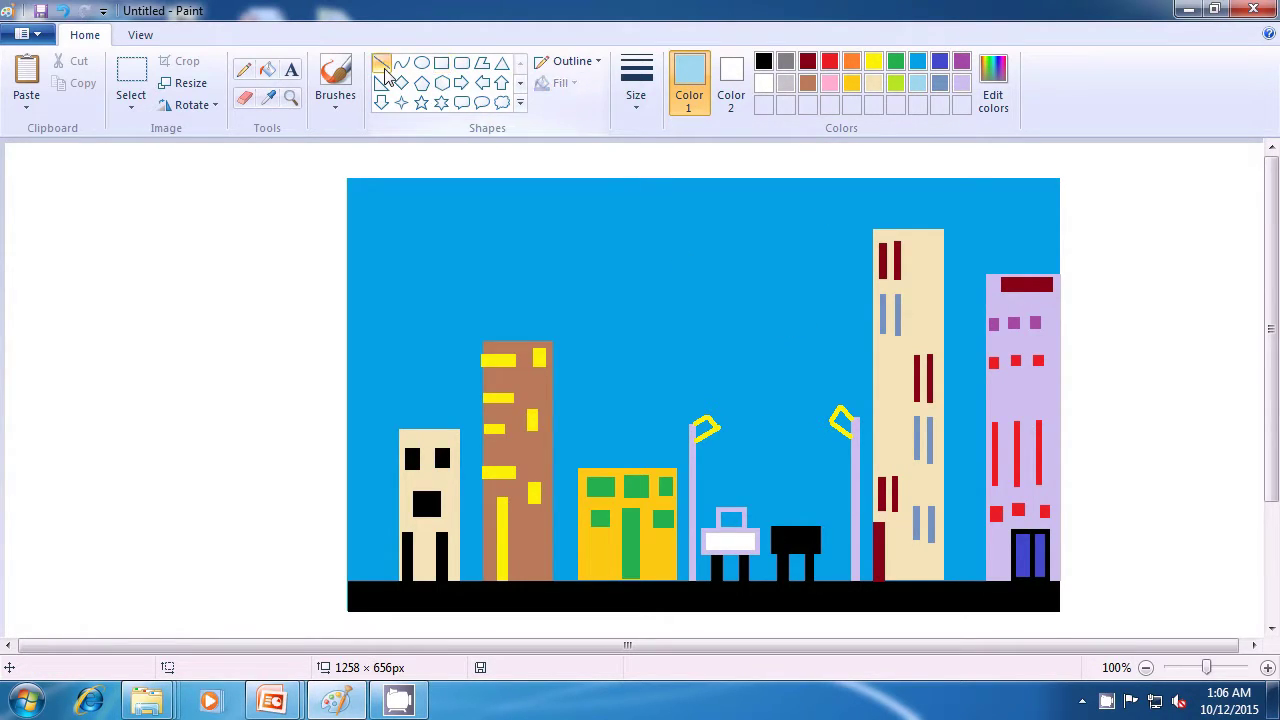
pyautogui.moveTo(780, 525); pyautogui.dragTo(784, 497)
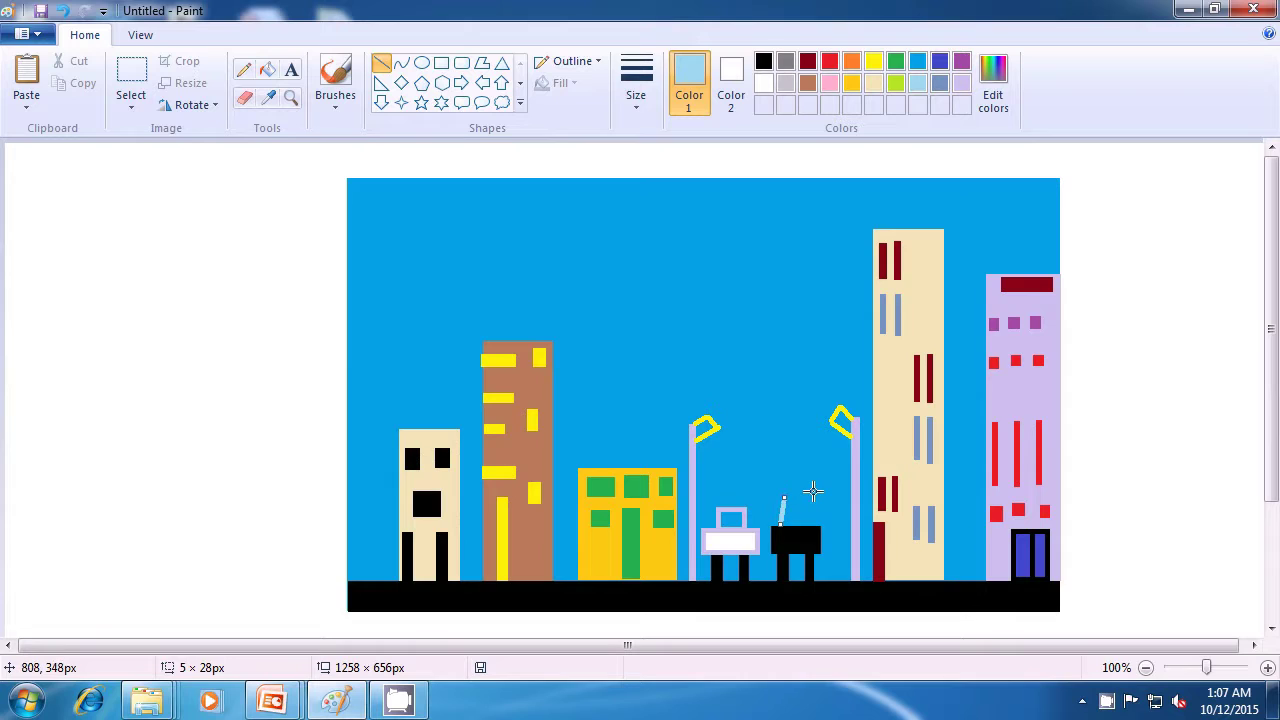
pyautogui.click(813, 500)
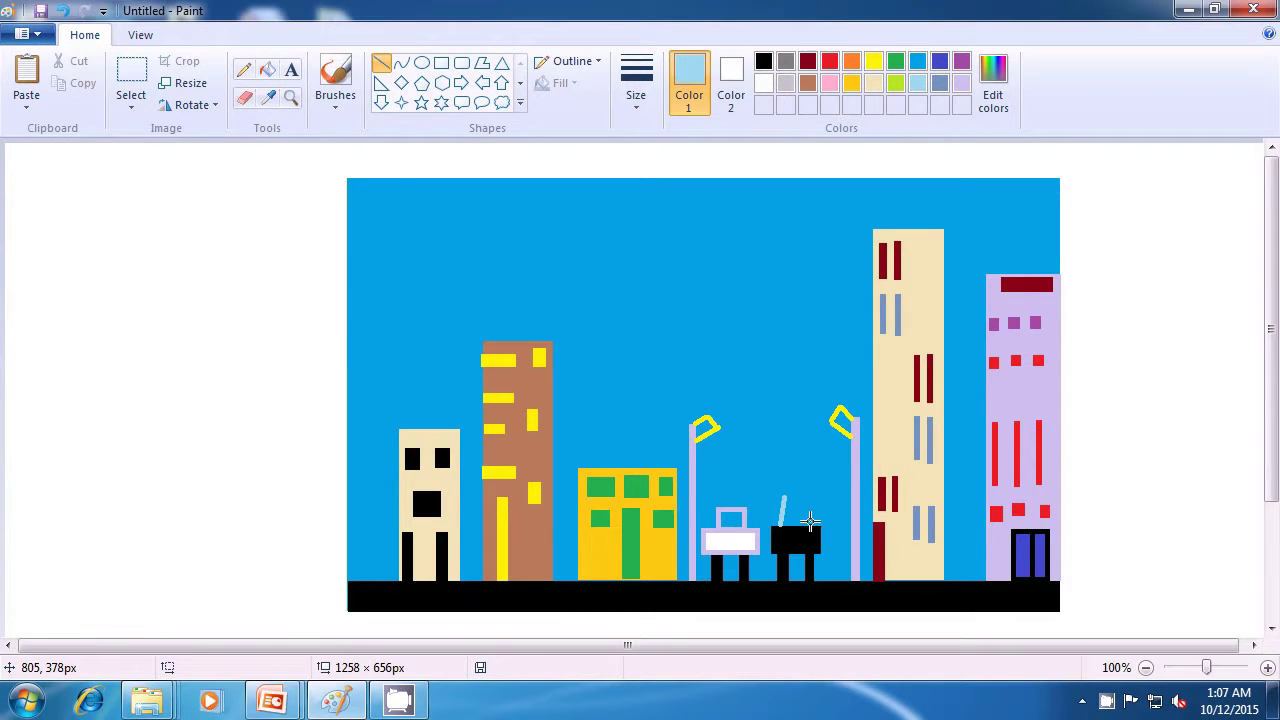
pyautogui.moveTo(811, 526); pyautogui.dragTo(802, 497)
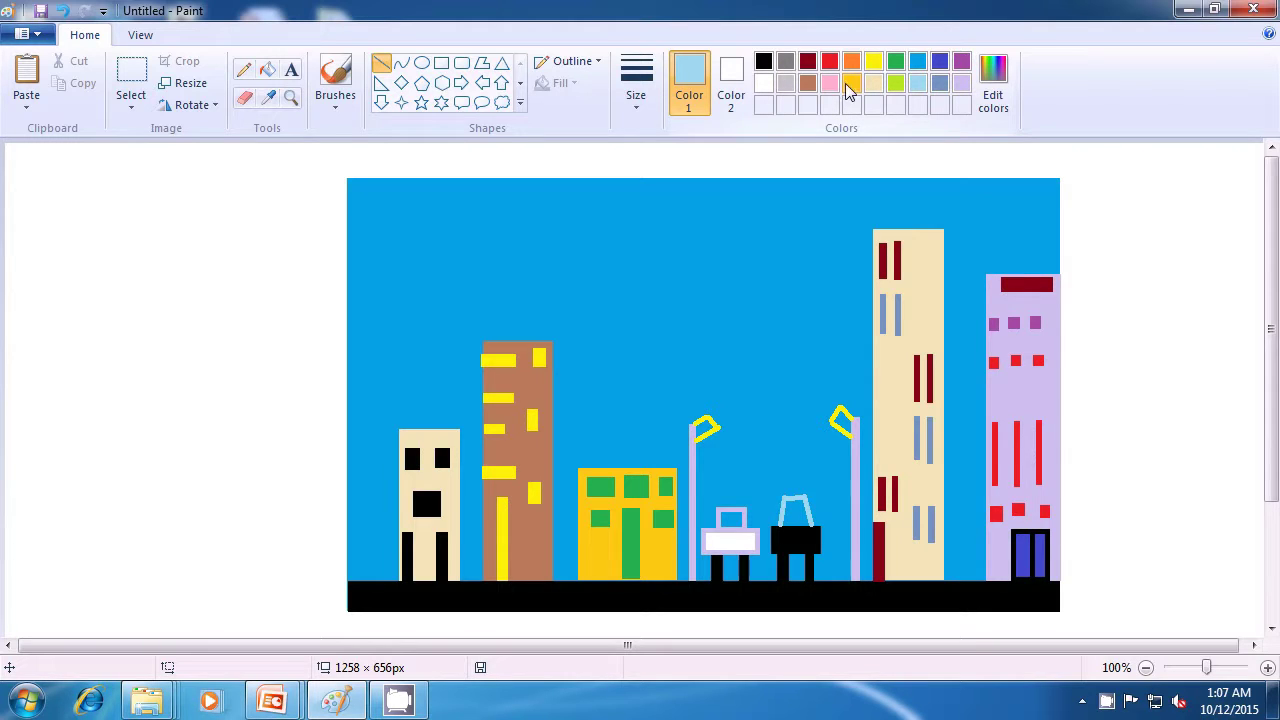
# Step: Draw two small rectangles with red outline and solid red fill, about 8 × 5 px, side by side on the white car body
pyautogui.click(830, 63)
pyautogui.click(729, 82)
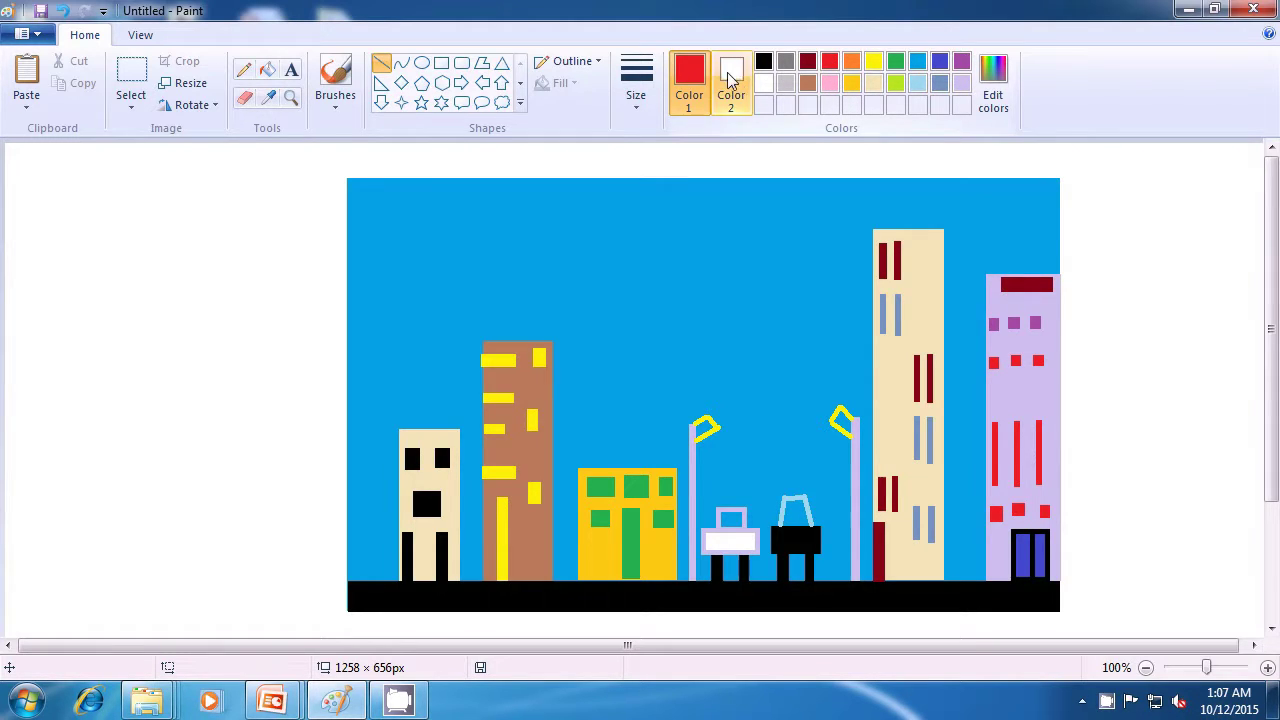
pyautogui.click(830, 63)
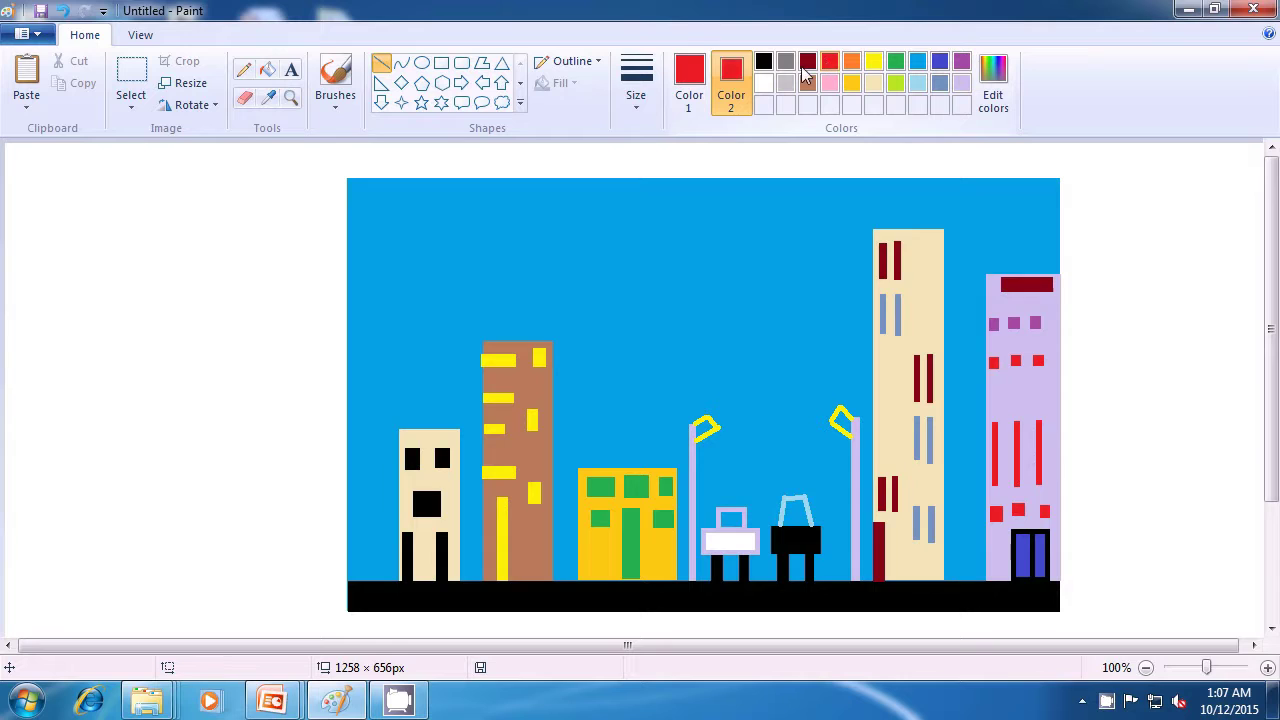
pyautogui.click(441, 63)
pyautogui.click(560, 85)
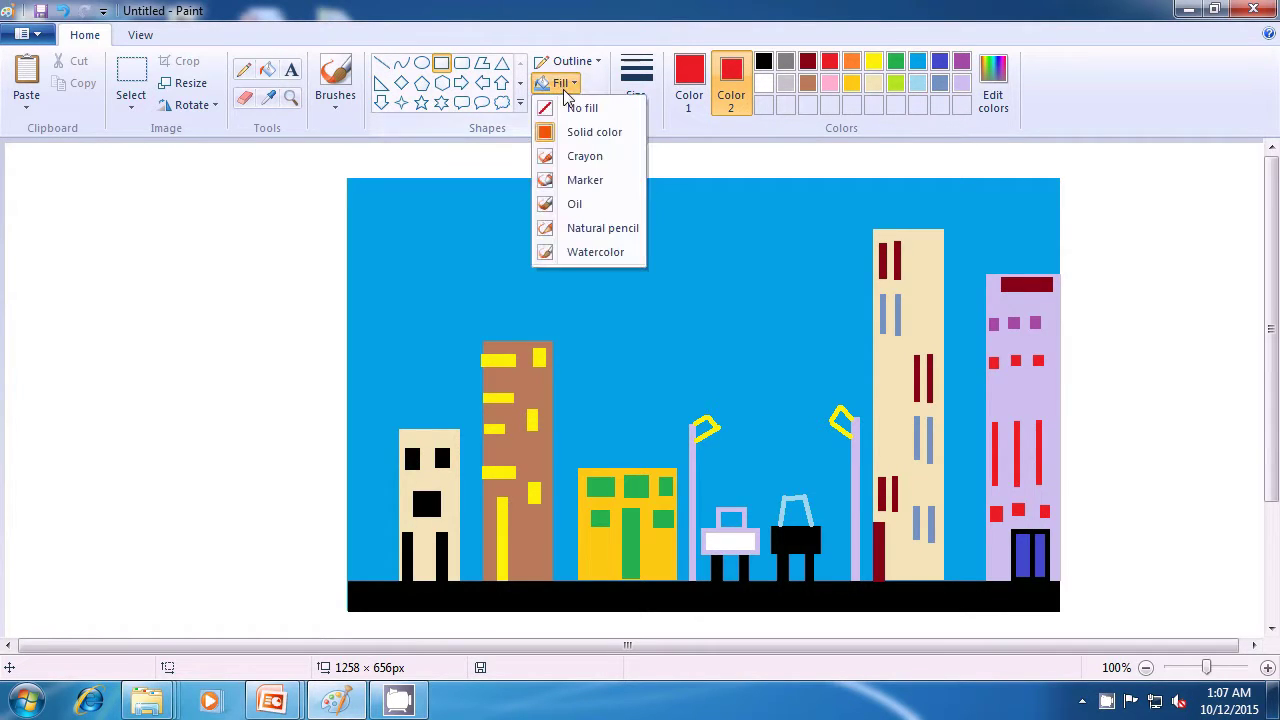
pyautogui.click(586, 129)
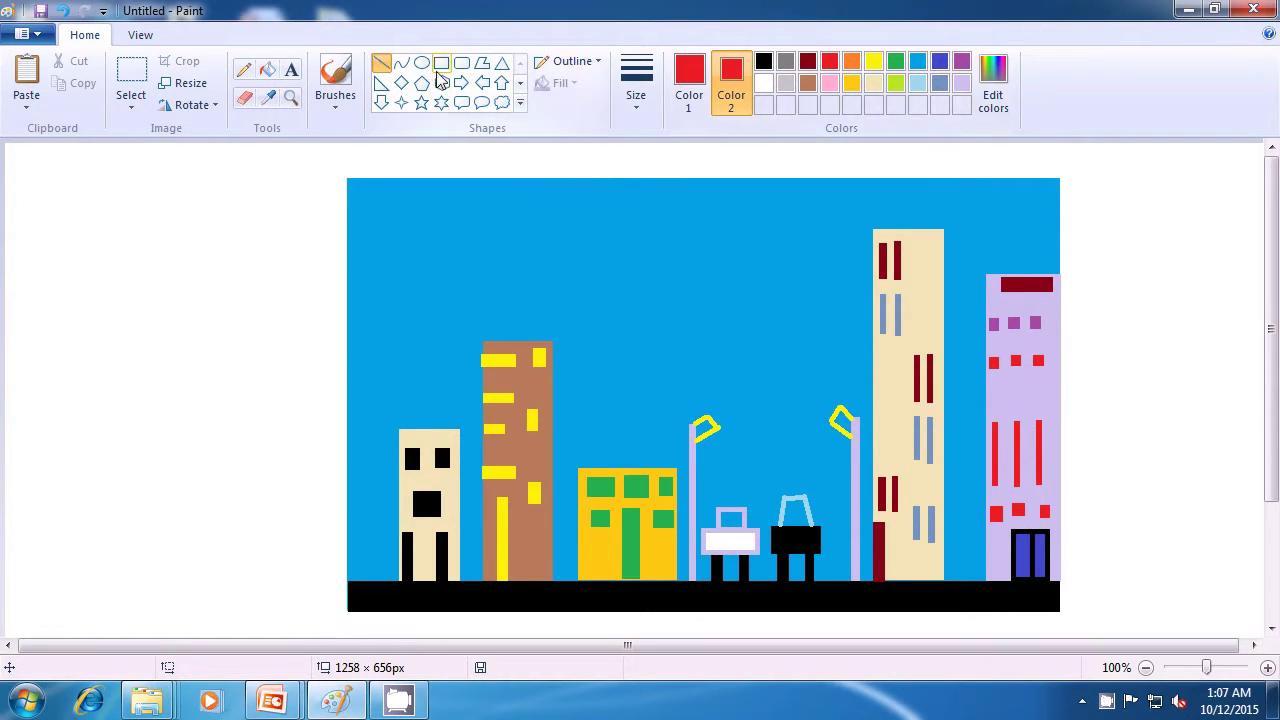
pyautogui.click(560, 83)
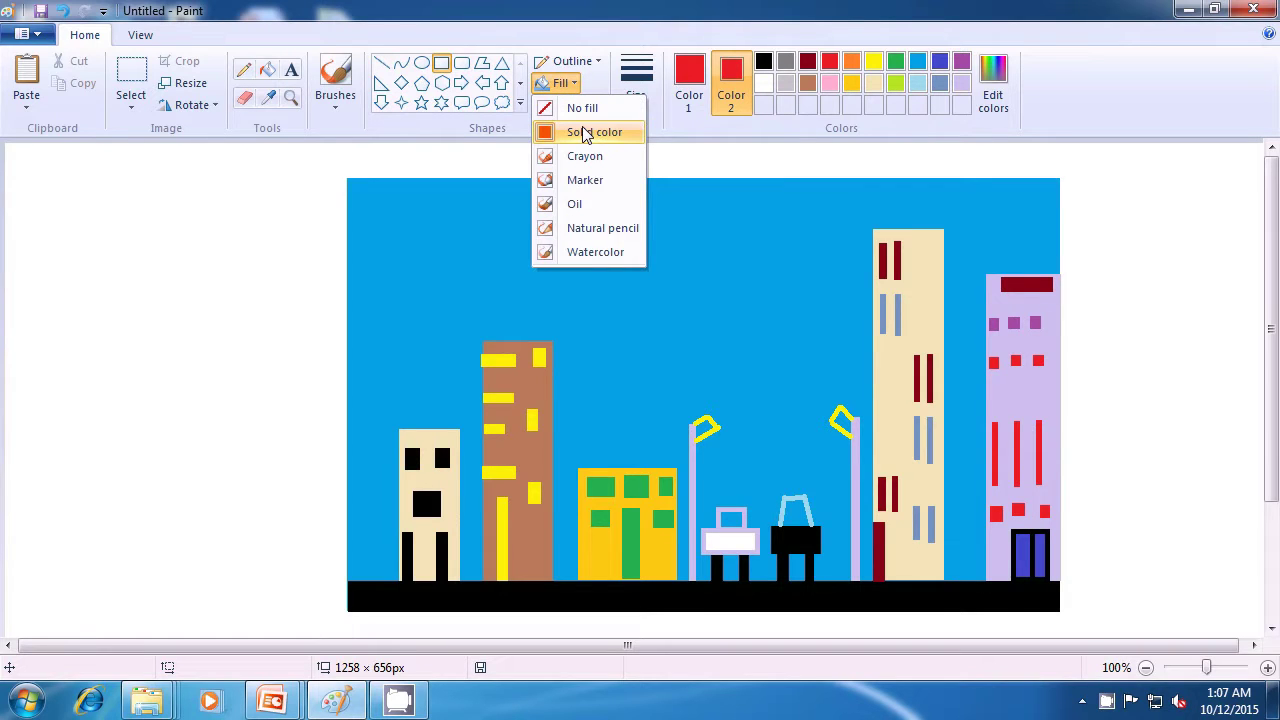
pyautogui.click(585, 131)
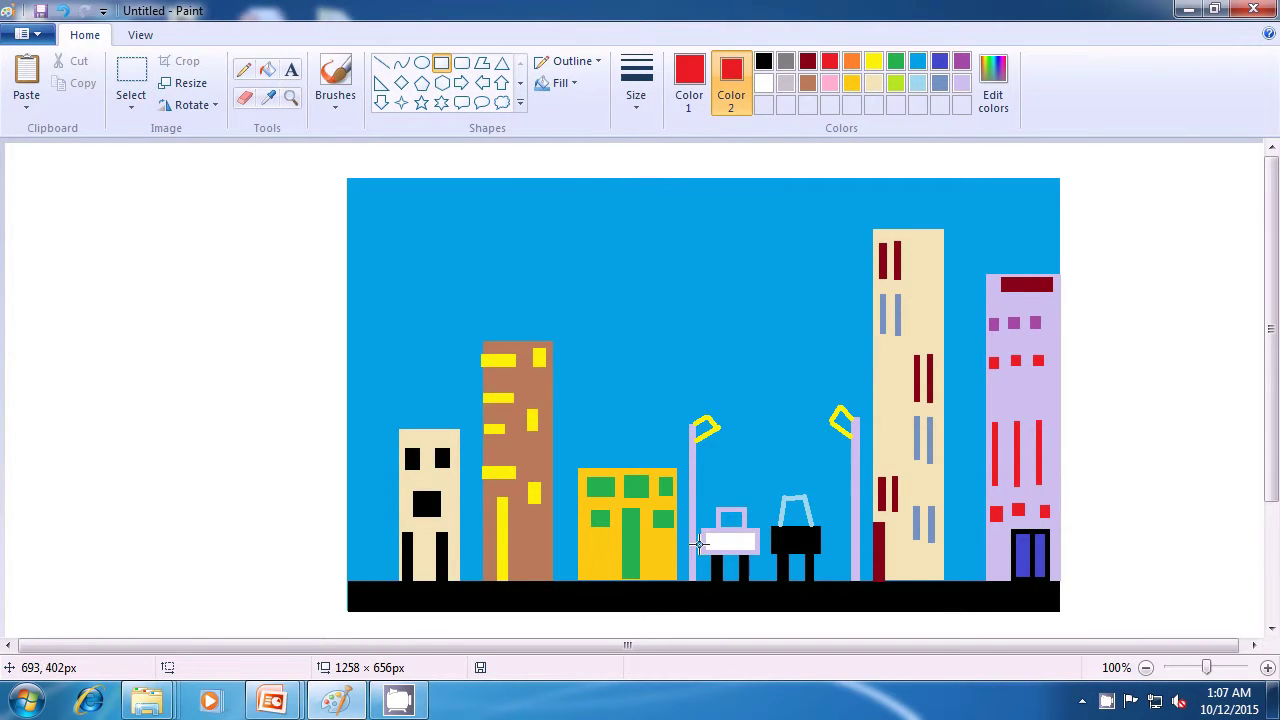
pyautogui.click(712, 540)
pyautogui.click(712, 540)
pyautogui.moveTo(712, 540); pyautogui.dragTo(745, 541)
pyautogui.click(771, 423)
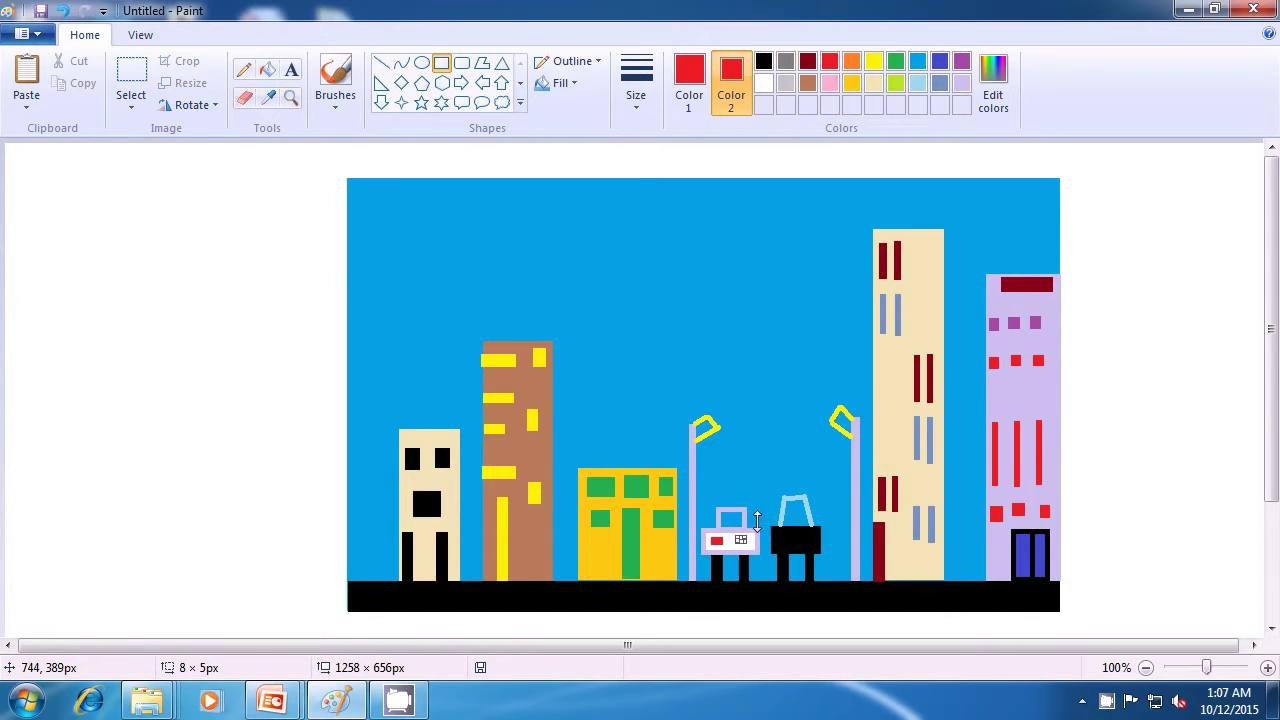
# Step: Draw a small upright rectangle with black outline and solid white fill as a handle on the blue door of the lavender building
pyautogui.click(799, 390)
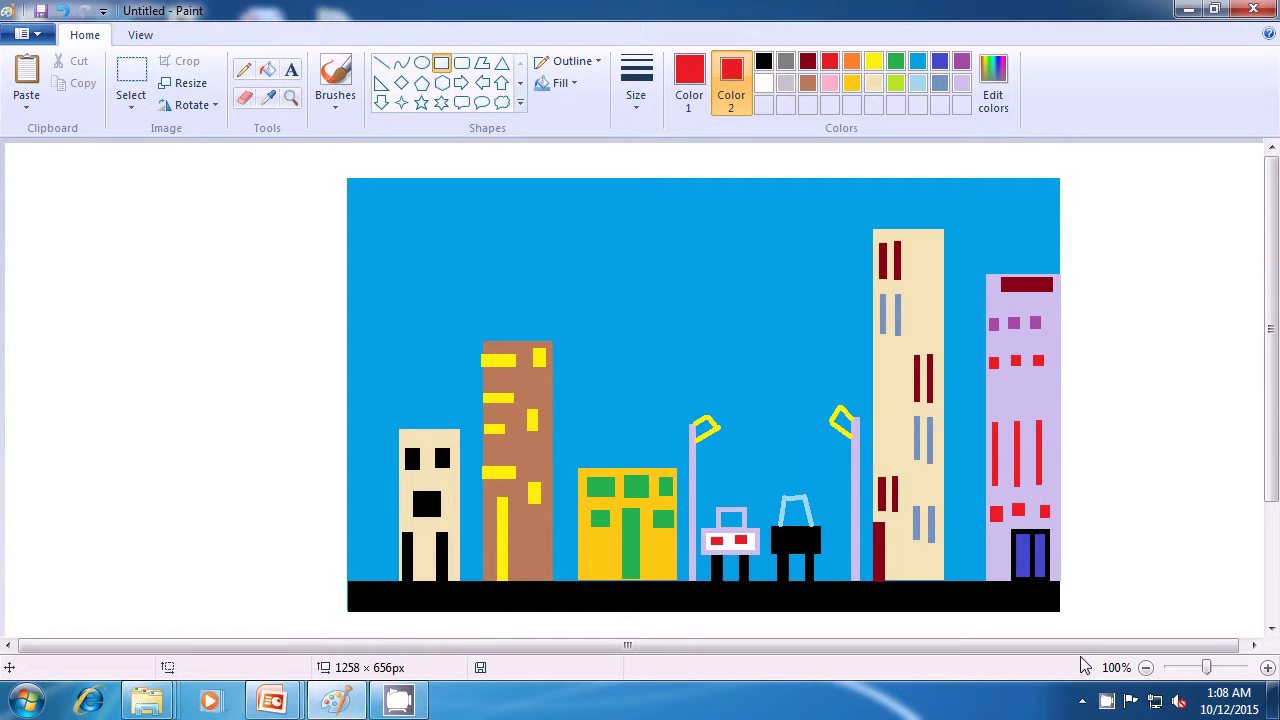
pyautogui.click(689, 82)
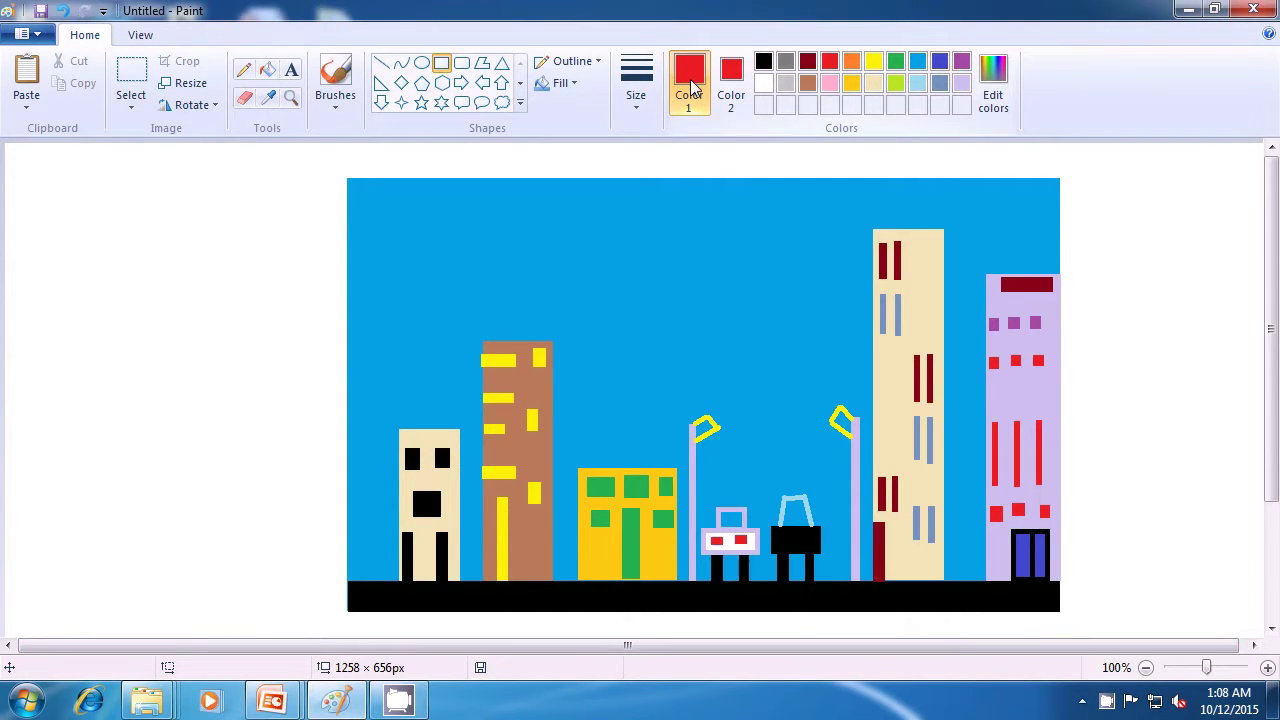
pyautogui.click(763, 62)
pyautogui.click(731, 80)
pyautogui.click(764, 84)
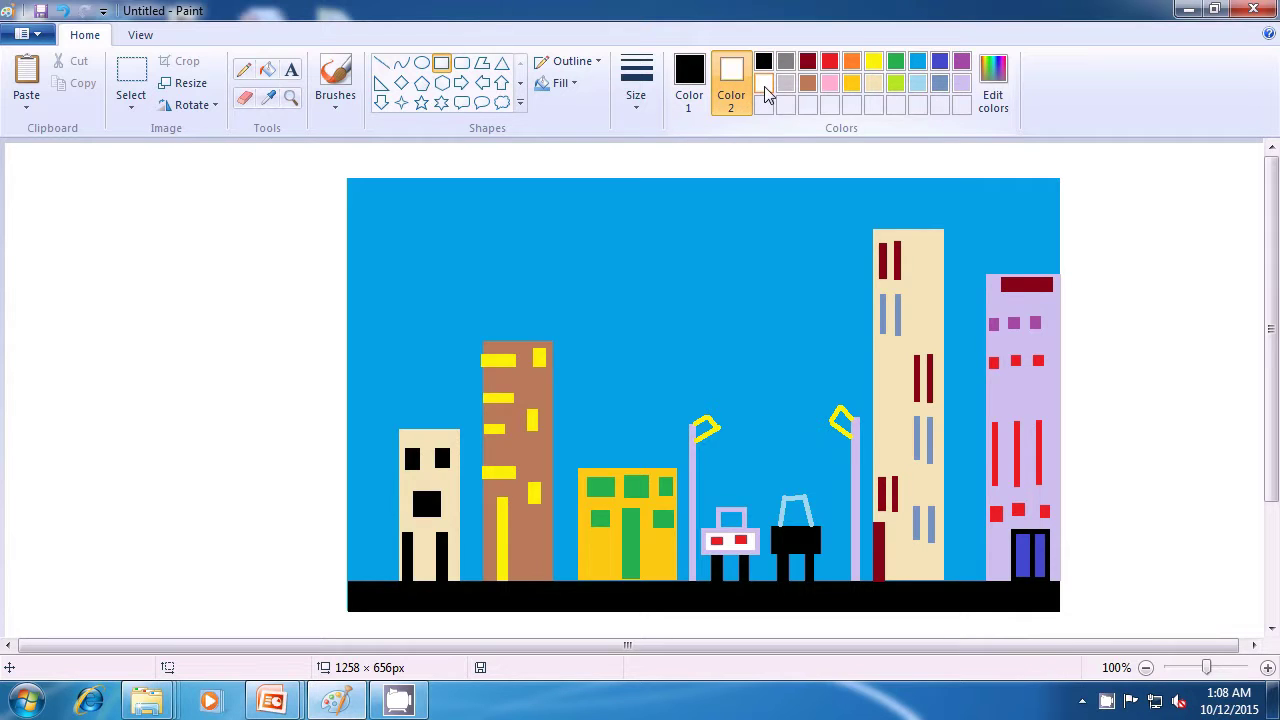
pyautogui.click(565, 92)
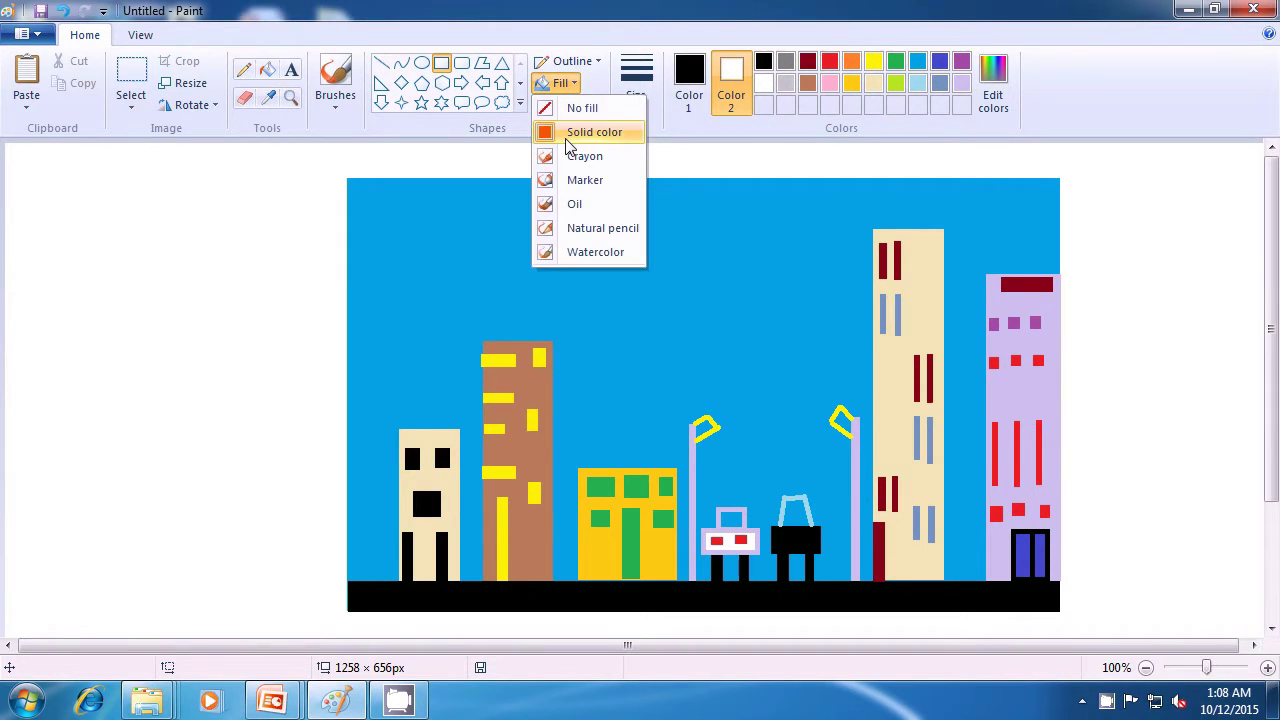
pyautogui.click(580, 130)
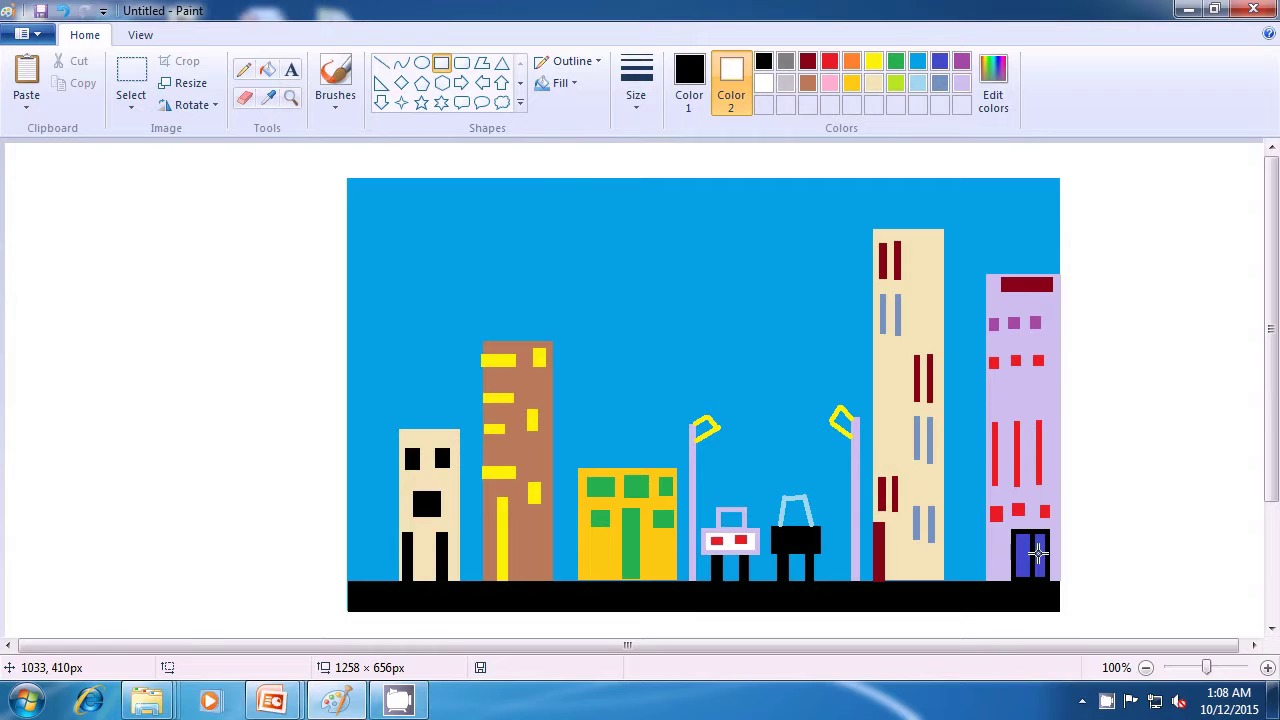
pyautogui.moveTo(1033, 552); pyautogui.dragTo(1040, 566)
pyautogui.click(1113, 557)
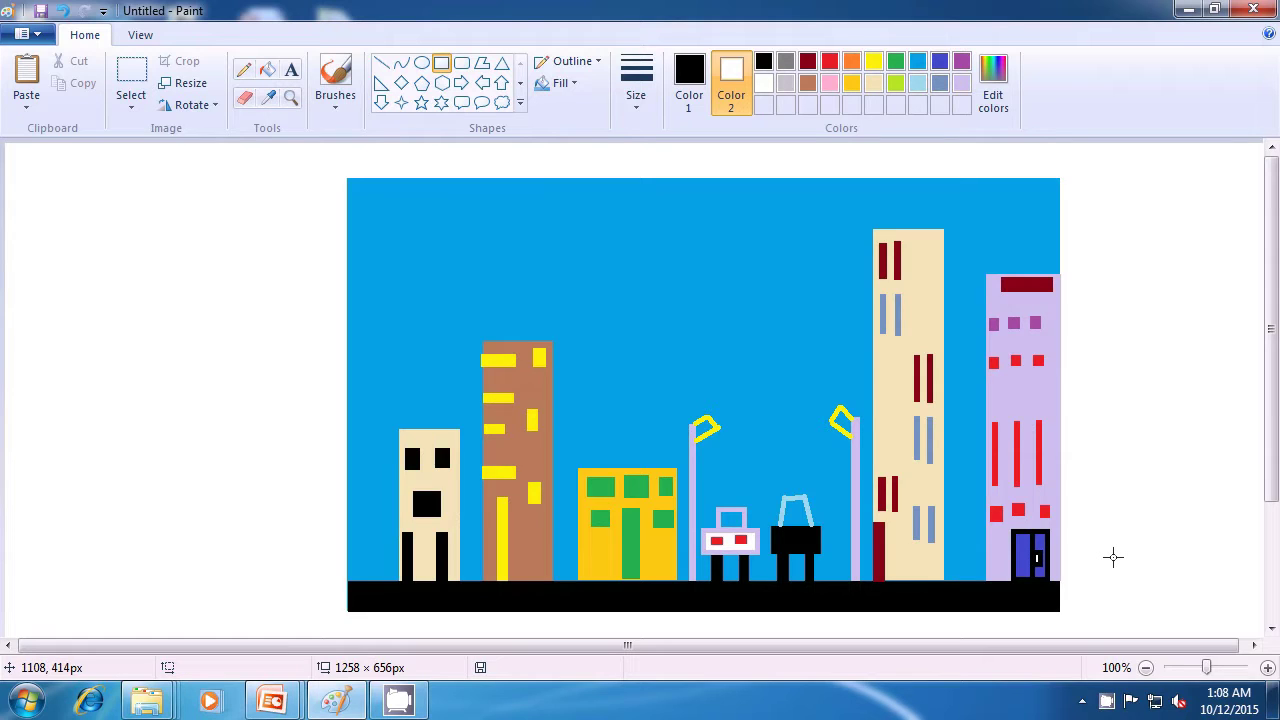